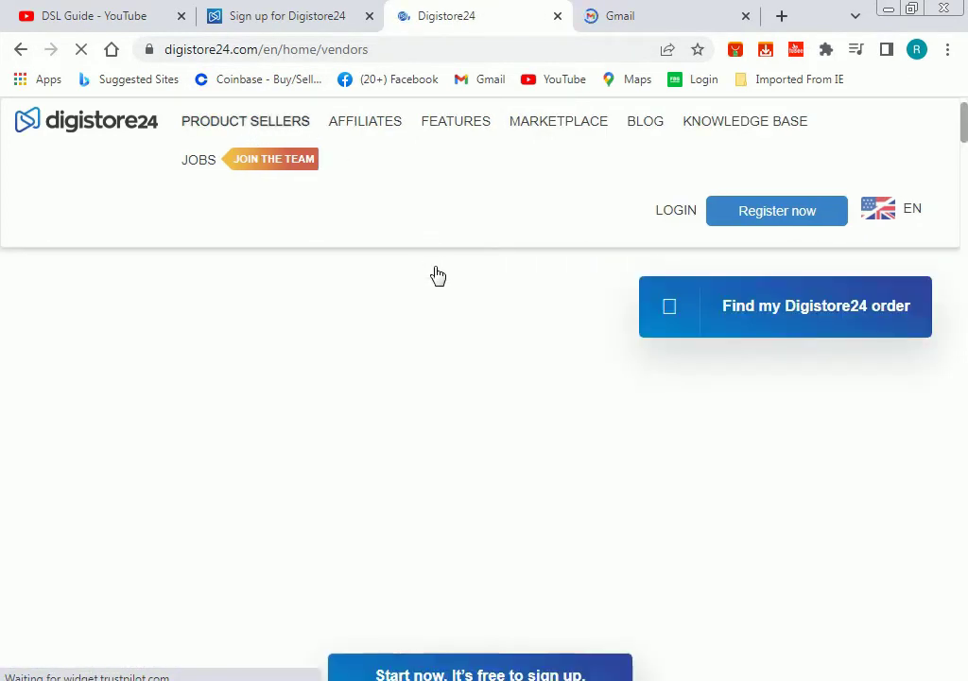
pyautogui.scroll(-3, 447, 347)
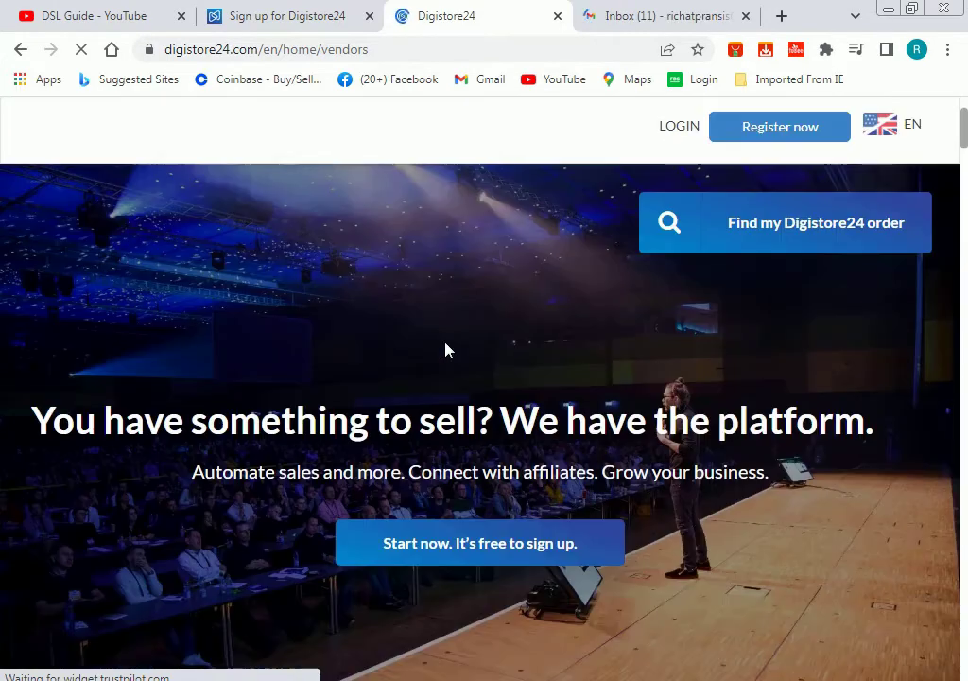
pyautogui.scroll(-3, 447, 348)
pyautogui.scroll(-2, 447, 347)
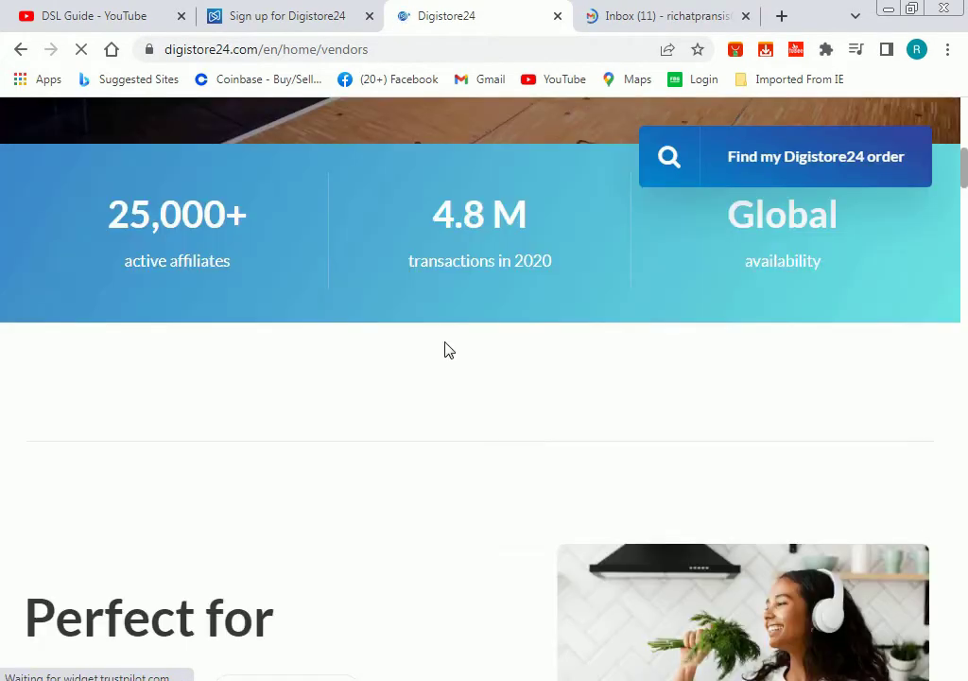
pyautogui.scroll(-2, 445, 348)
pyautogui.scroll(10, 460, 322)
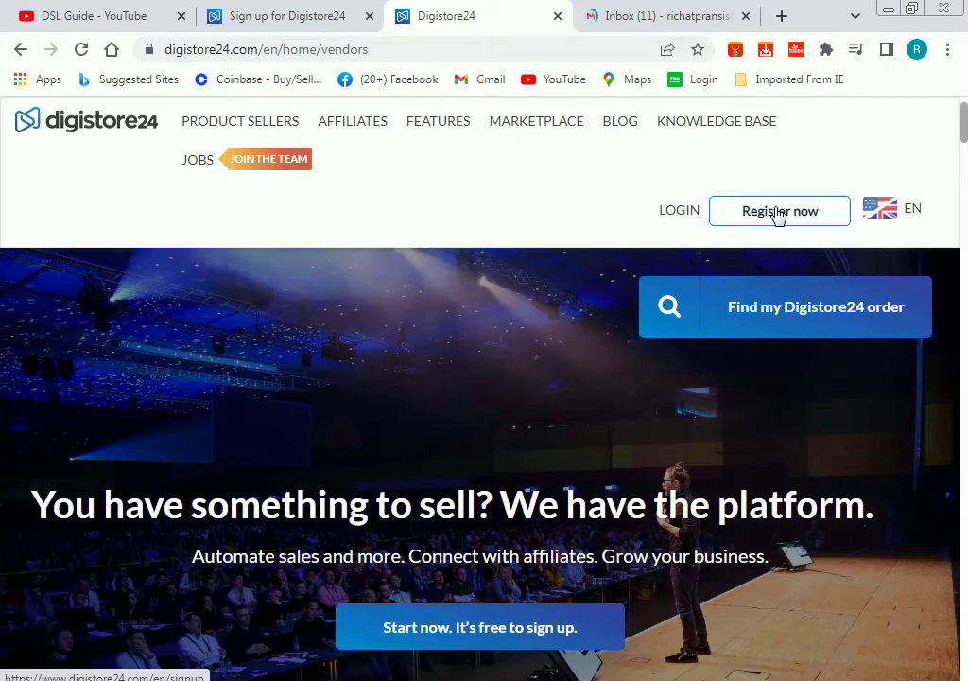
# Open the free registration page, close the duplicate signup tab, and scroll to the Create Account form
pyautogui.click(778, 216)
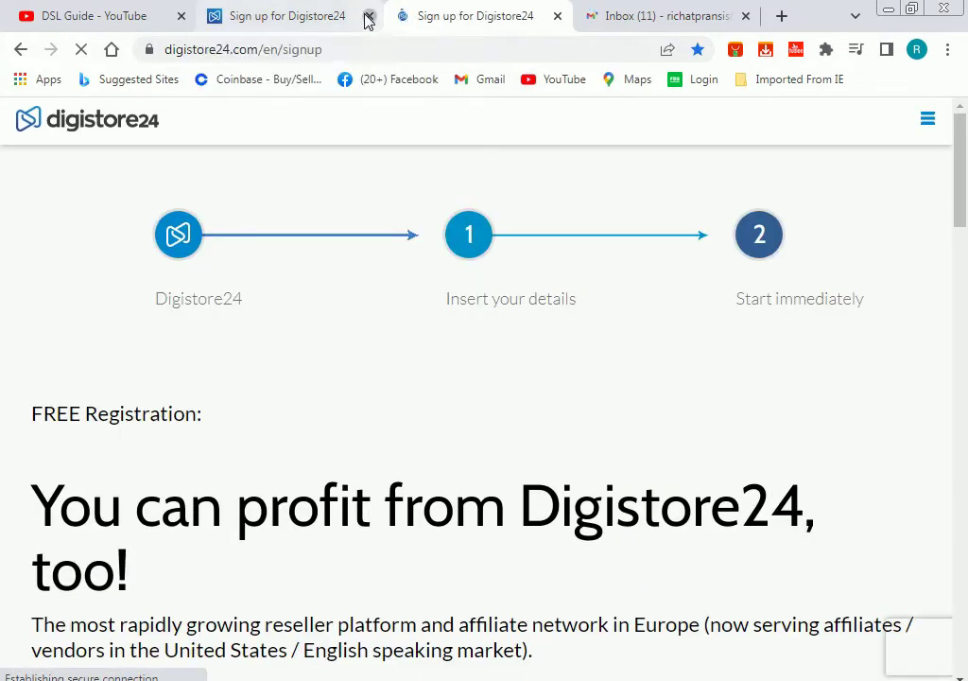
pyautogui.click(368, 18)
pyautogui.scroll(-2, 539, 292)
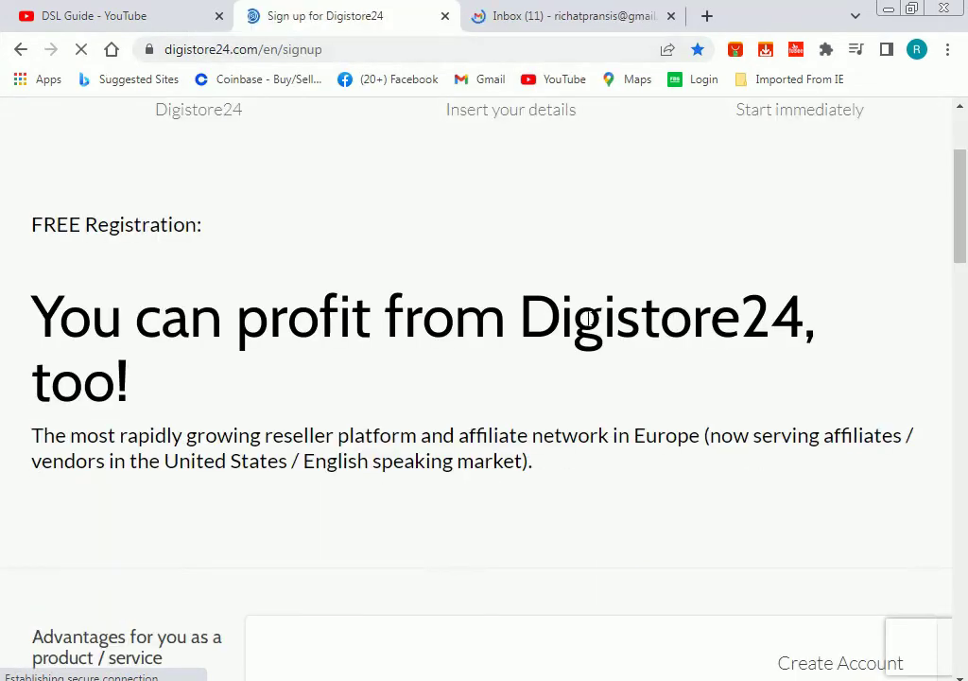
pyautogui.scroll(-3, 579, 315)
pyautogui.scroll(-1, 580, 319)
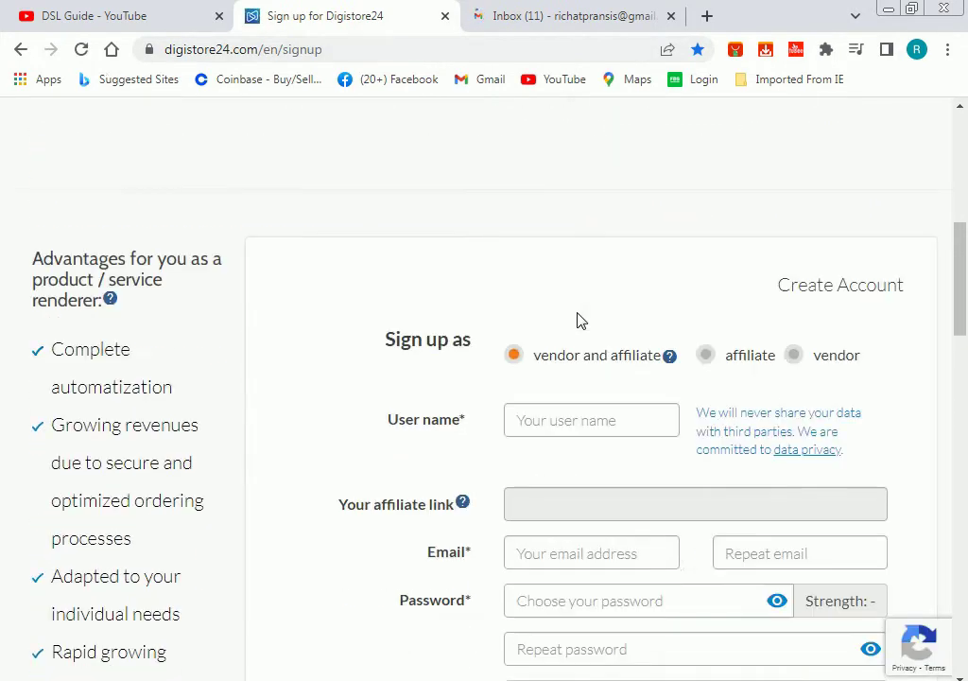
pyautogui.scroll(2, 581, 322)
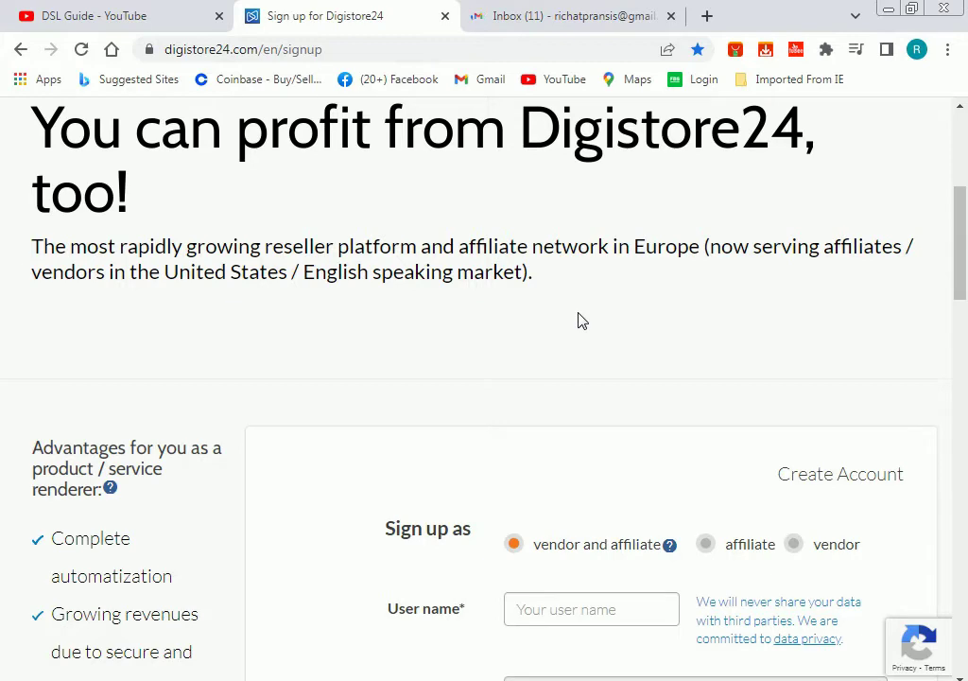
pyautogui.scroll(-1, 584, 322)
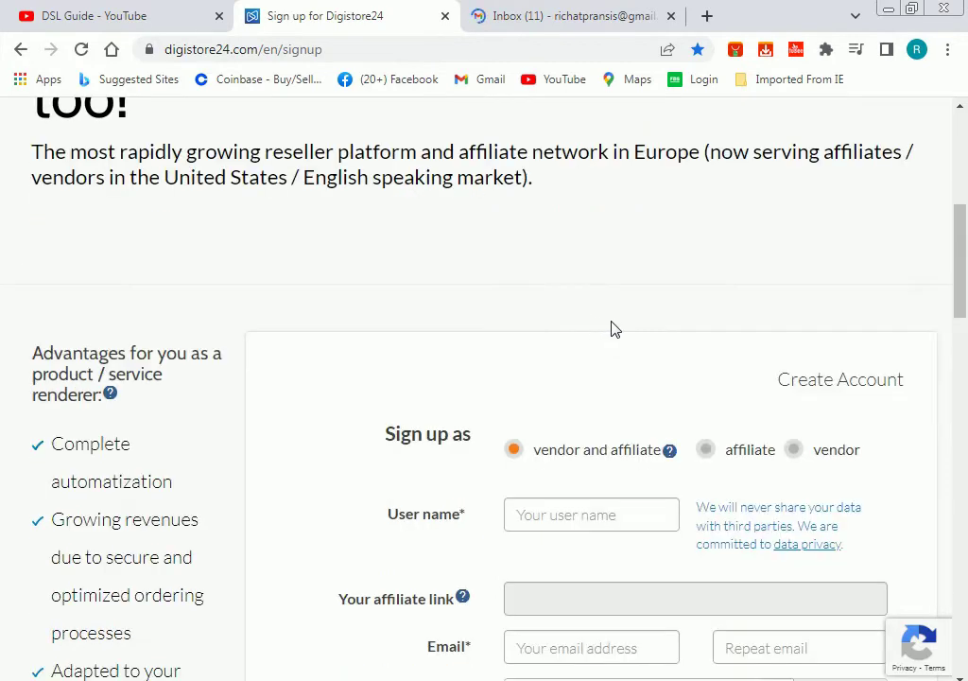
pyautogui.scroll(2, 611, 328)
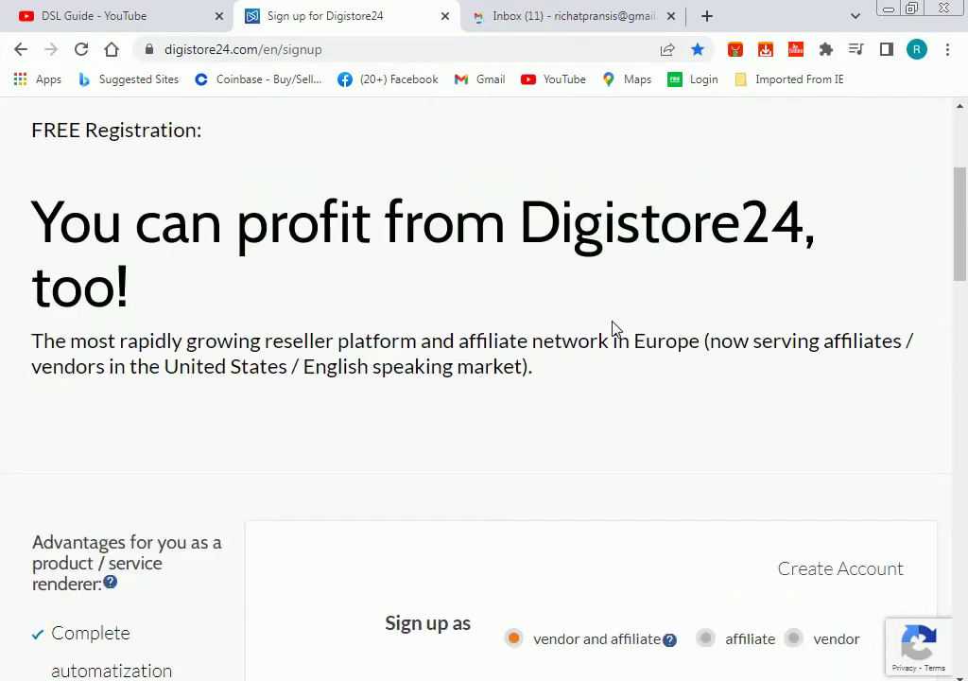
pyautogui.scroll(-1, 612, 328)
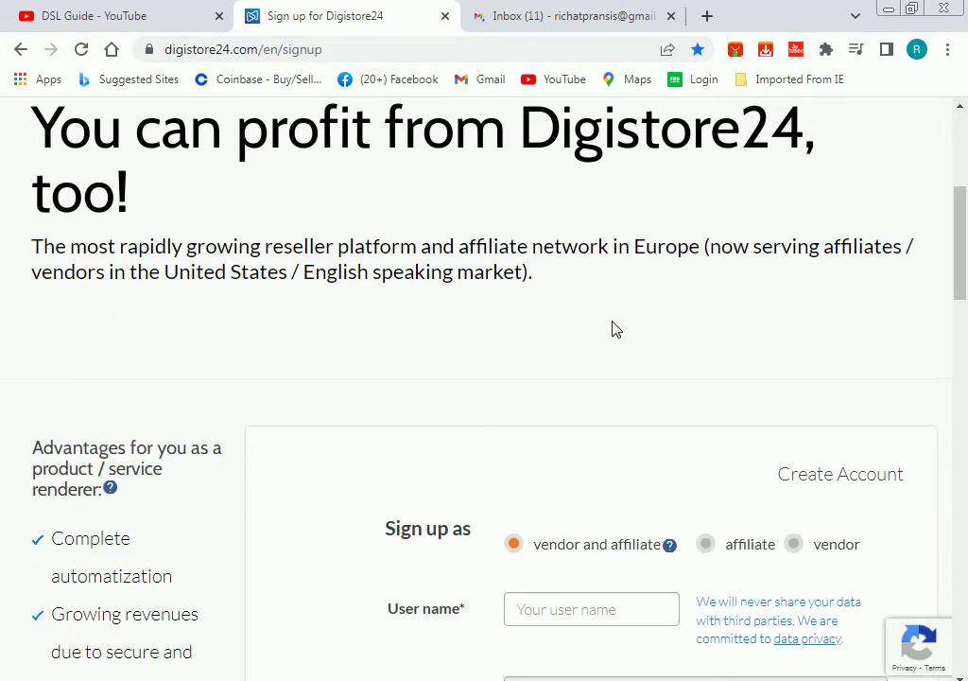
pyautogui.scroll(-2, 615, 328)
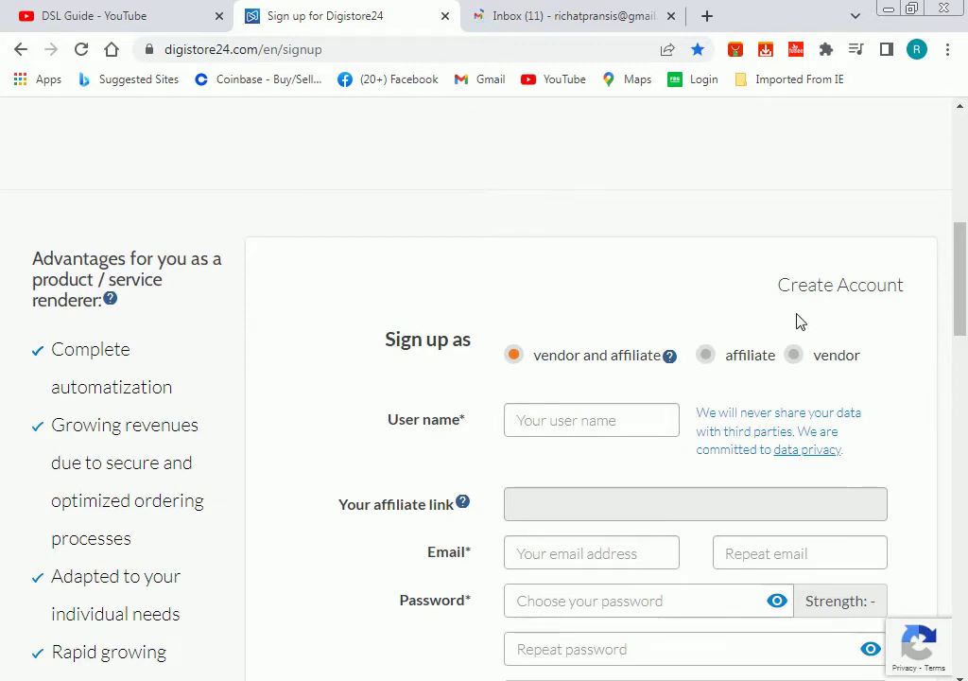
pyautogui.scroll(-1, 678, 304)
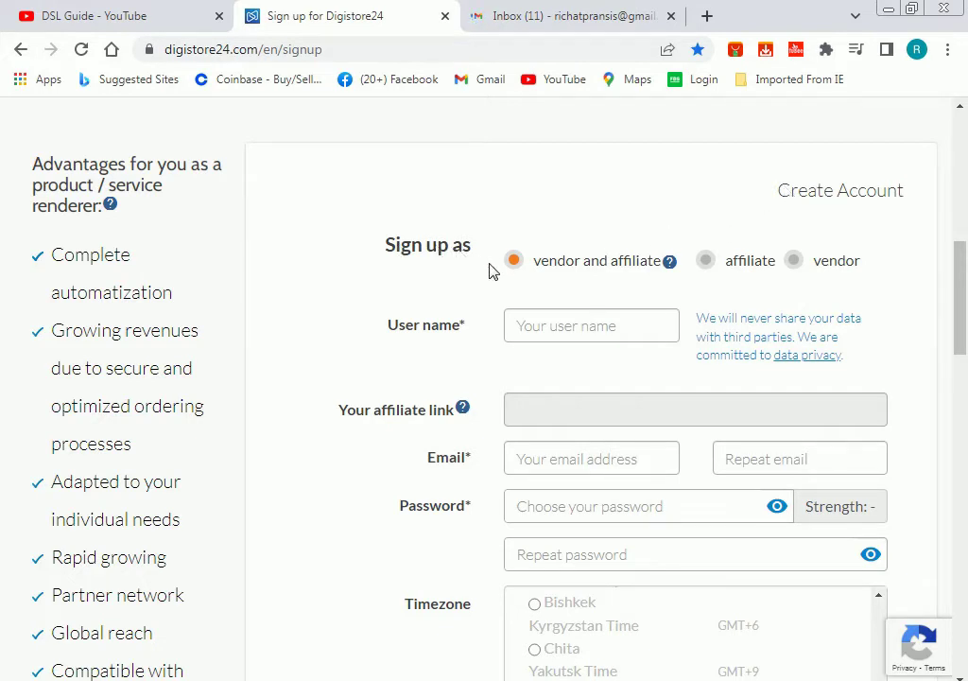
# Change 'Sign up as' from vendor and affiliate to affiliate only
pyautogui.scroll(-1, 492, 270)
pyautogui.click(586, 170)
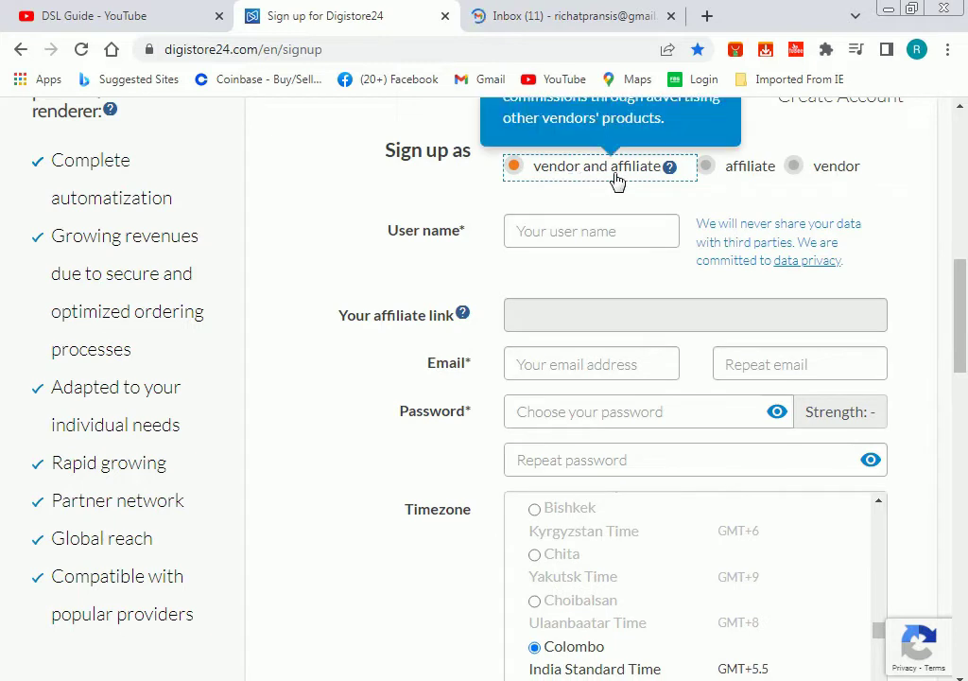
pyautogui.click(552, 180)
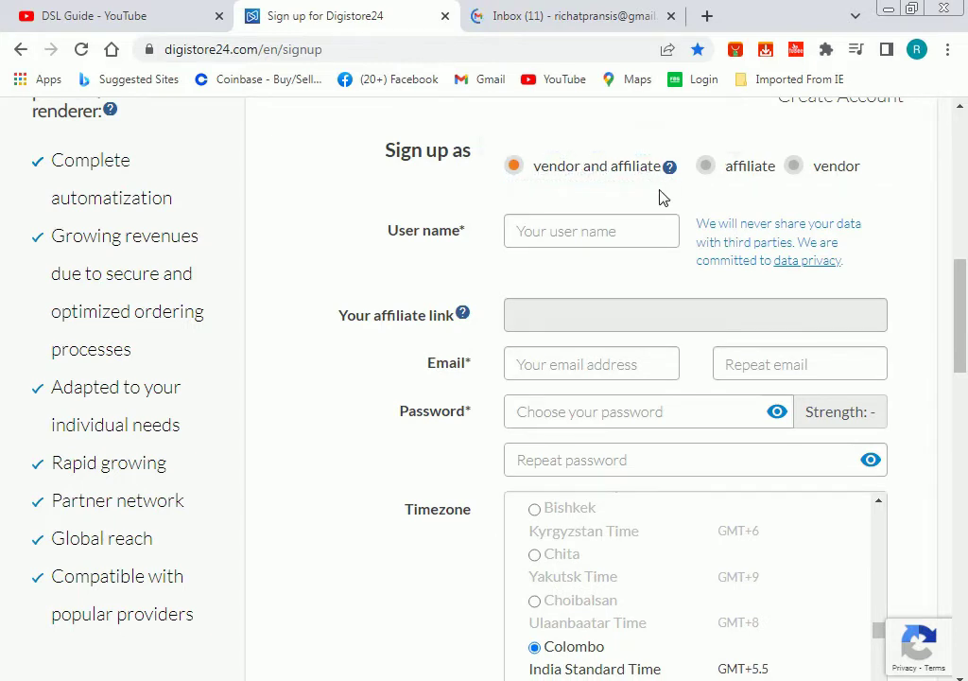
pyautogui.press('Right')
pyautogui.click(711, 183)
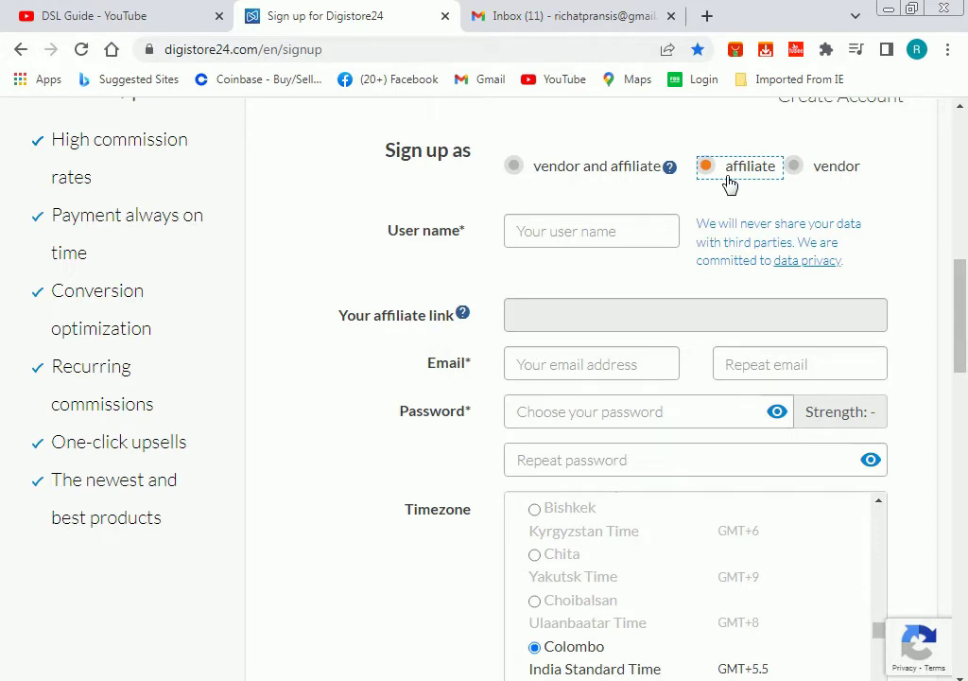
pyautogui.scroll(-1, 729, 185)
pyautogui.scroll(1, 729, 184)
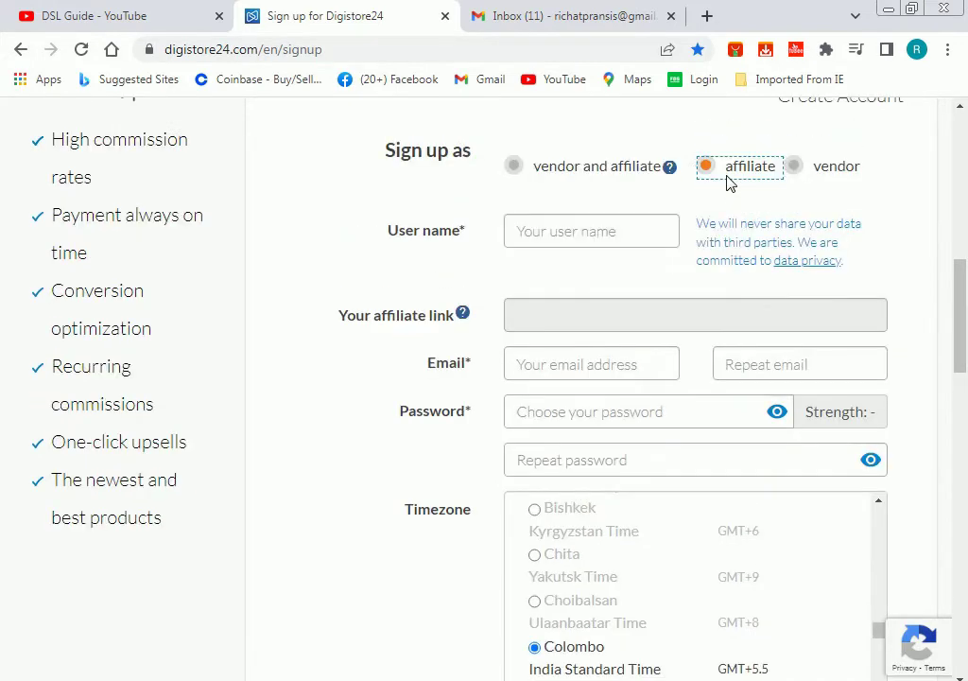
pyautogui.click(602, 233)
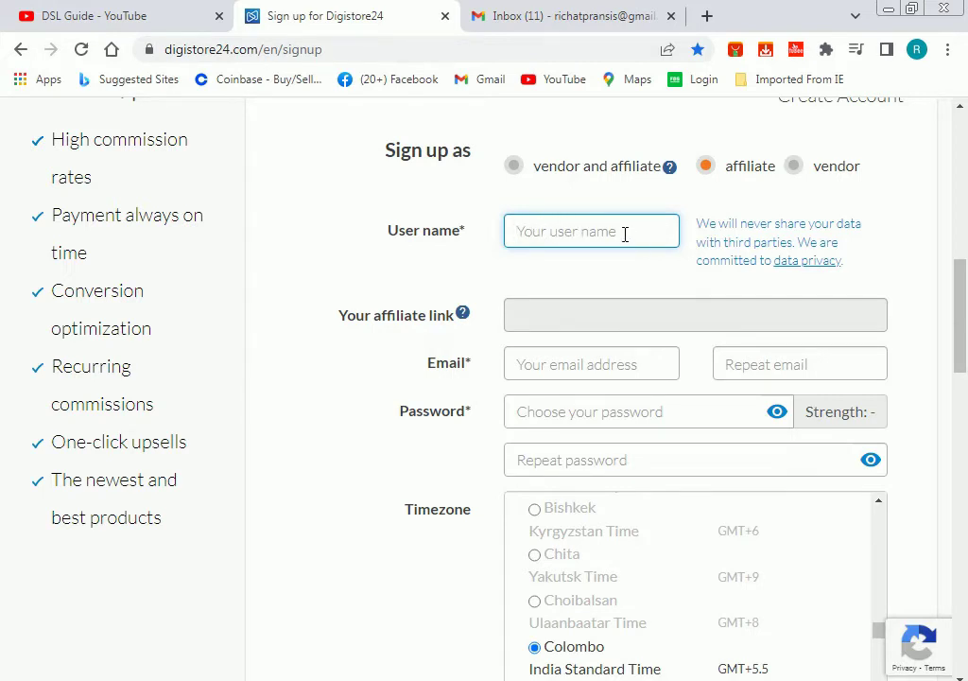
# Enter 'dslguide1' as the user name so the affiliate link preview is generated
pyautogui.scroll(-1, 630, 232)
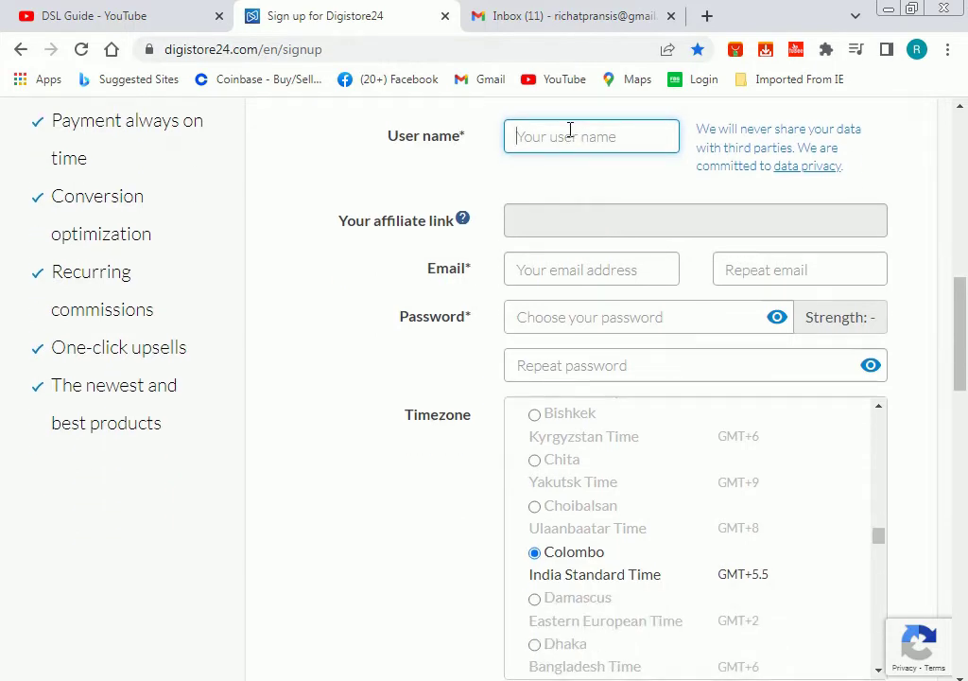
pyautogui.write('dsl')
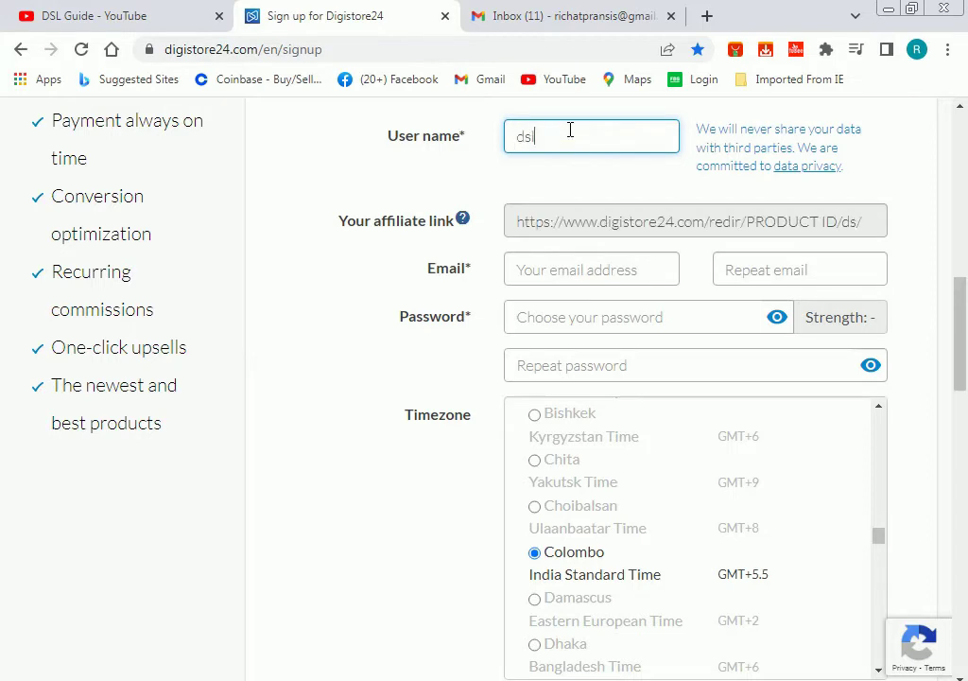
pyautogui.write('guide123')
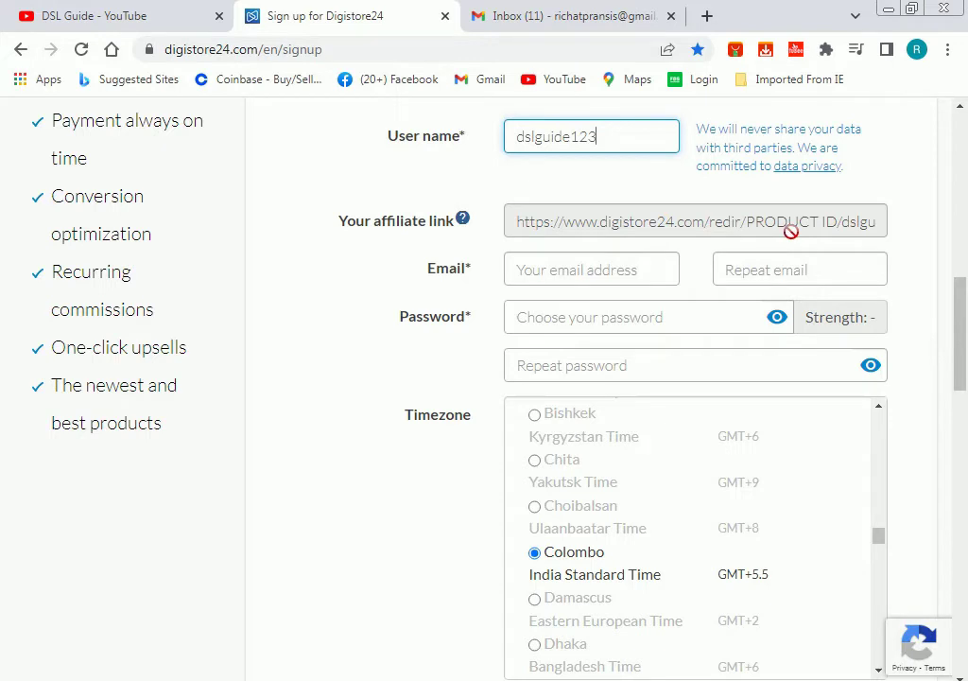
pyautogui.scroll(-1, 791, 228)
pyautogui.scroll(1, 793, 229)
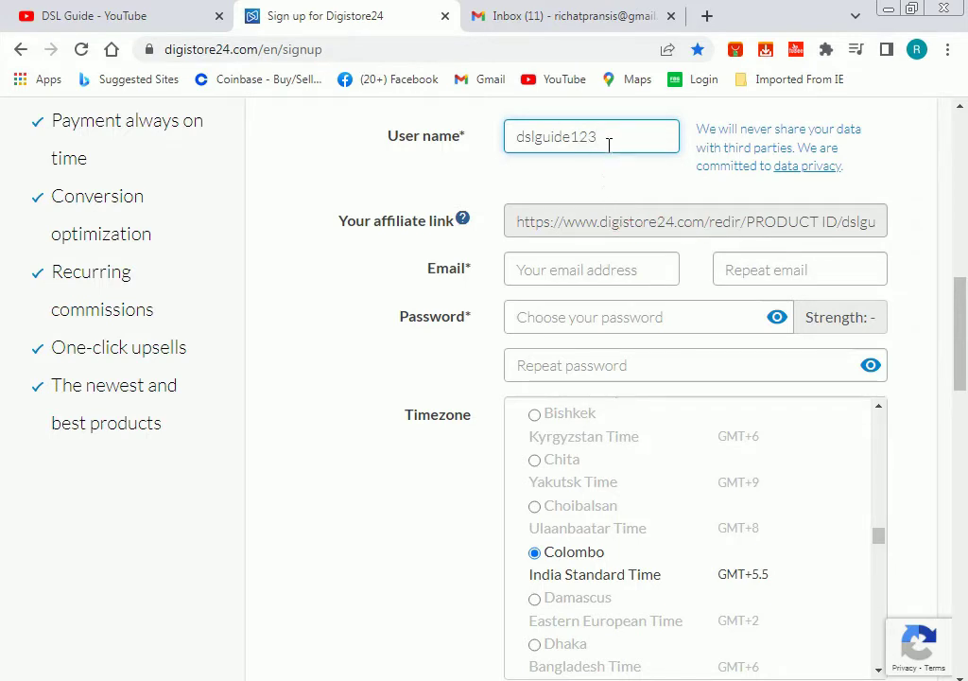
# Pass the email fields, make the password visible, and paste the account password, rated weak
pyautogui.scroll(-1, 632, 229)
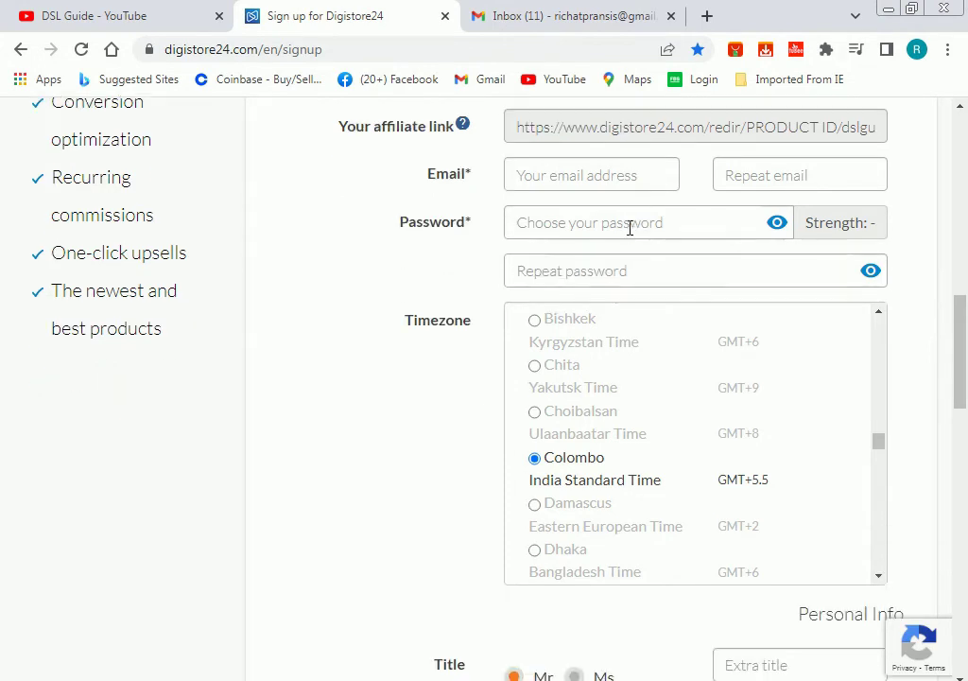
pyautogui.click(583, 181)
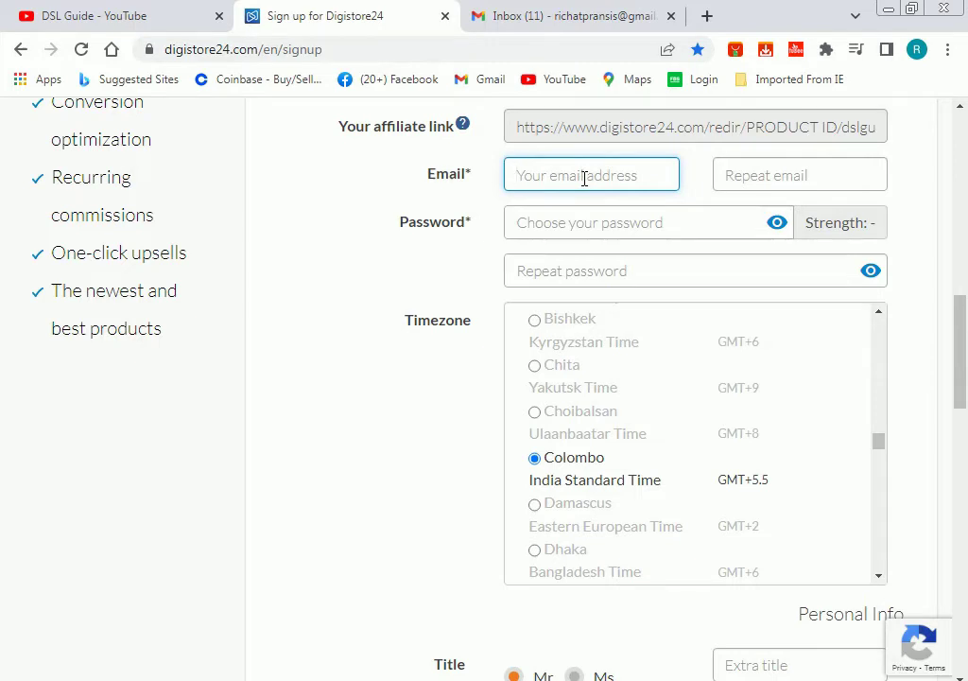
pyautogui.click(756, 175)
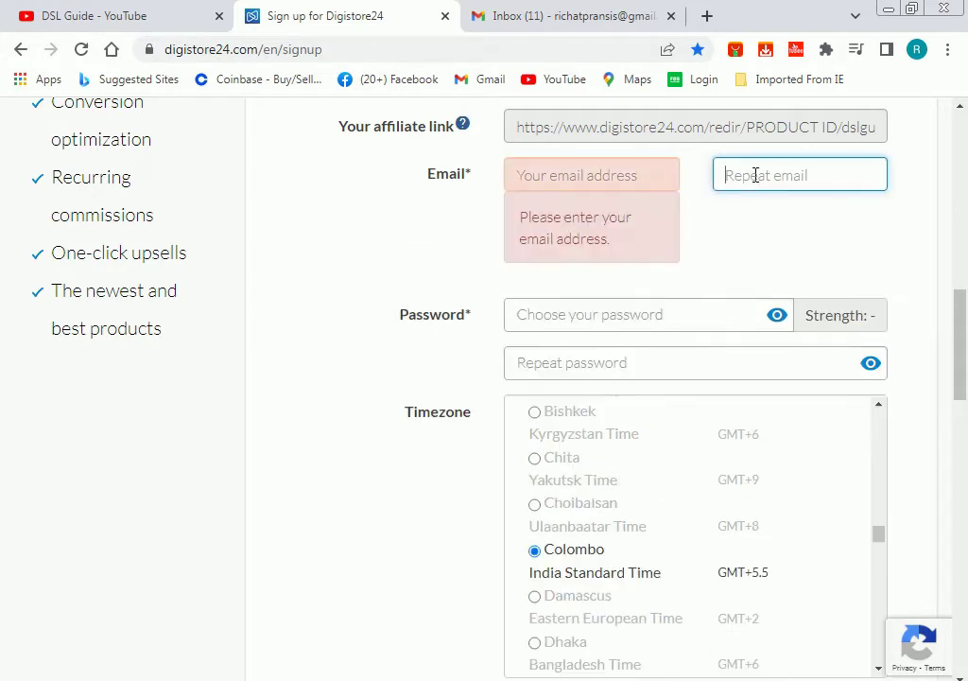
pyautogui.click(791, 226)
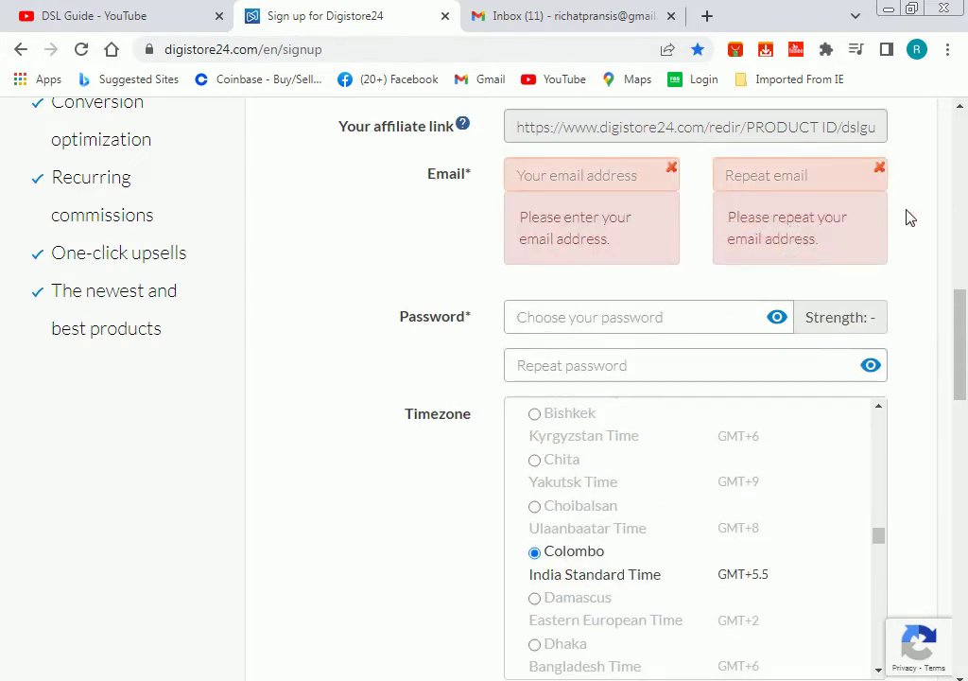
pyautogui.scroll(-2, 847, 280)
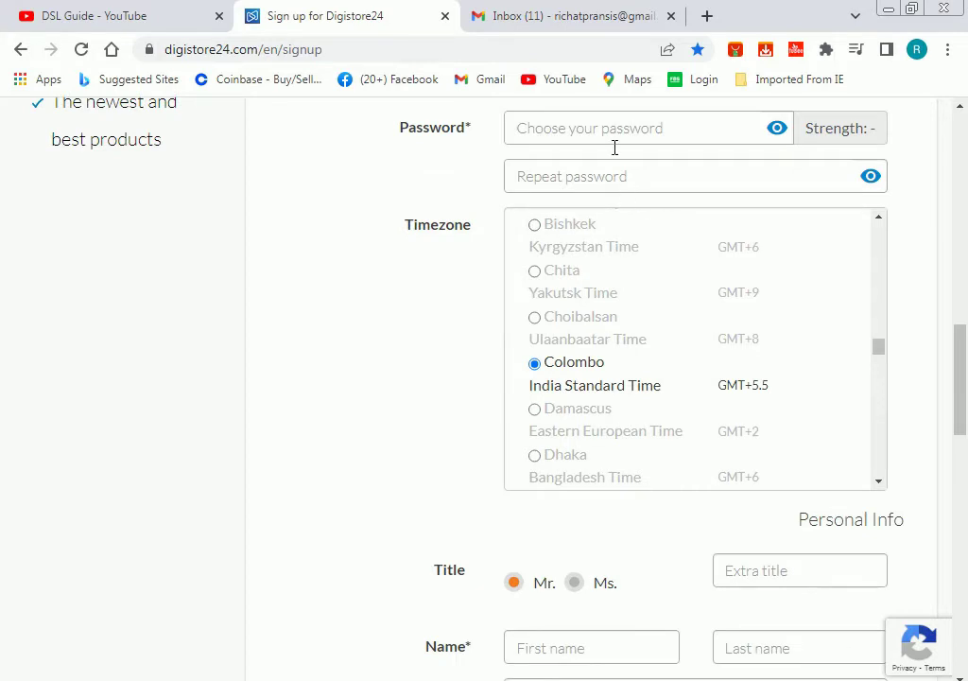
pyautogui.click(542, 129)
pyautogui.click(773, 130)
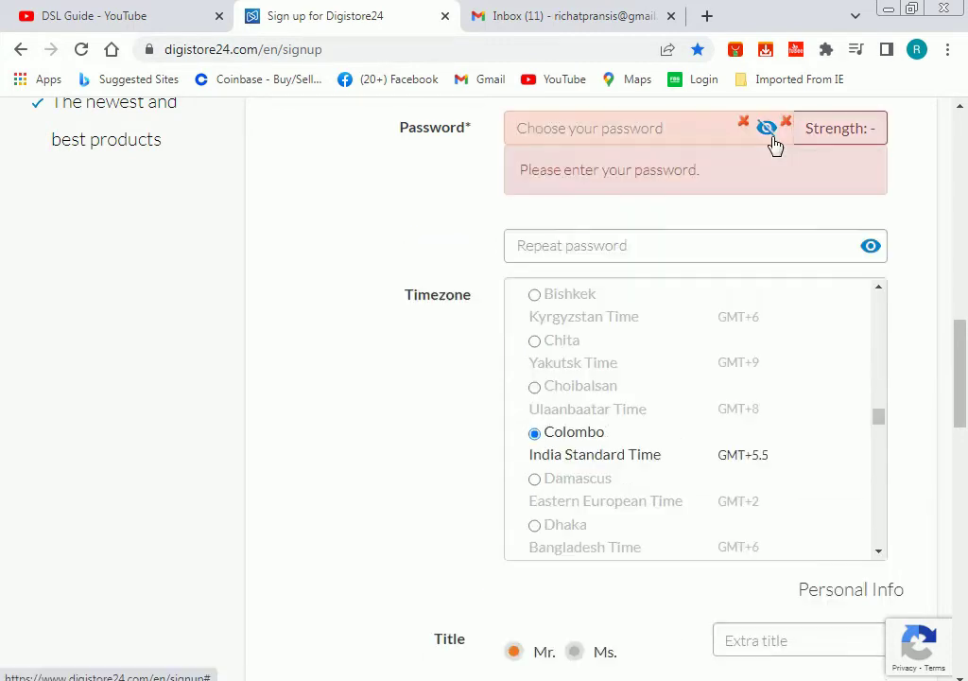
pyautogui.click(628, 133)
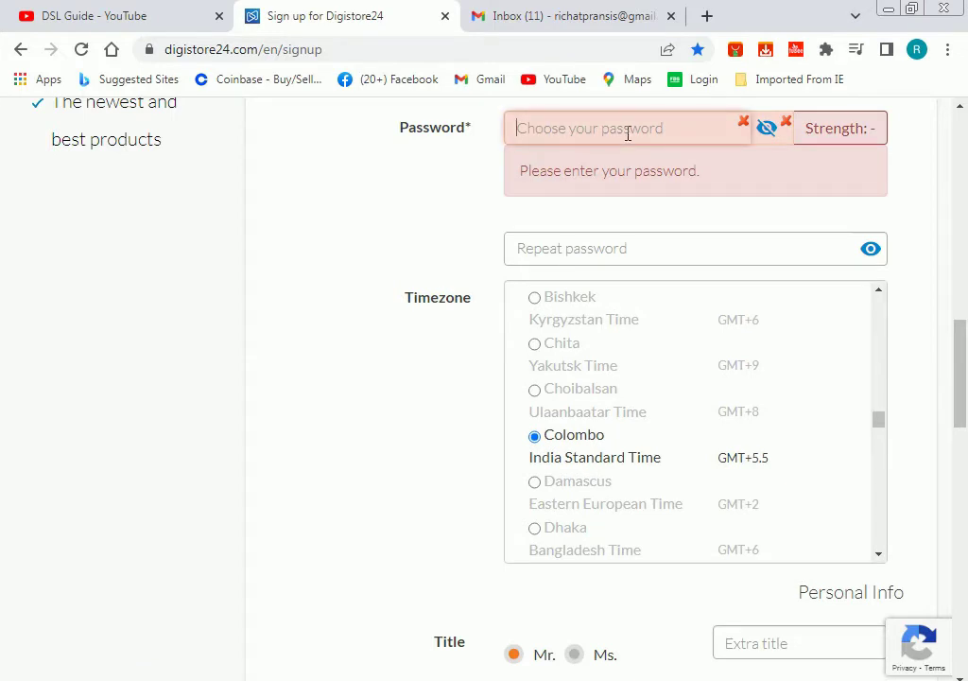
pyautogui.hotkey('ctrl', 'v')
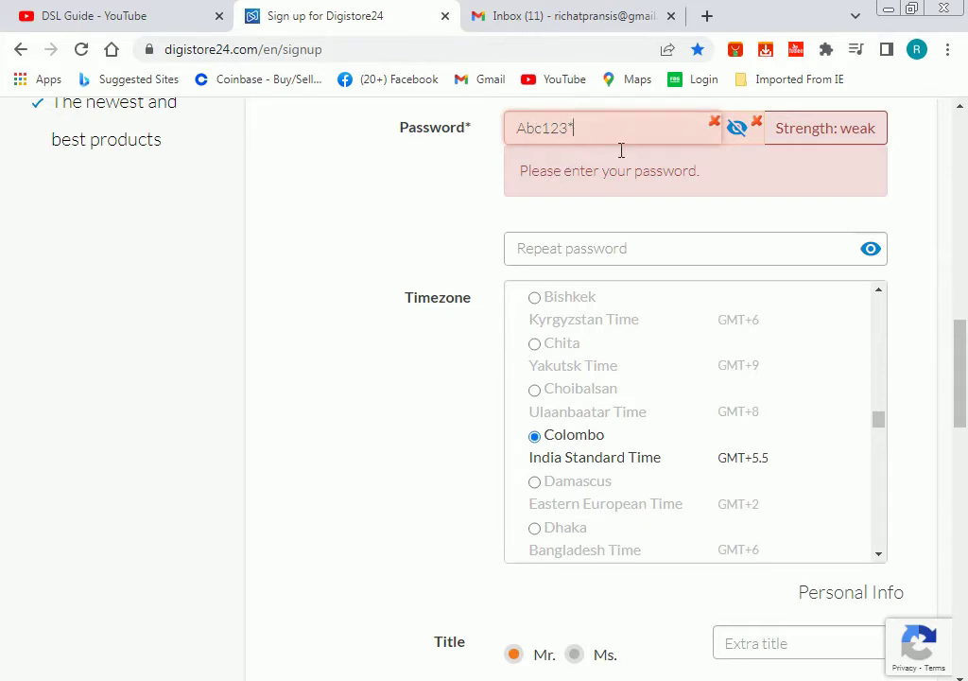
pyautogui.scroll(-2, 631, 163)
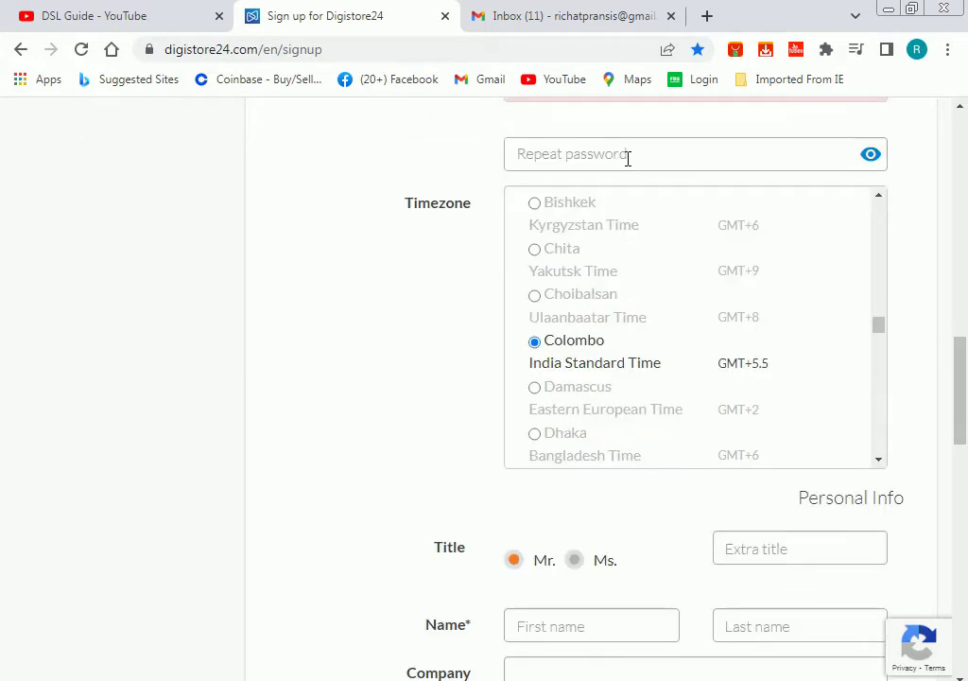
pyautogui.scroll(2, 627, 159)
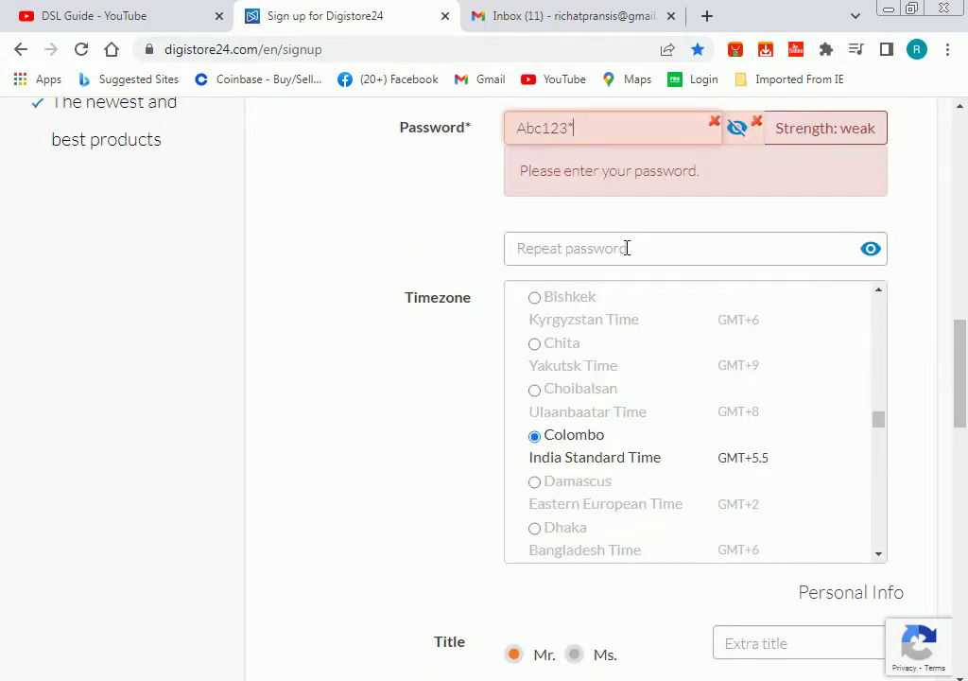
pyautogui.click(626, 248)
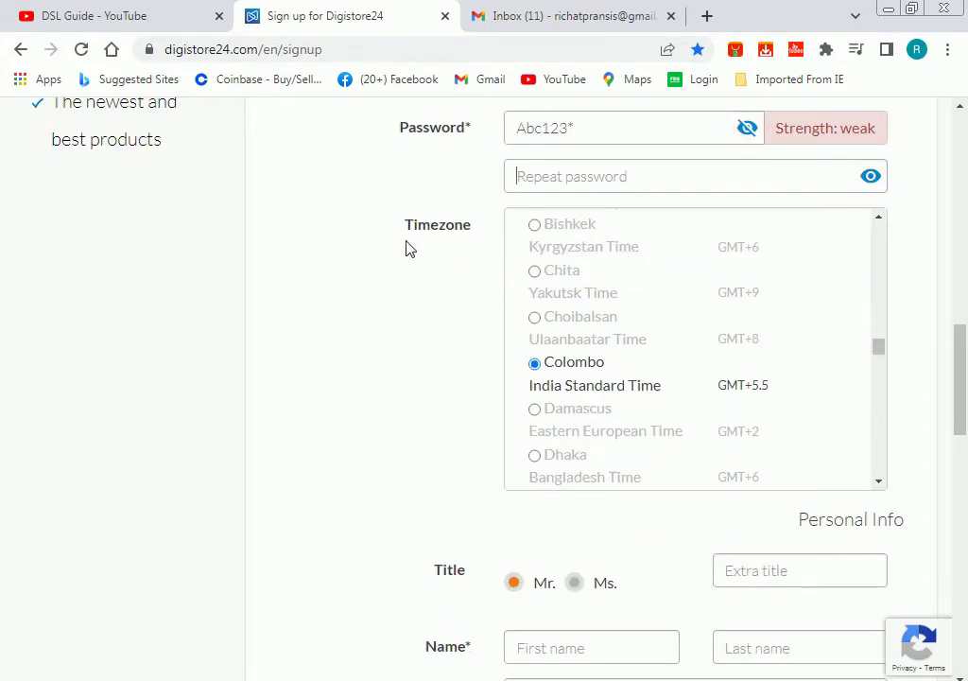
pyautogui.scroll(-2, 444, 329)
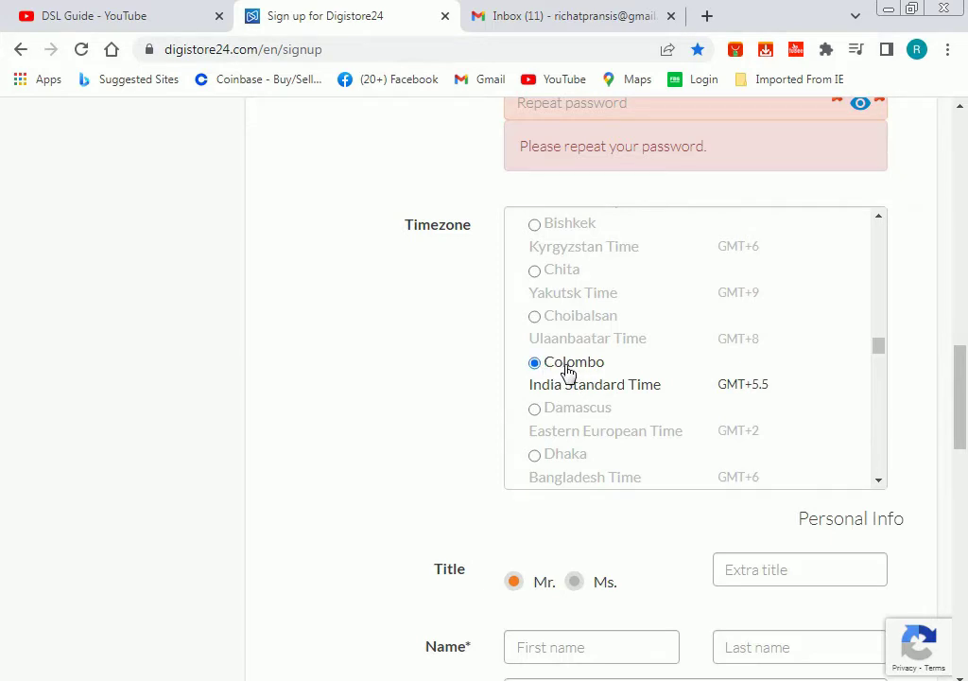
pyautogui.scroll(-2, 567, 373)
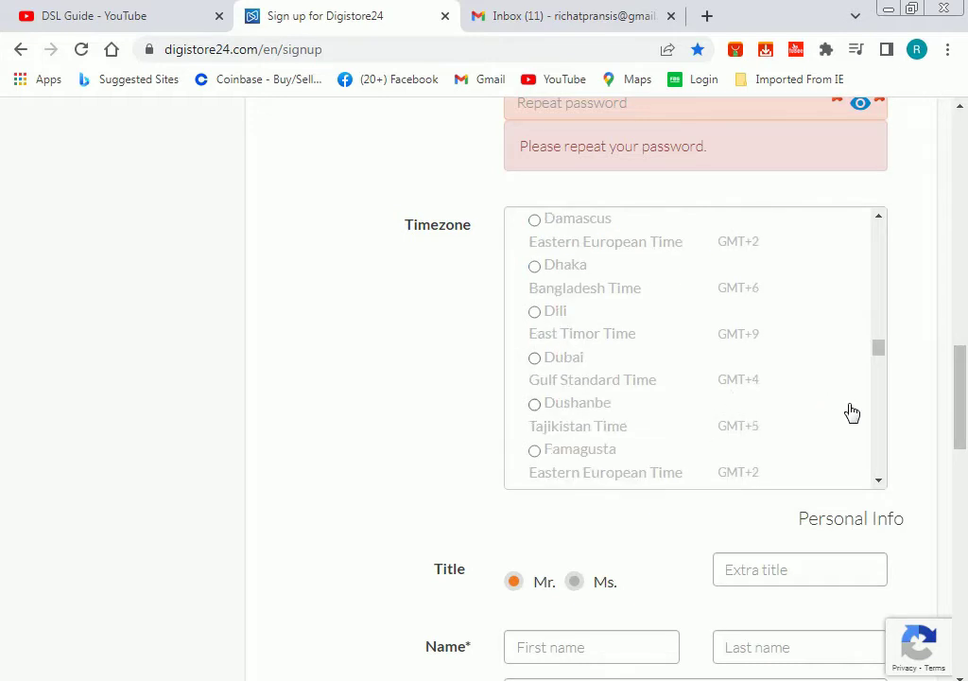
pyautogui.scroll(2, 724, 368)
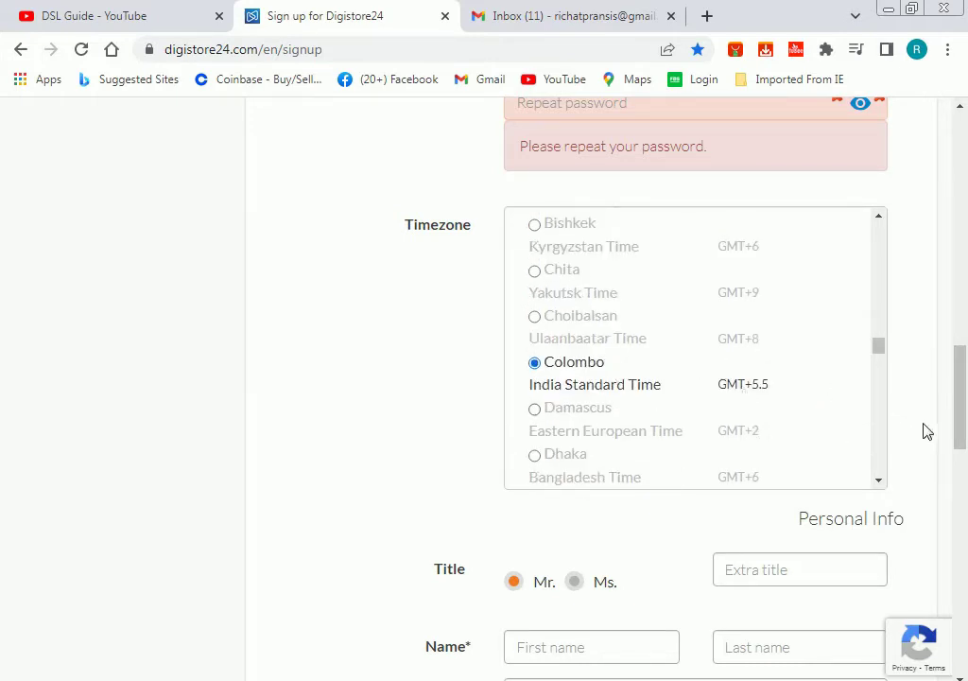
pyautogui.moveTo(961, 420); pyautogui.dragTo(964, 479)
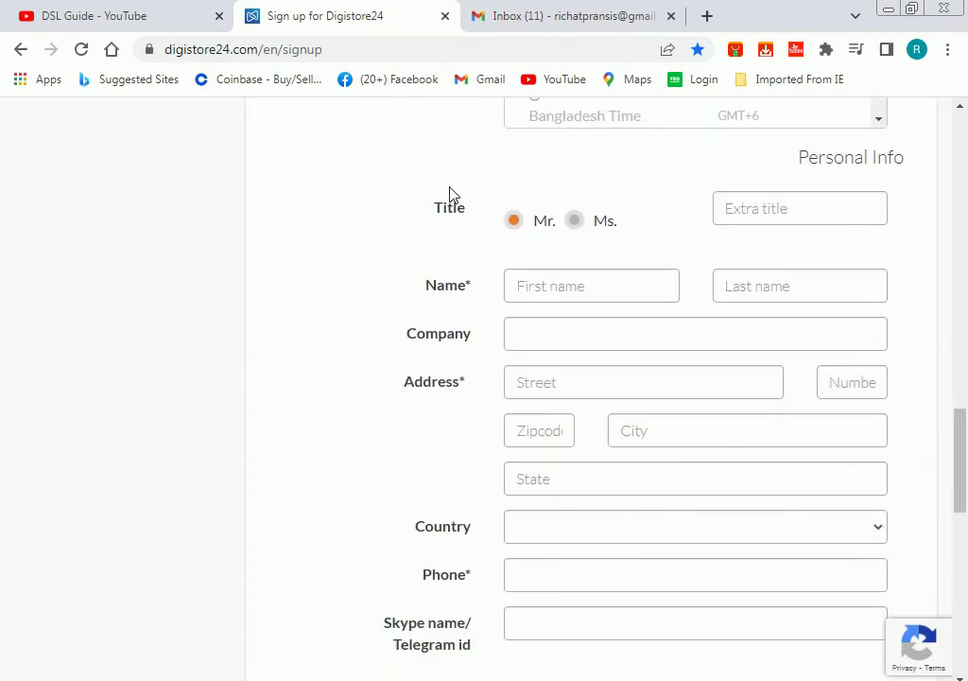
# Try the Ms. title option and keep the title set to Mr
pyautogui.click(516, 221)
pyautogui.click(762, 208)
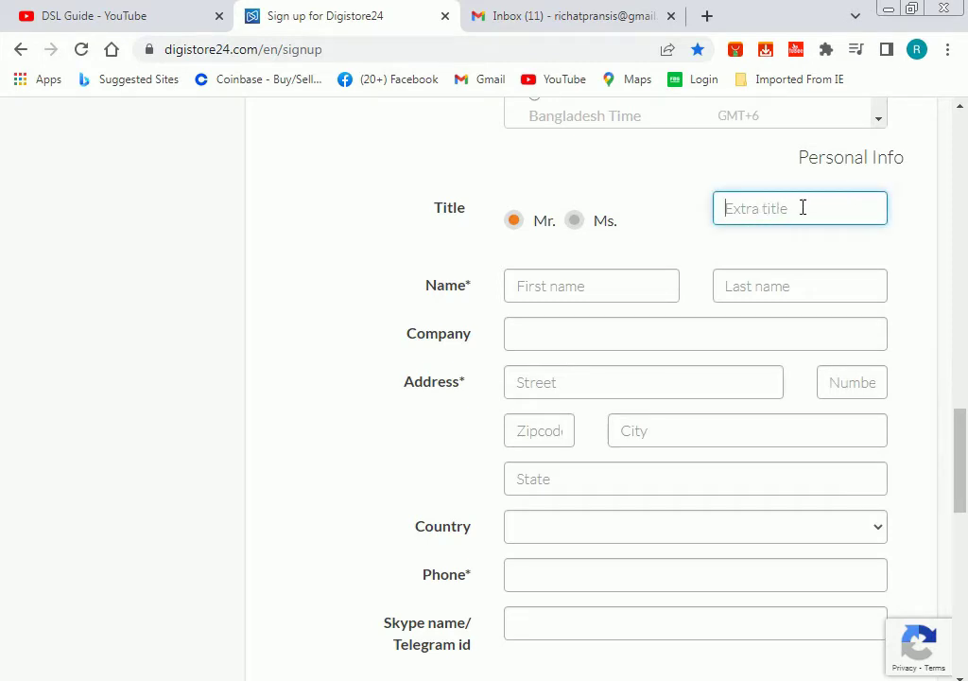
pyautogui.click(515, 227)
pyautogui.click(587, 238)
pyautogui.click(520, 223)
pyautogui.click(587, 225)
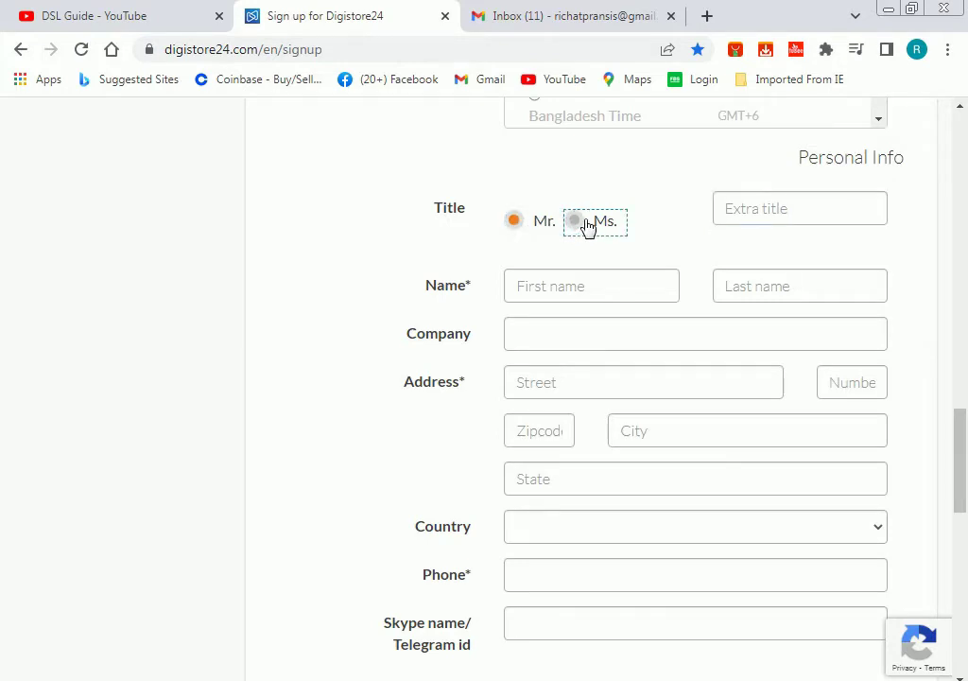
pyautogui.click(547, 225)
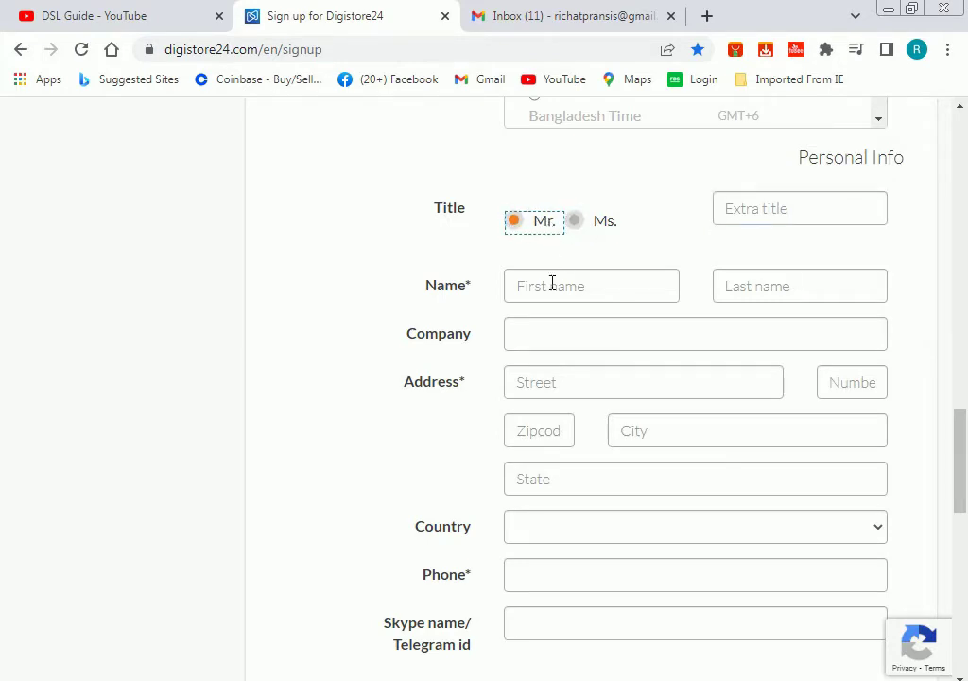
pyautogui.scroll(-1, 553, 280)
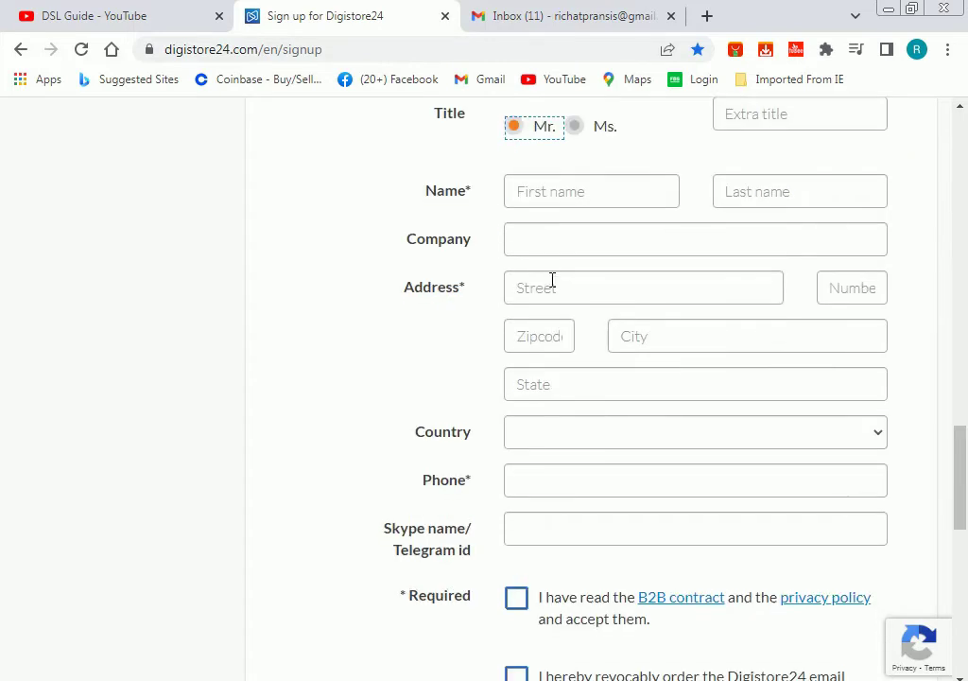
# Go through the First name, Last name and Company fields, leaving them empty
pyautogui.click(566, 195)
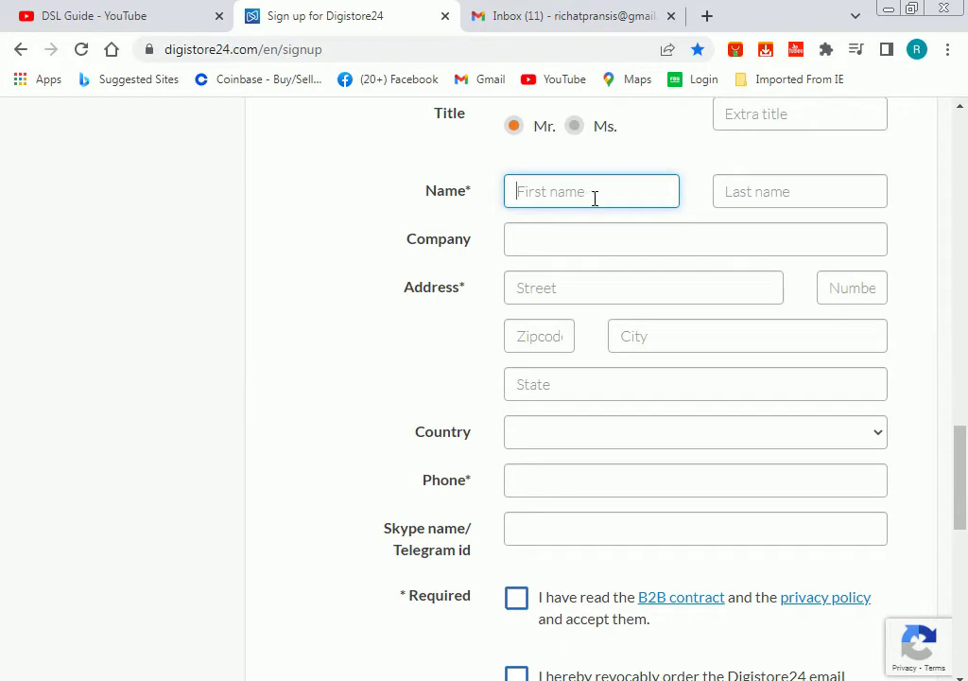
pyautogui.click(738, 192)
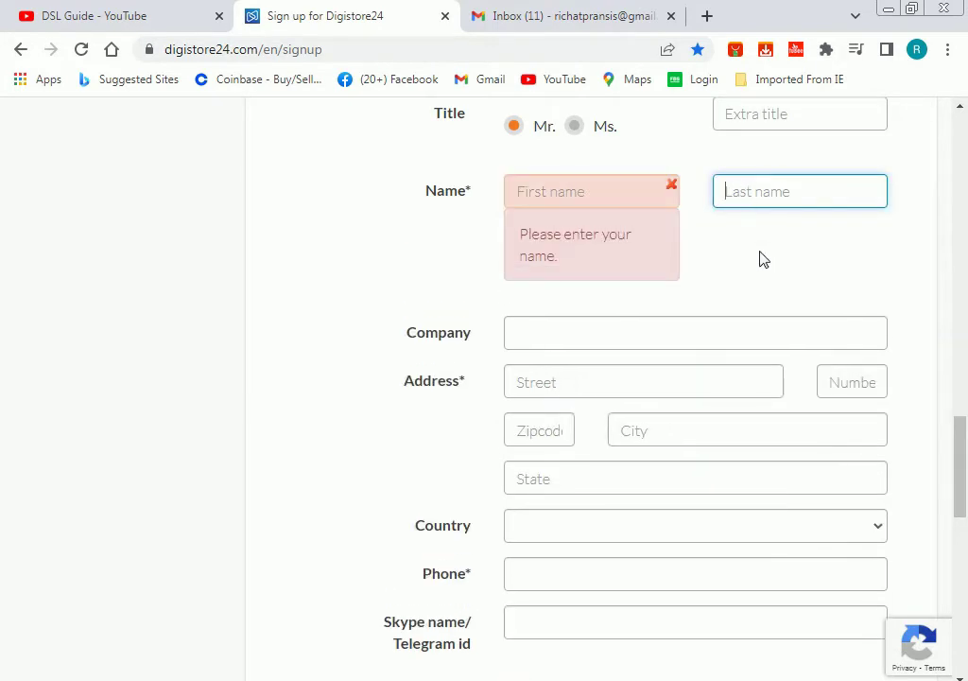
pyautogui.scroll(-1, 681, 242)
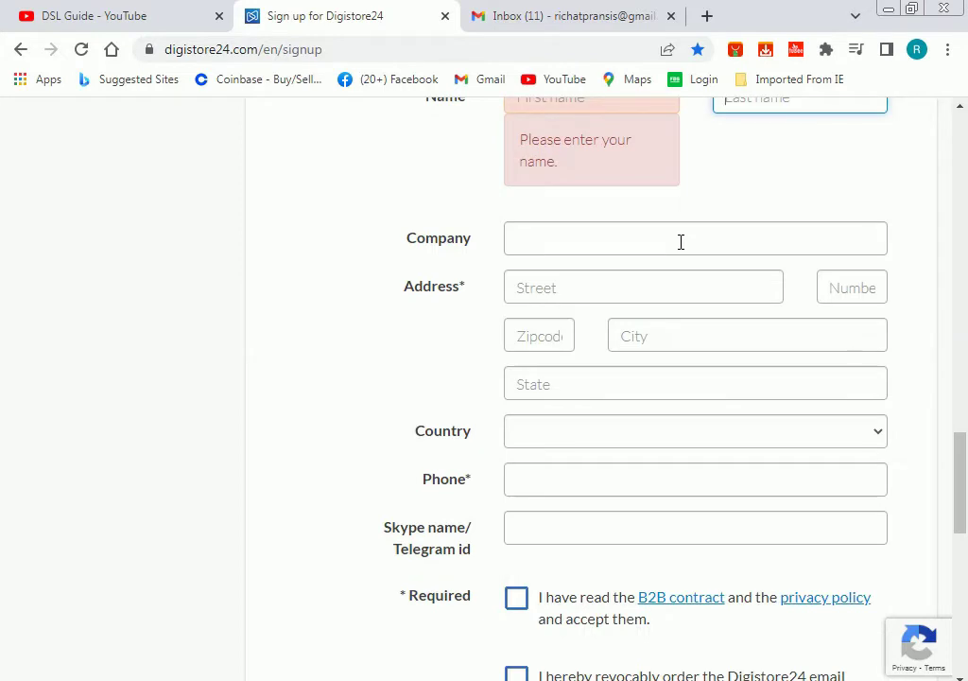
pyautogui.click(545, 235)
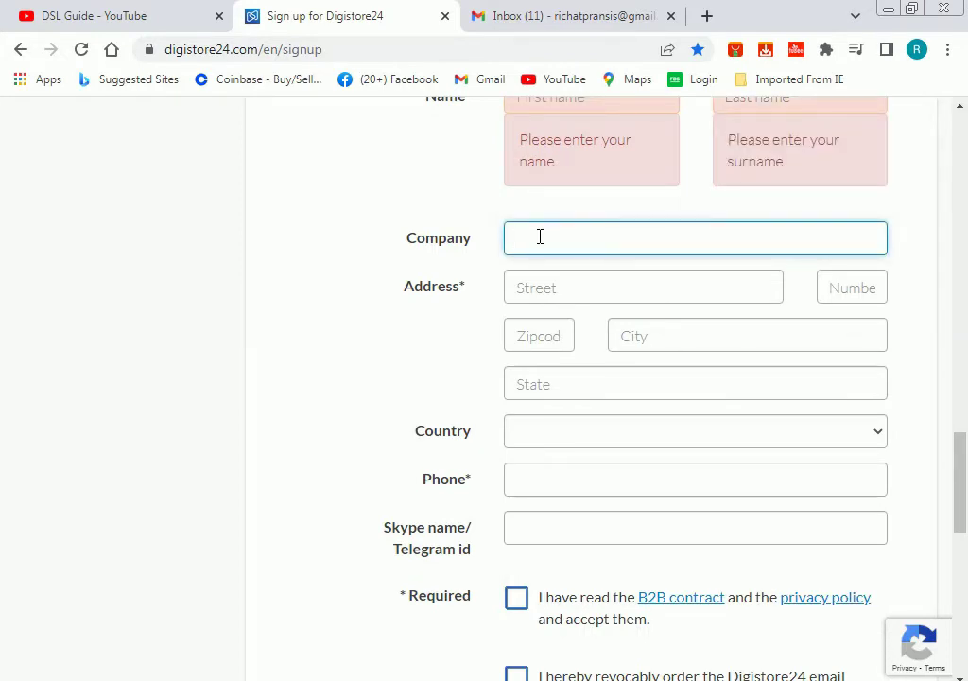
pyautogui.scroll(2, 540, 236)
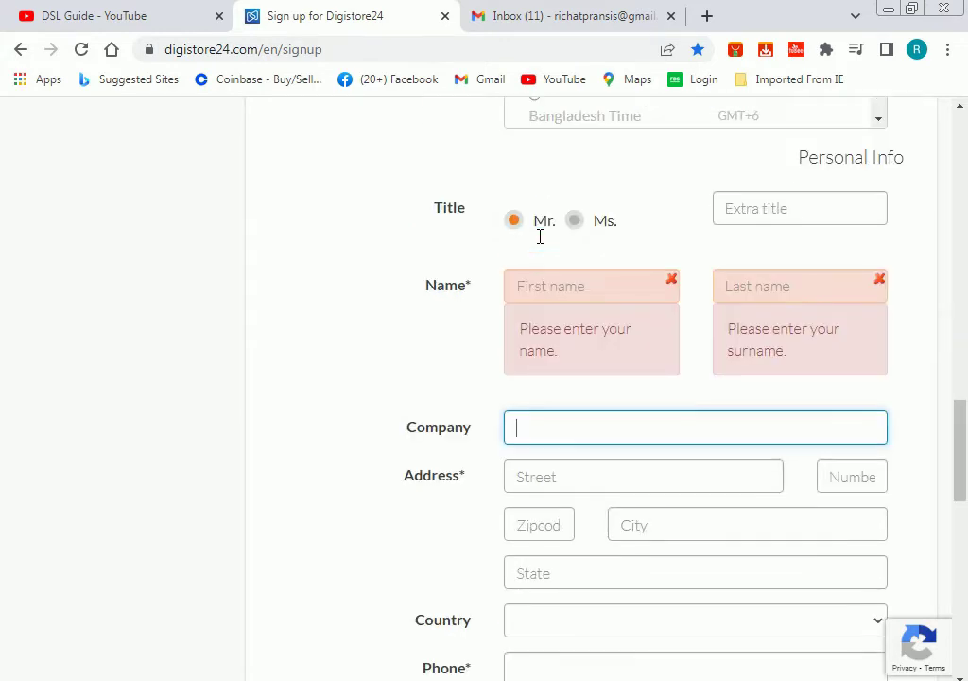
pyautogui.scroll(4, 540, 236)
pyautogui.scroll(-5, 539, 242)
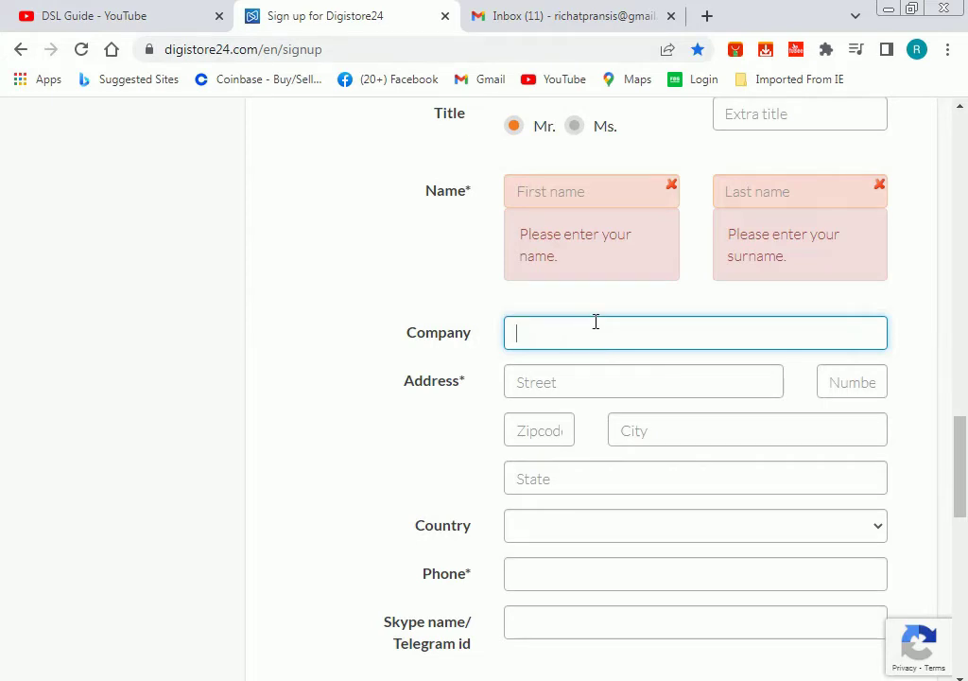
pyautogui.scroll(-1, 678, 324)
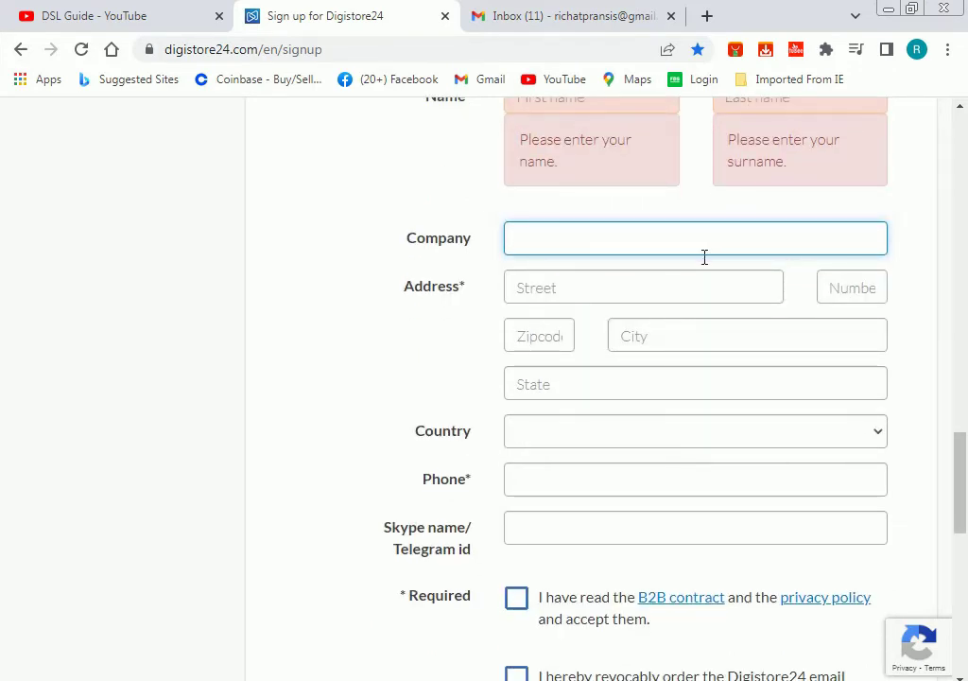
# Step through Street, Number, Zipcode, City and State, leaving the address fields flagged required
pyautogui.click(535, 290)
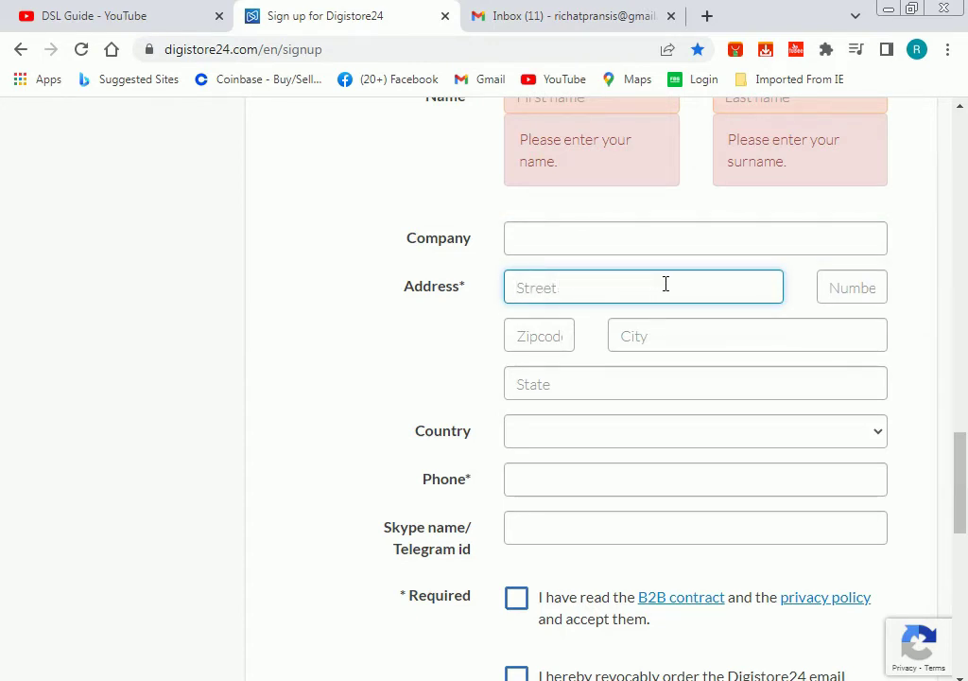
pyautogui.click(859, 285)
pyautogui.scroll(-2, 856, 300)
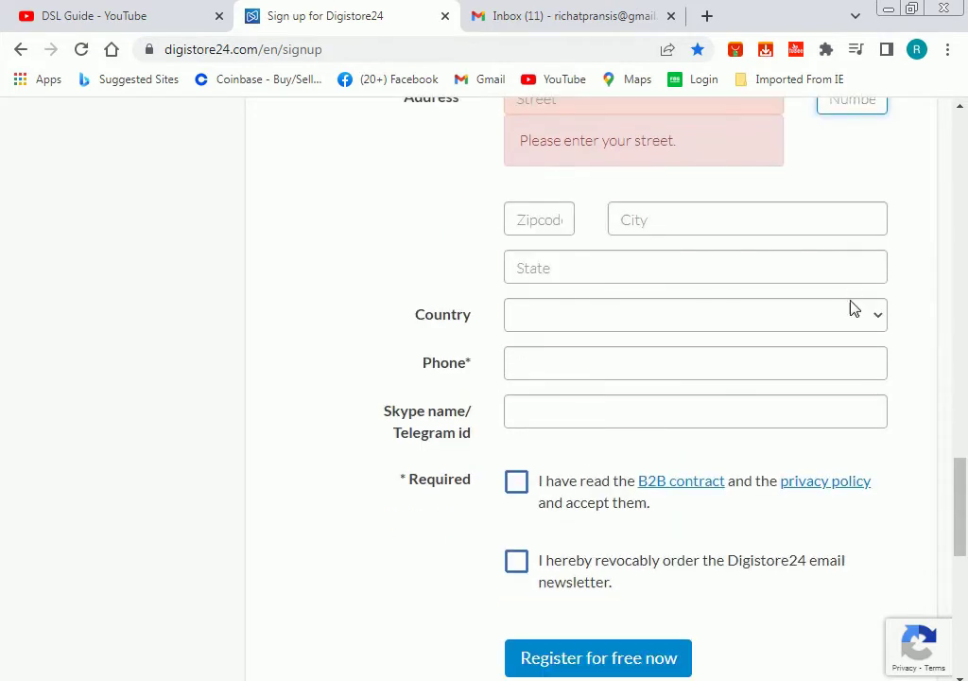
pyautogui.click(533, 215)
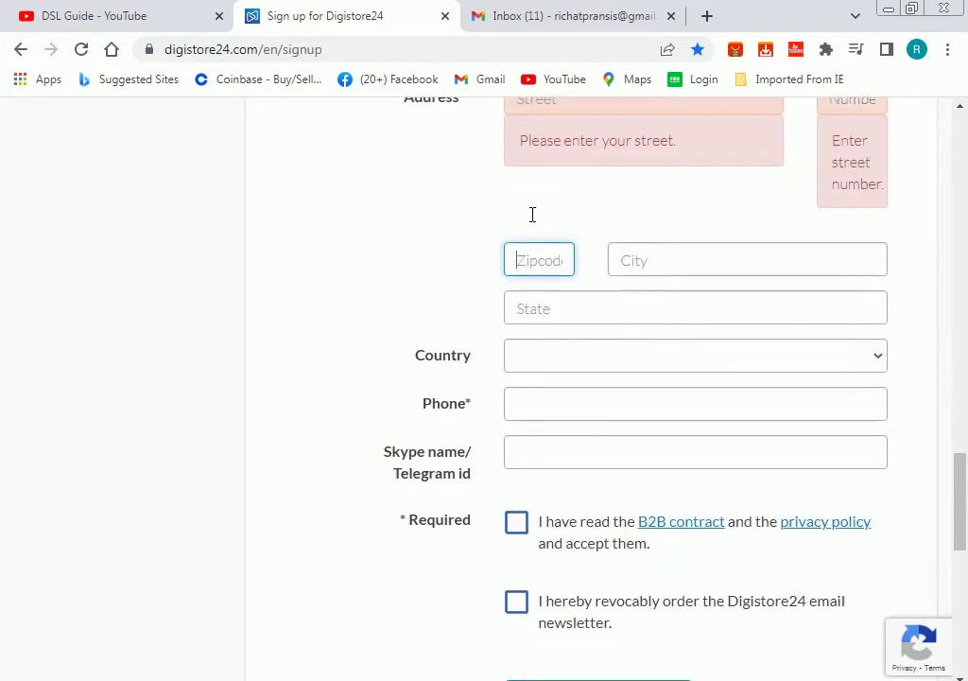
pyautogui.click(640, 262)
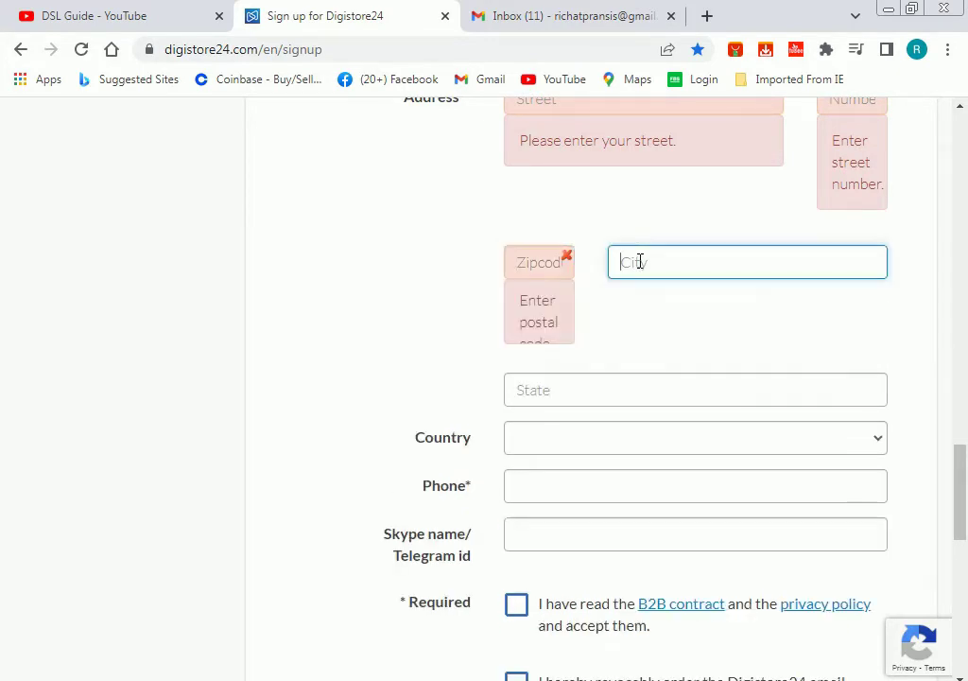
pyautogui.scroll(-2, 672, 352)
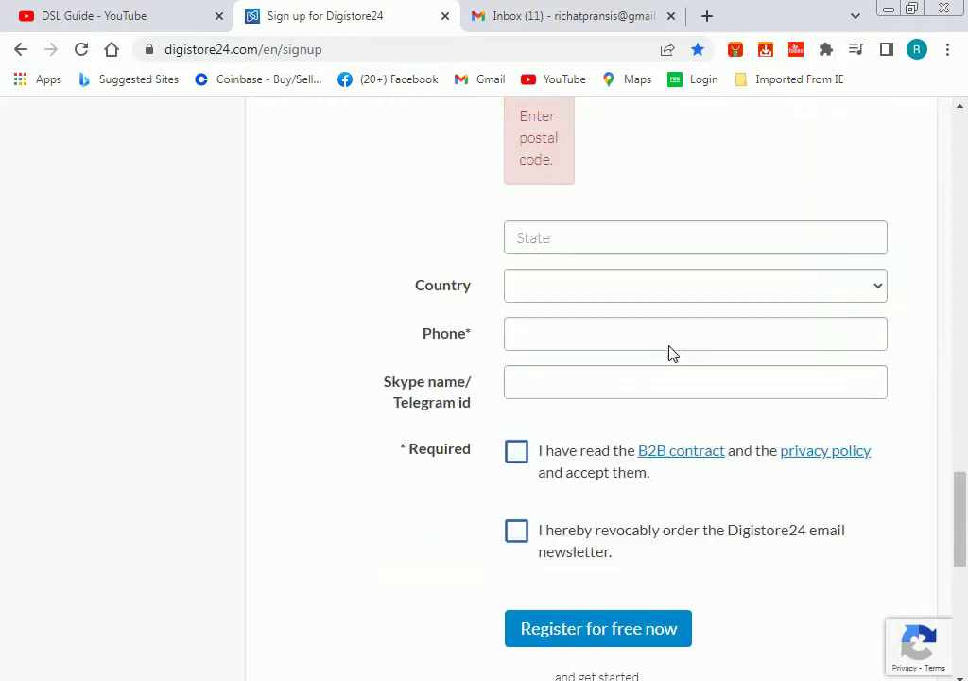
pyautogui.click(570, 245)
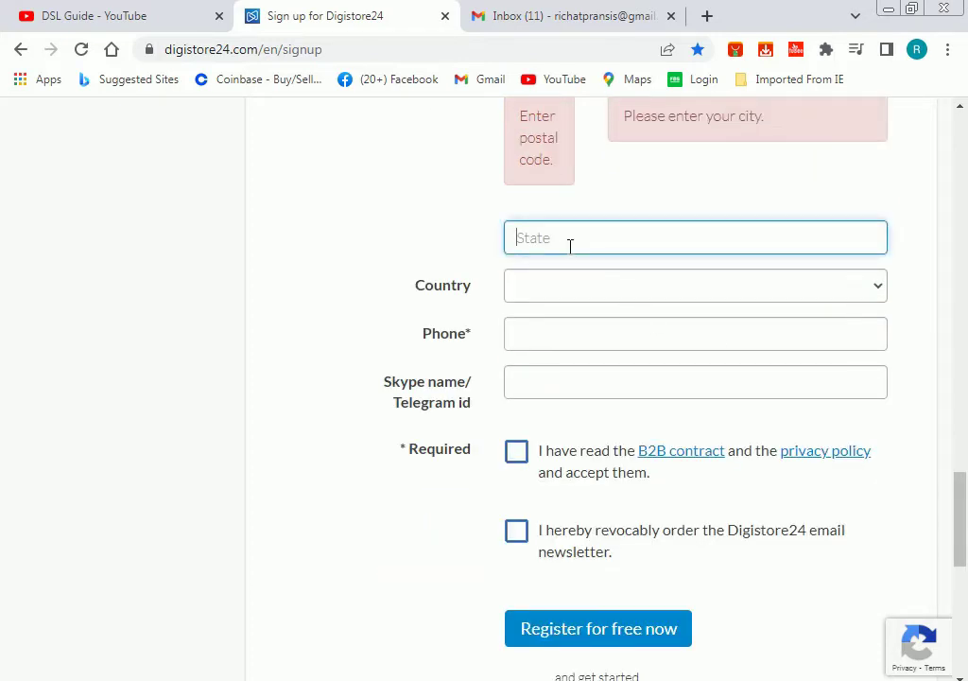
# Choose Sri Lanka in the Country dropdown
pyautogui.click(880, 292)
pyautogui.scroll(-5, 812, 365)
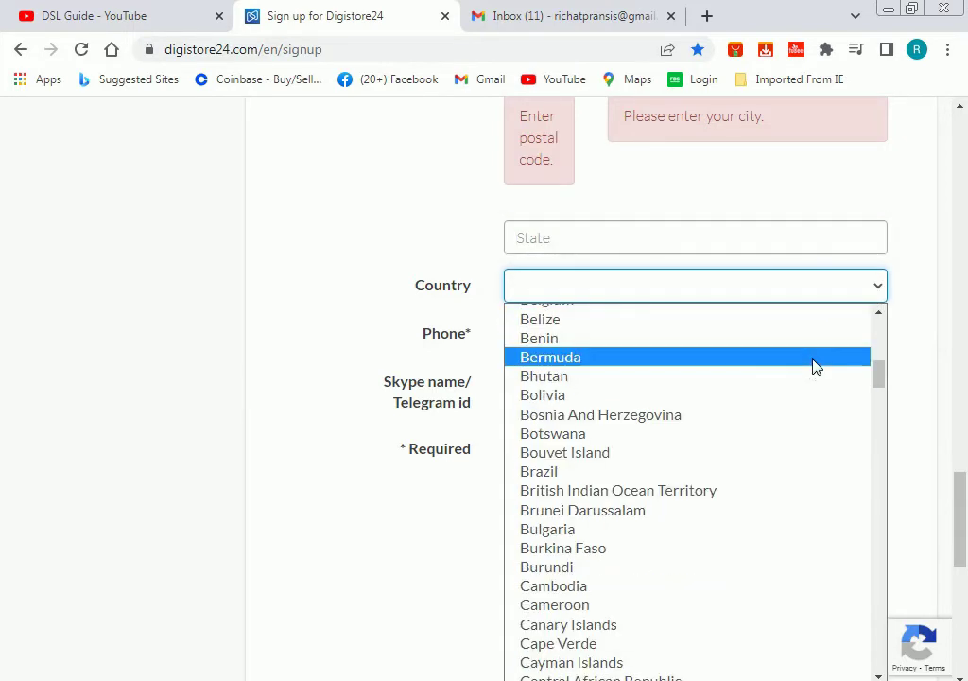
pyautogui.scroll(-20, 813, 365)
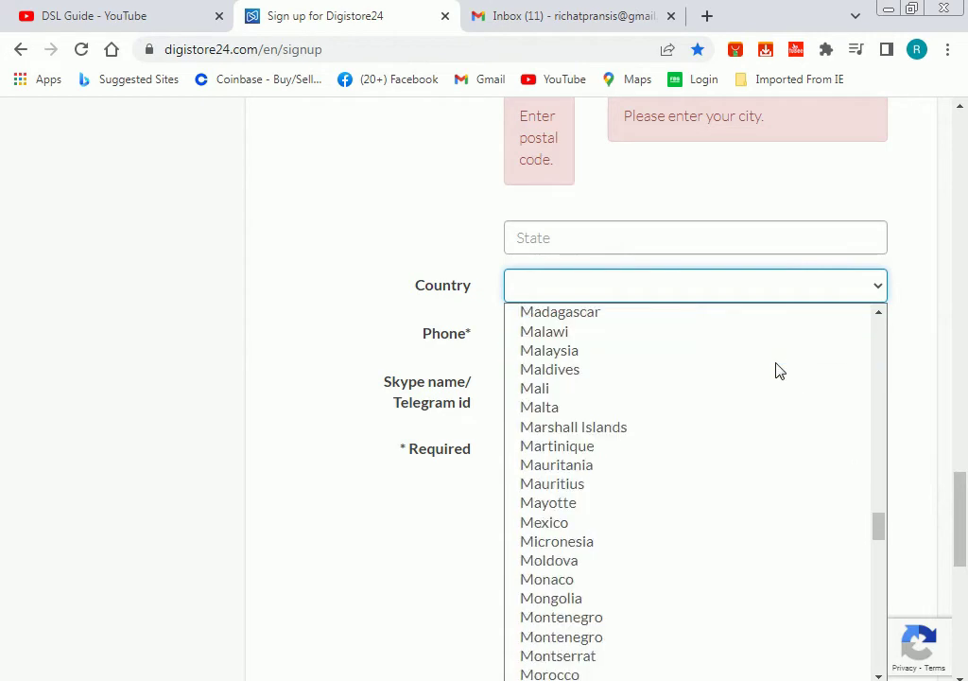
pyautogui.scroll(-15, 756, 363)
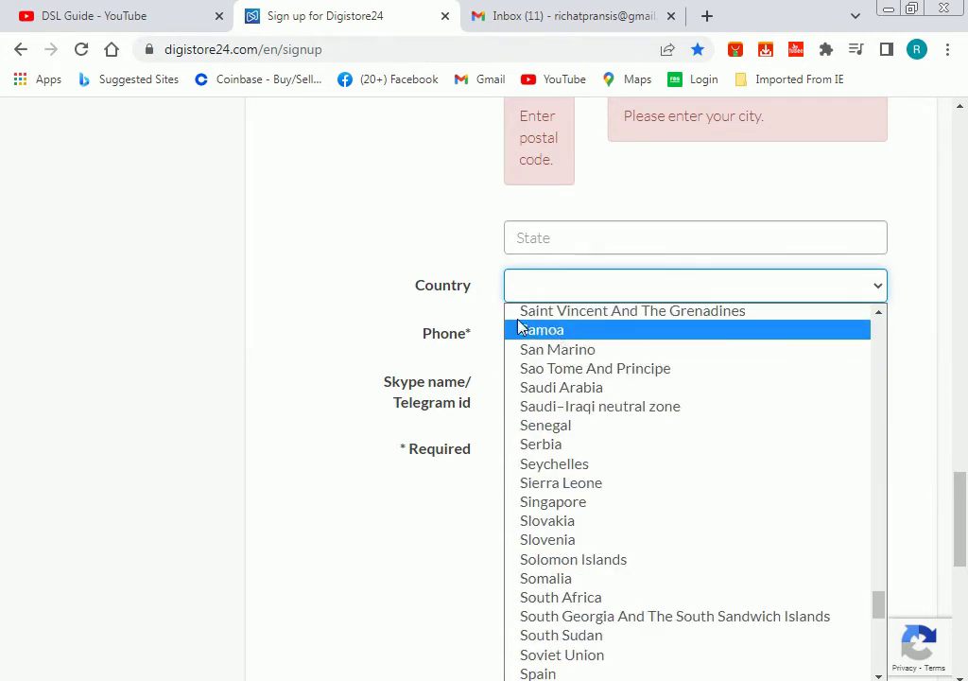
pyautogui.scroll(-2, 538, 270)
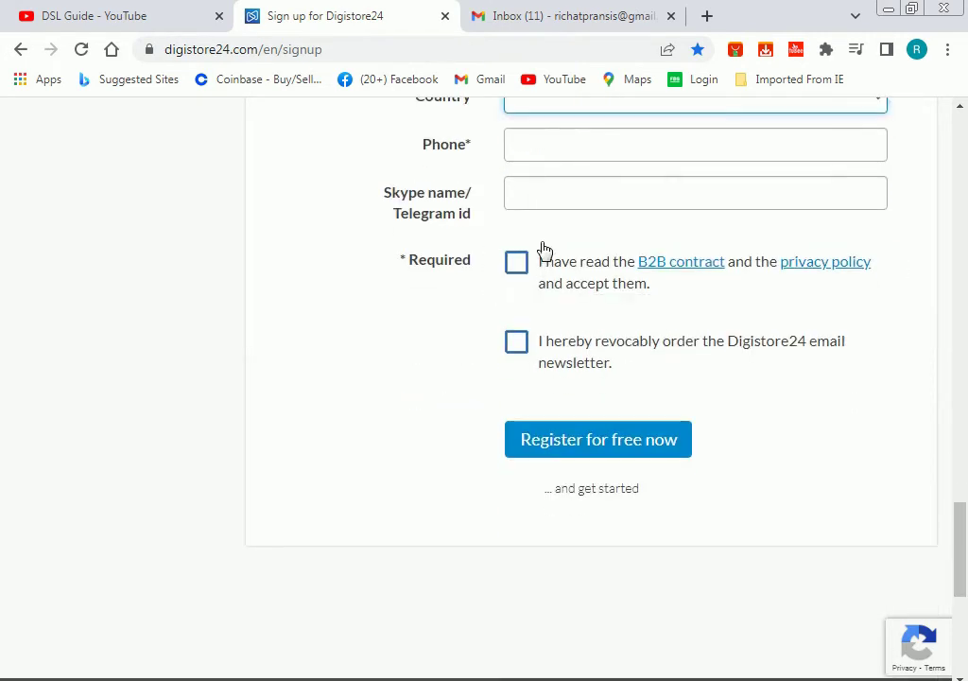
pyautogui.scroll(3, 544, 248)
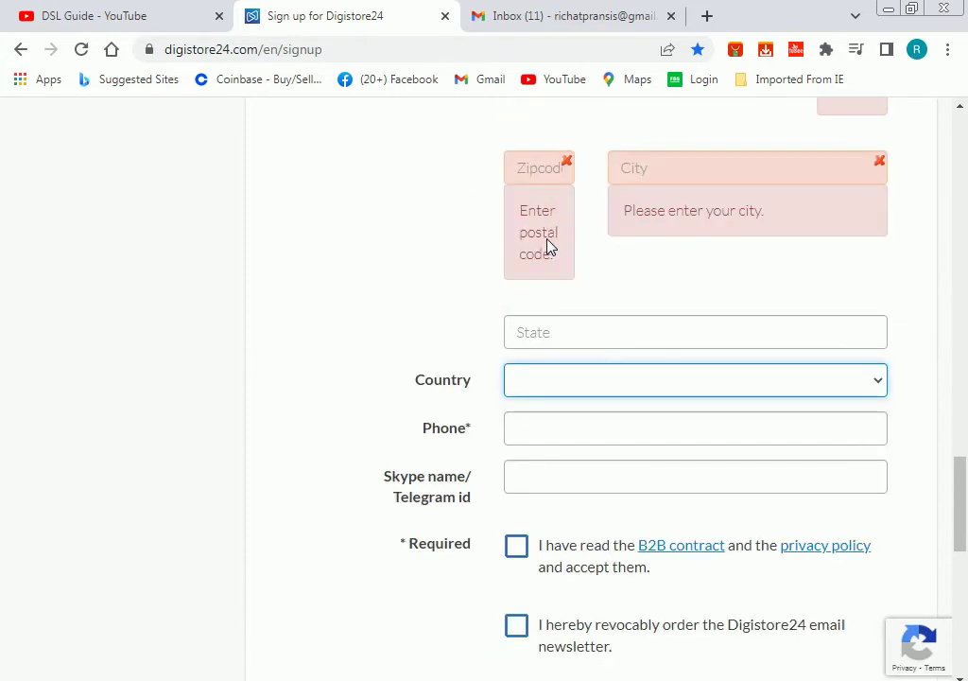
pyautogui.click(870, 382)
pyautogui.click(668, 86)
pyautogui.scroll(-2, 753, 287)
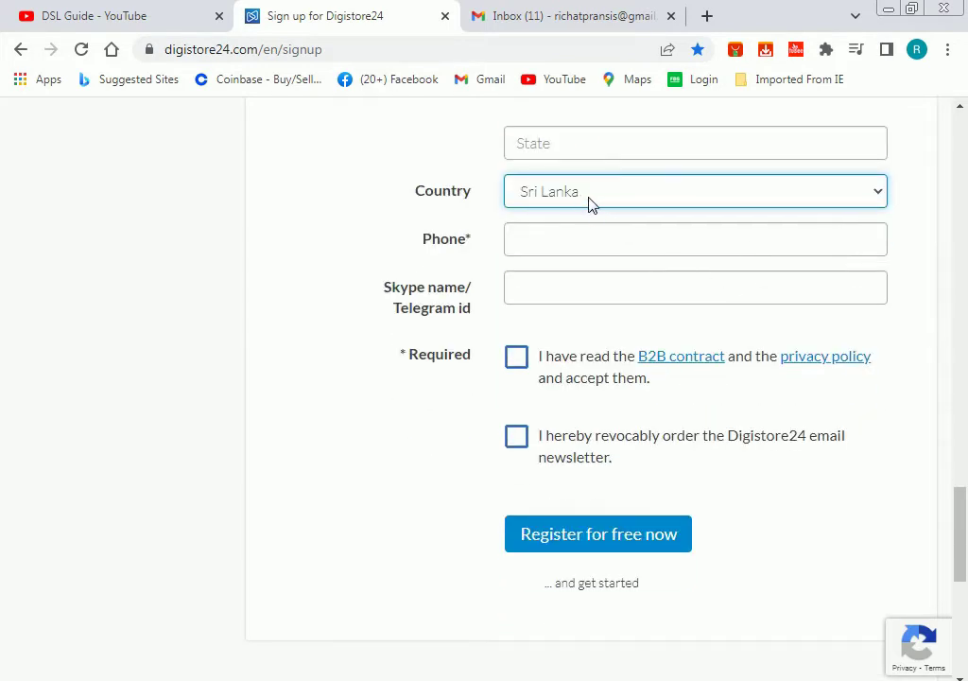
# Tick the B2B contract/privacy and newsletter boxes and submit, getting a missing phone number error
pyautogui.click(527, 240)
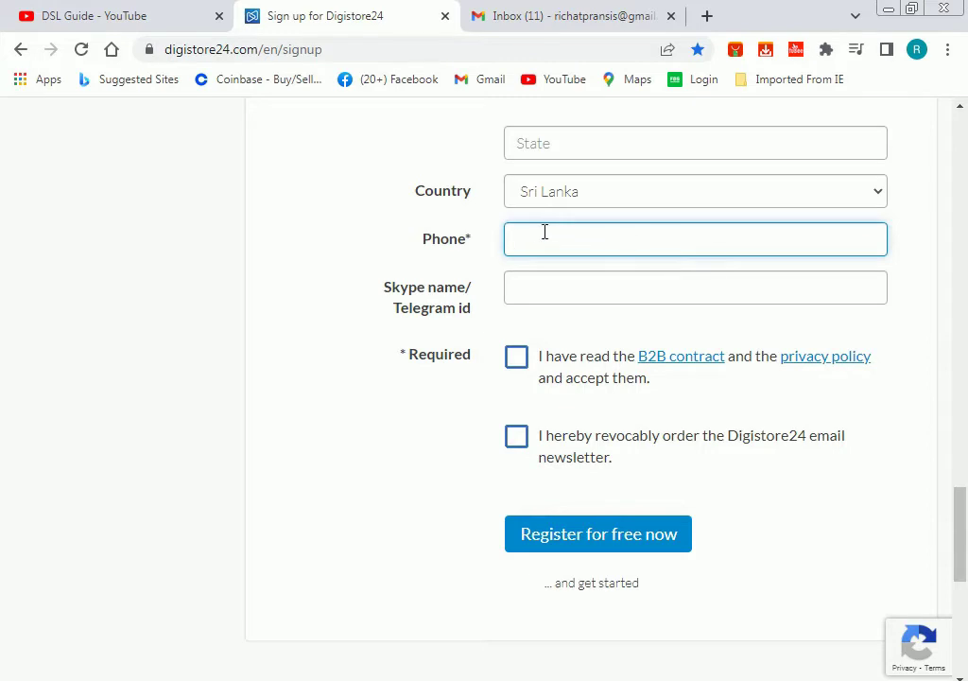
pyautogui.scroll(-1, 544, 233)
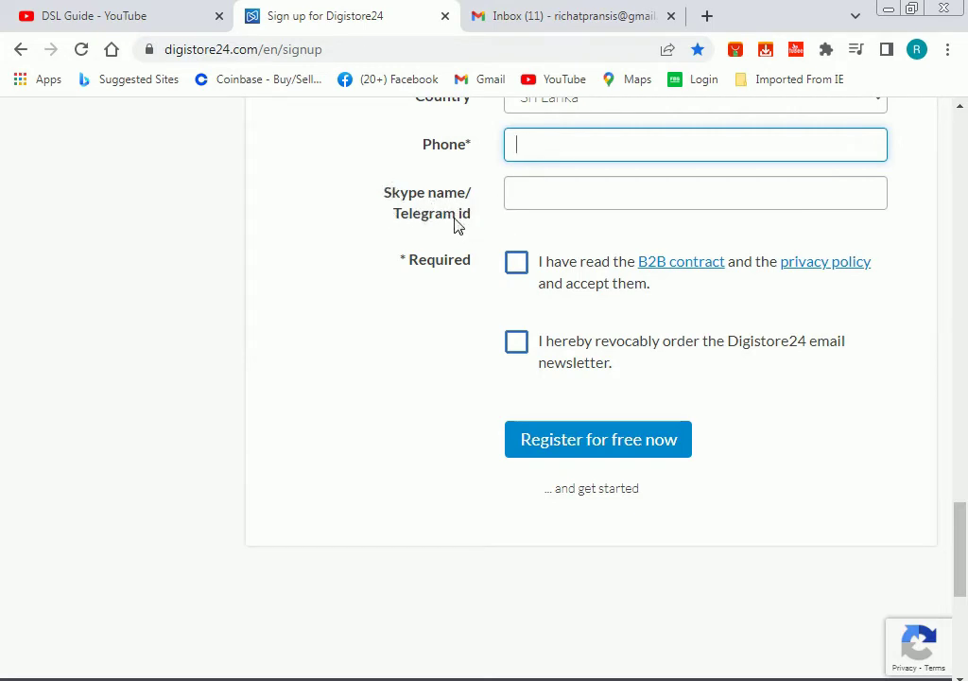
pyautogui.click(539, 195)
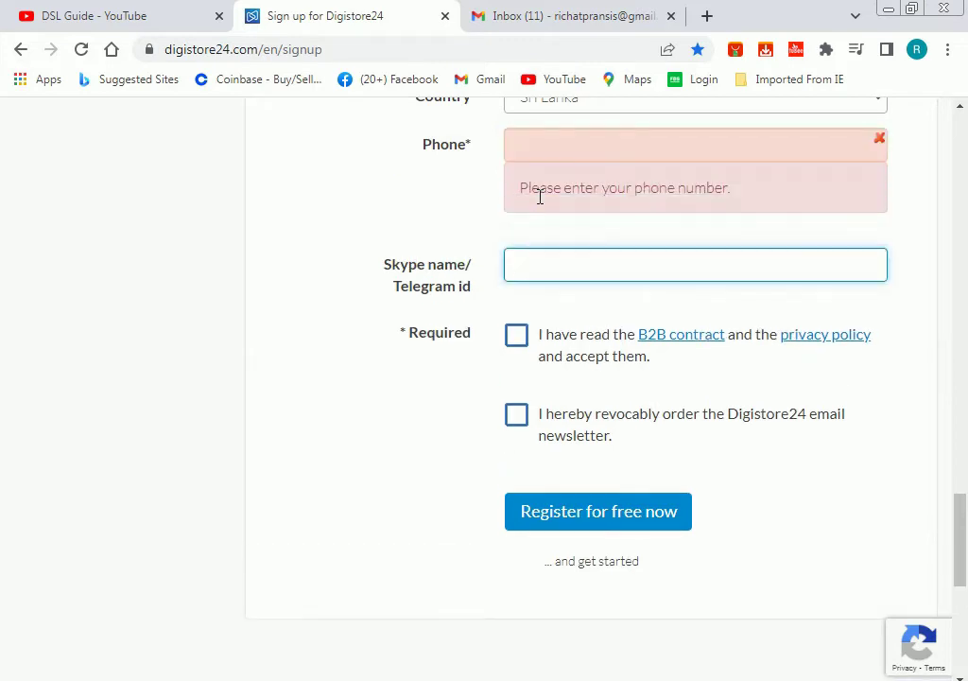
pyautogui.click(900, 365)
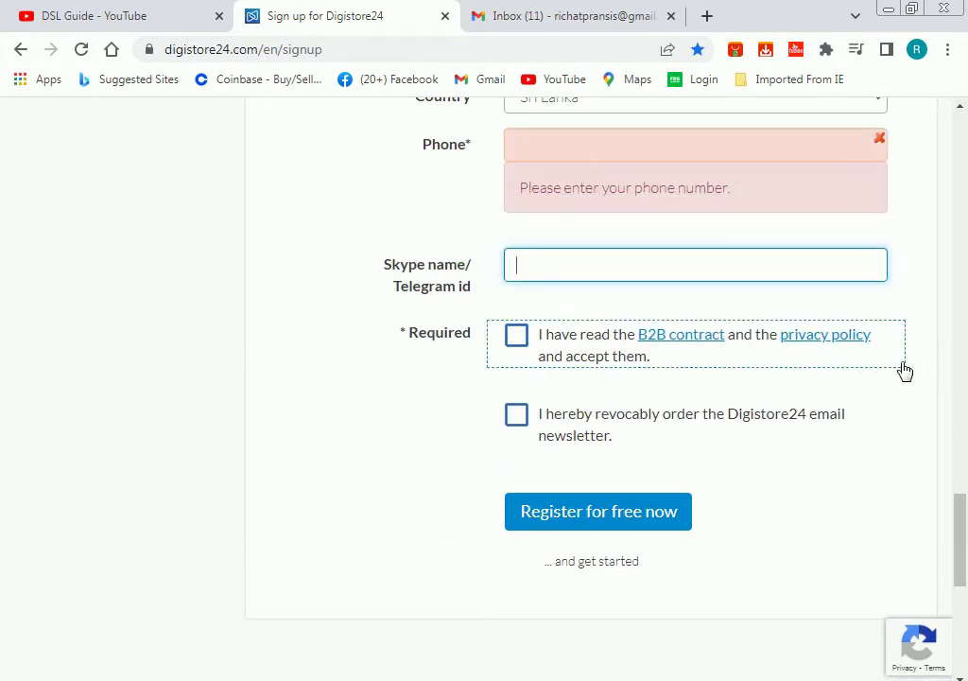
pyautogui.scroll(-2, 906, 368)
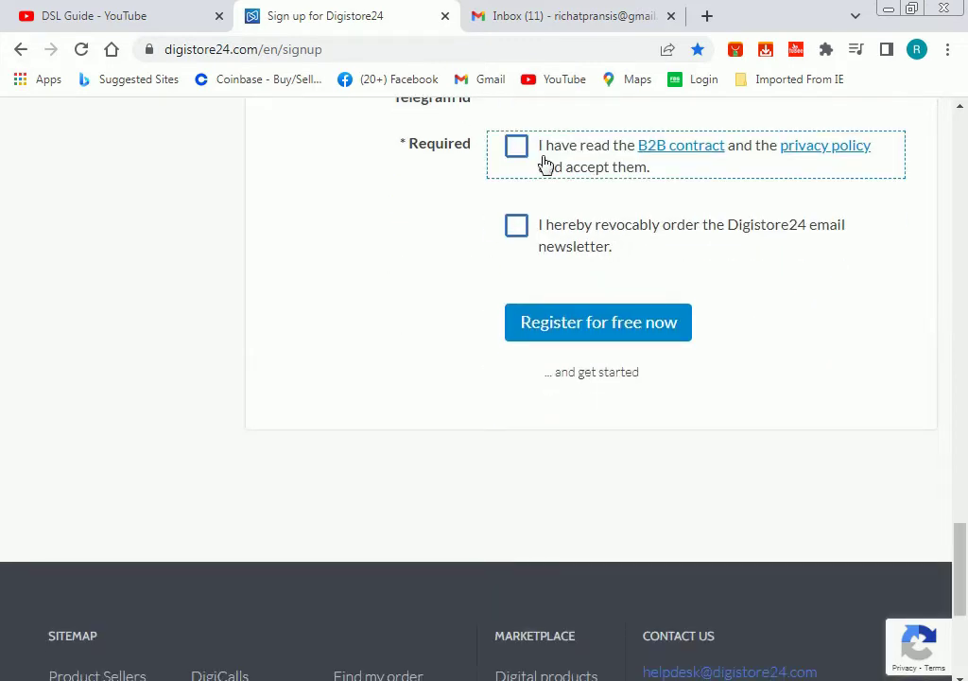
pyautogui.click(518, 151)
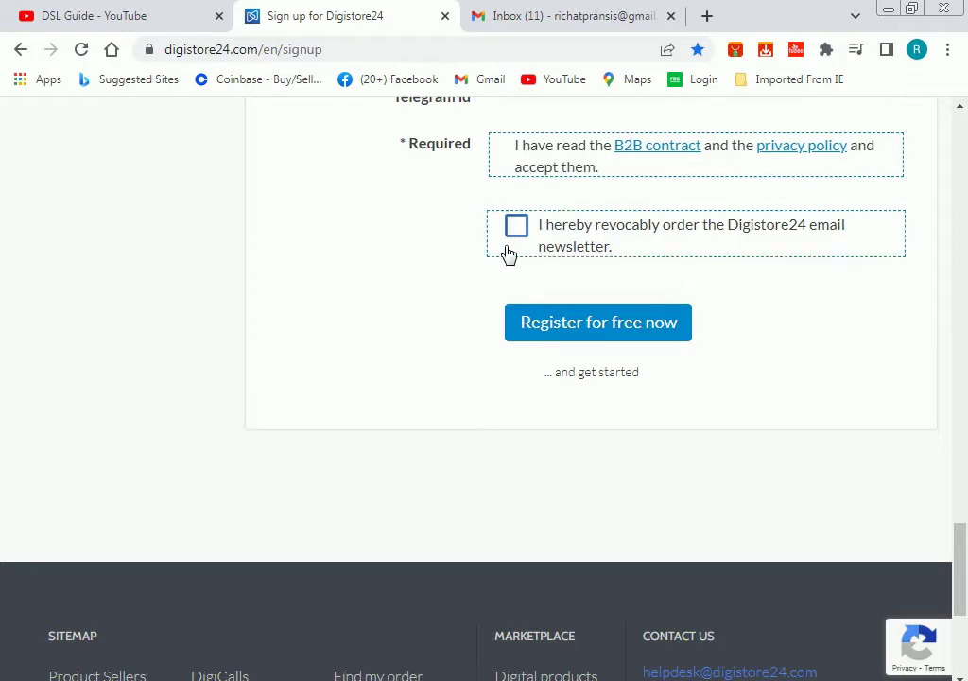
pyautogui.click(516, 225)
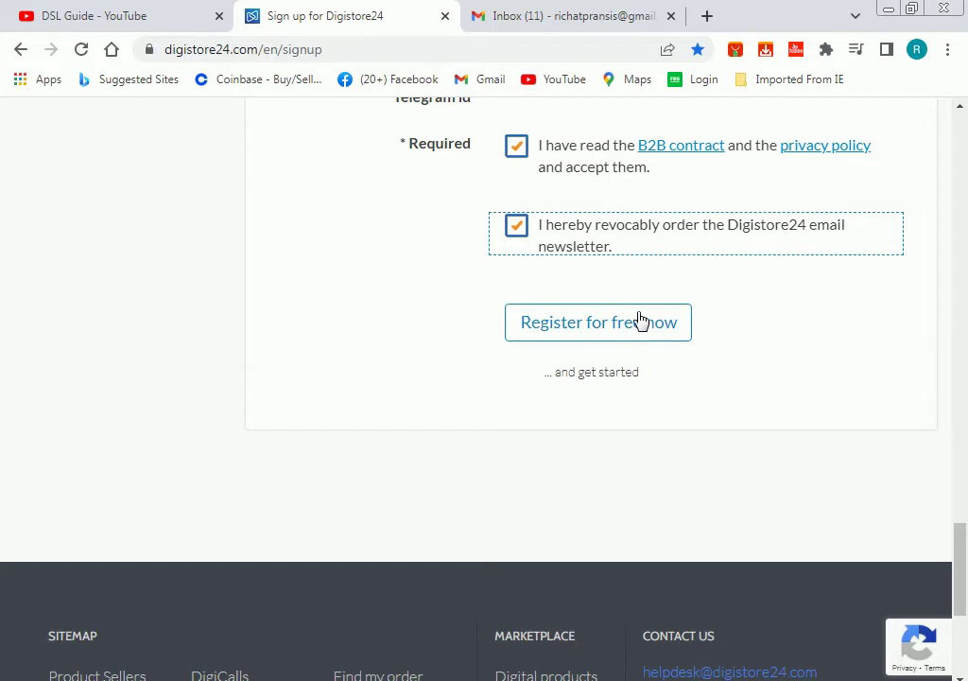
pyautogui.click(638, 316)
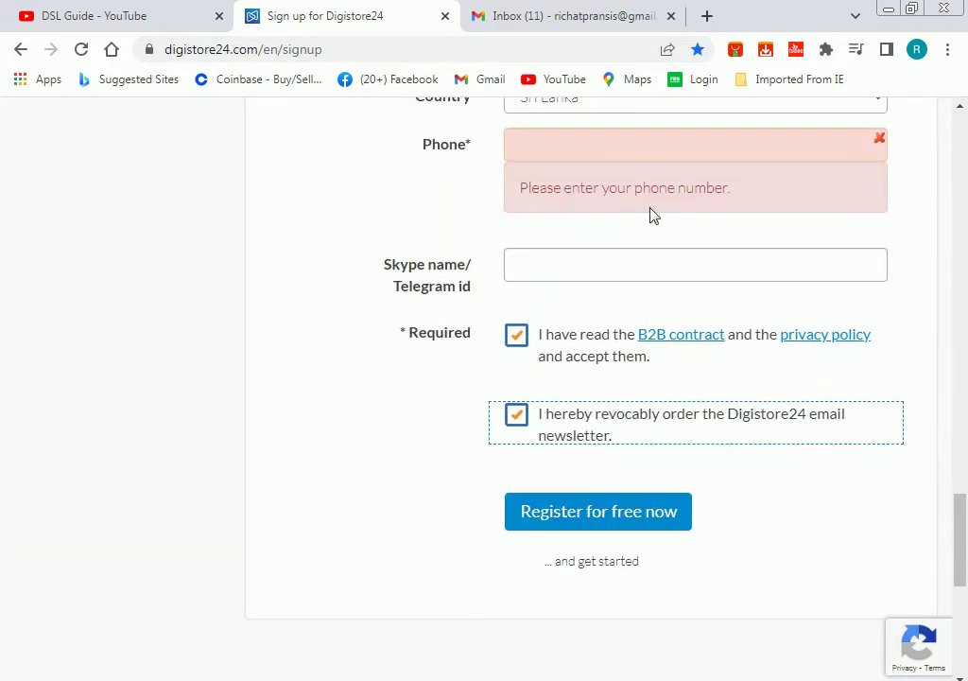
# In Gmail, open the Digistore24 Support confirmation email and follow its activation link
pyautogui.click(593, 25)
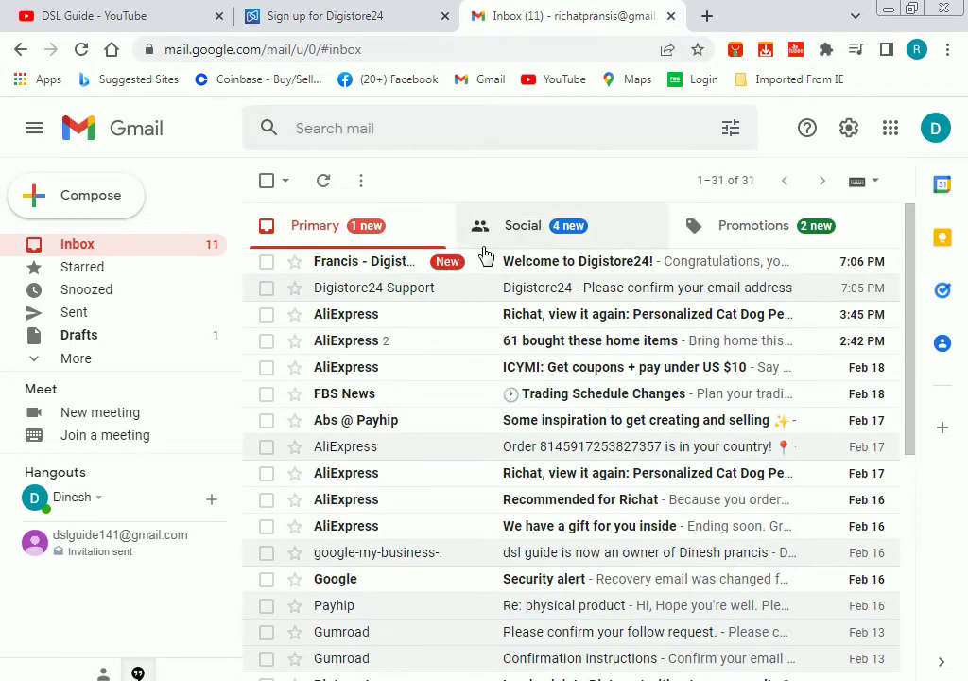
pyautogui.click(558, 293)
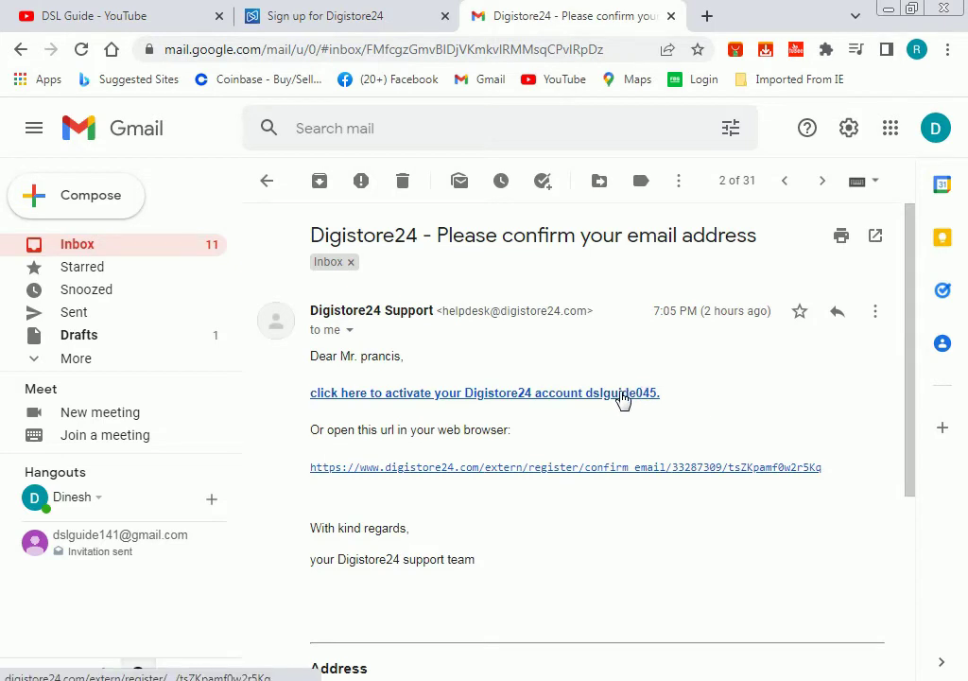
pyautogui.click(512, 404)
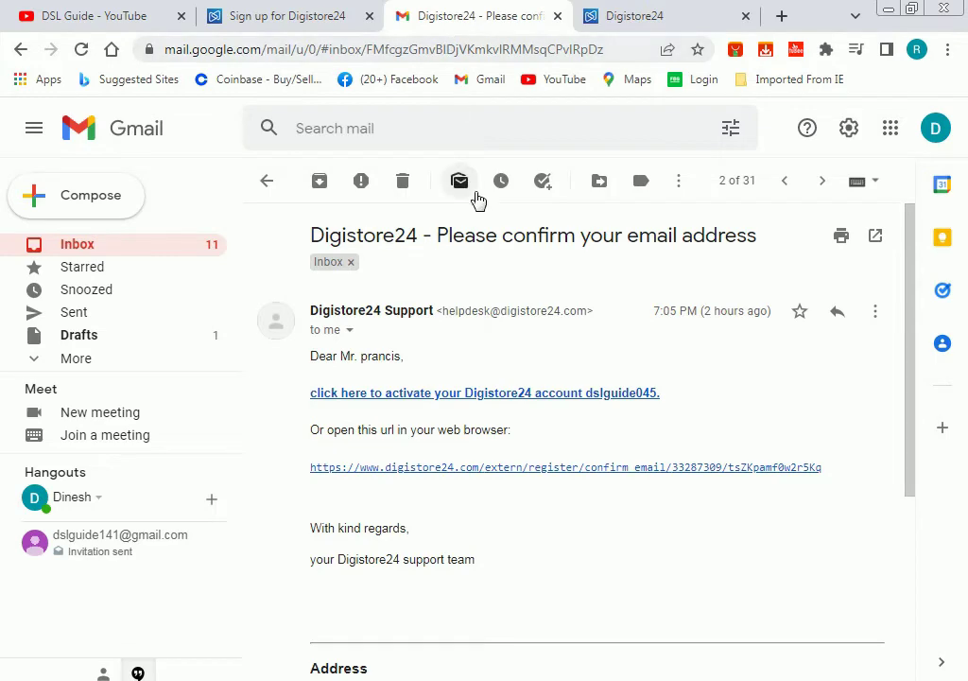
# Back on the signup tab, log in through the menu's LOGIN form to reach the affiliate dashboard
pyautogui.click(328, 21)
pyautogui.scroll(12, 424, 181)
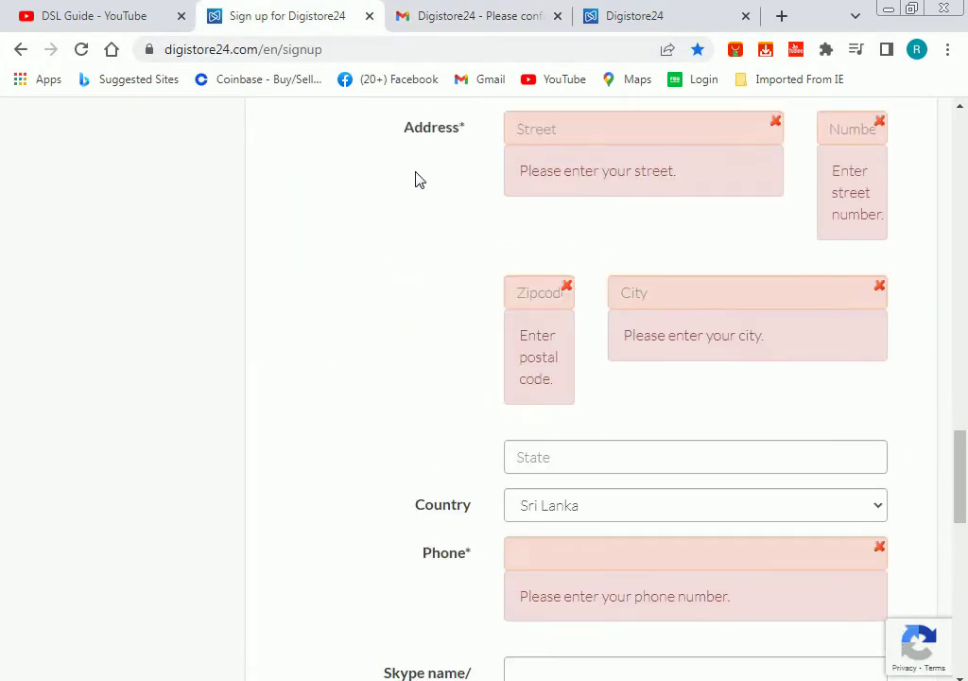
pyautogui.scroll(8, 415, 177)
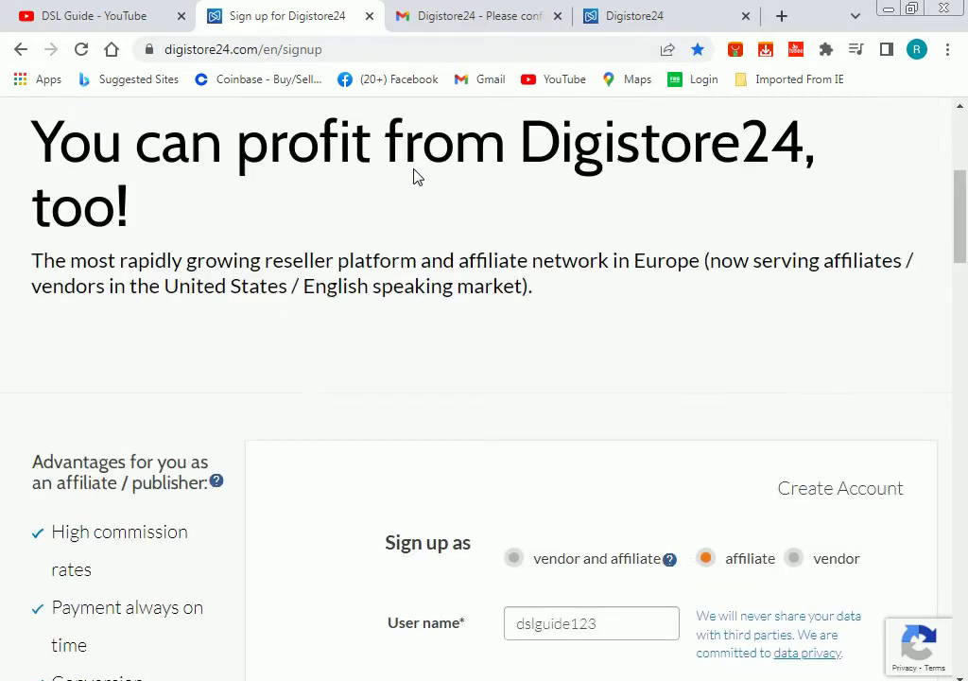
pyautogui.scroll(4, 742, 338)
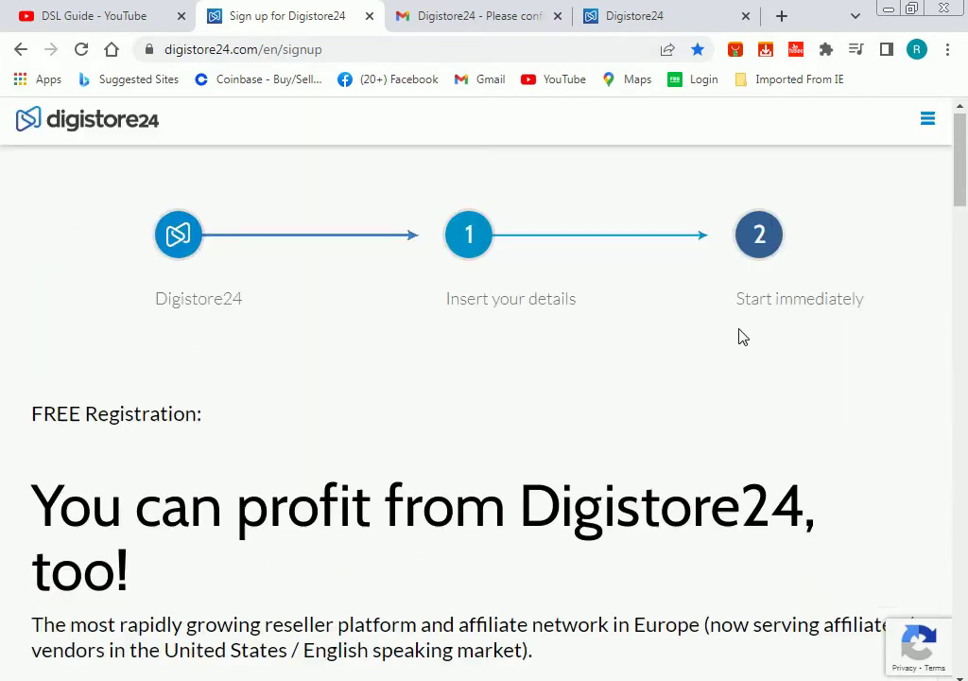
pyautogui.click(930, 120)
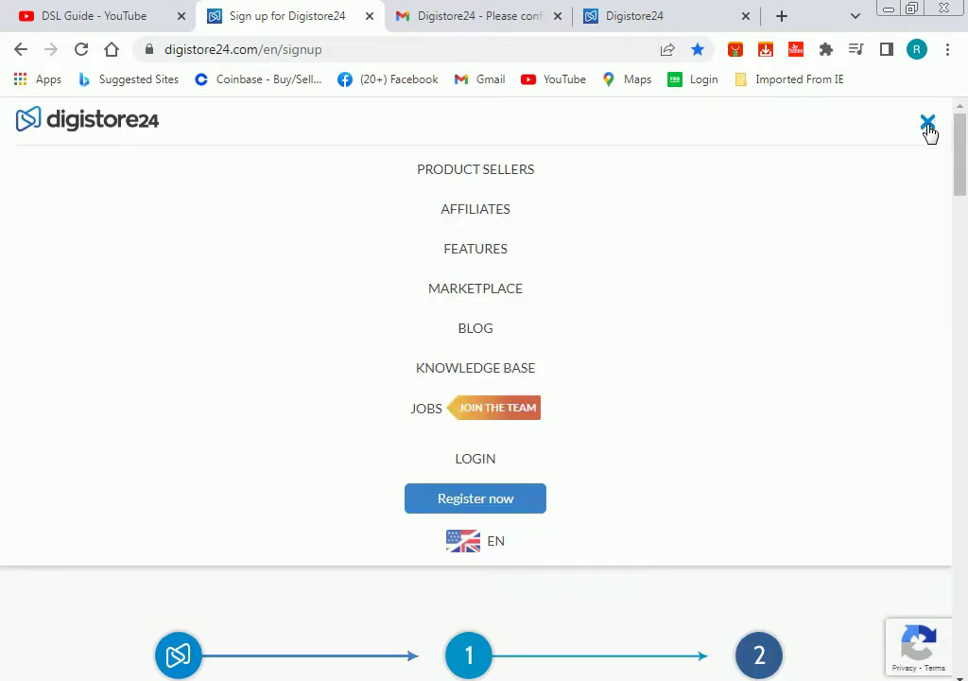
pyautogui.click(490, 459)
pyautogui.click(510, 458)
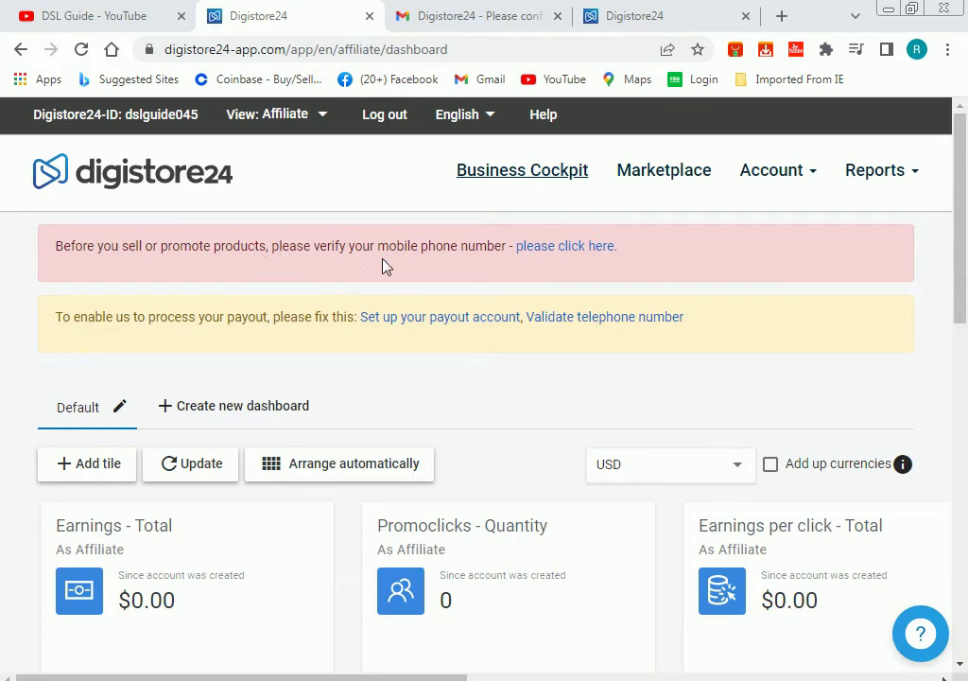
# Start phone verification, dismiss the fraud-prevention notice, and enter the mobile number to get a code
pyautogui.click(577, 251)
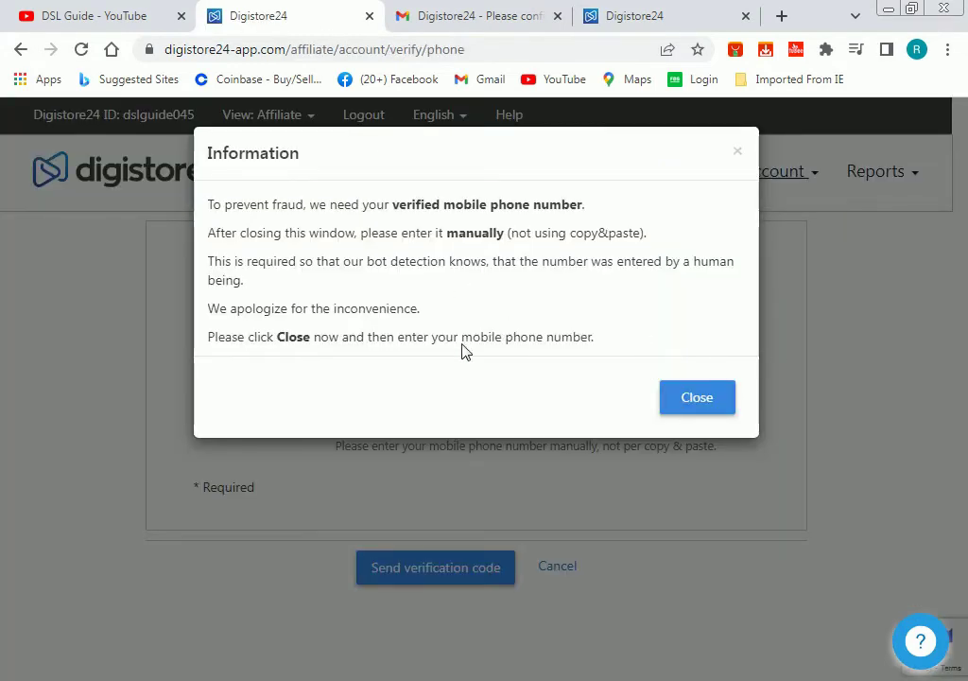
pyautogui.click(716, 415)
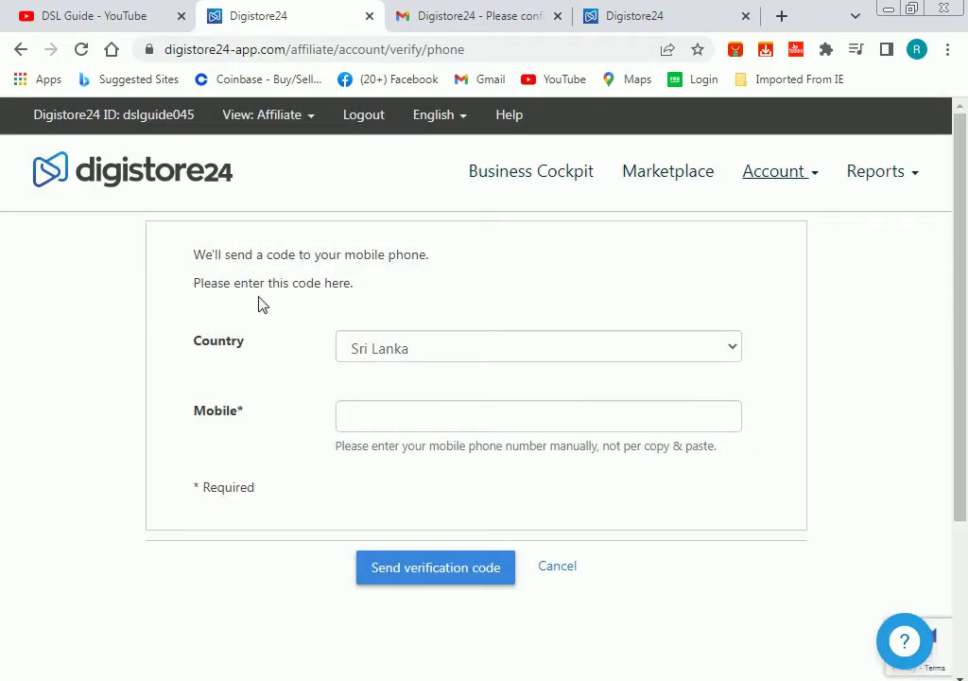
pyautogui.click(393, 413)
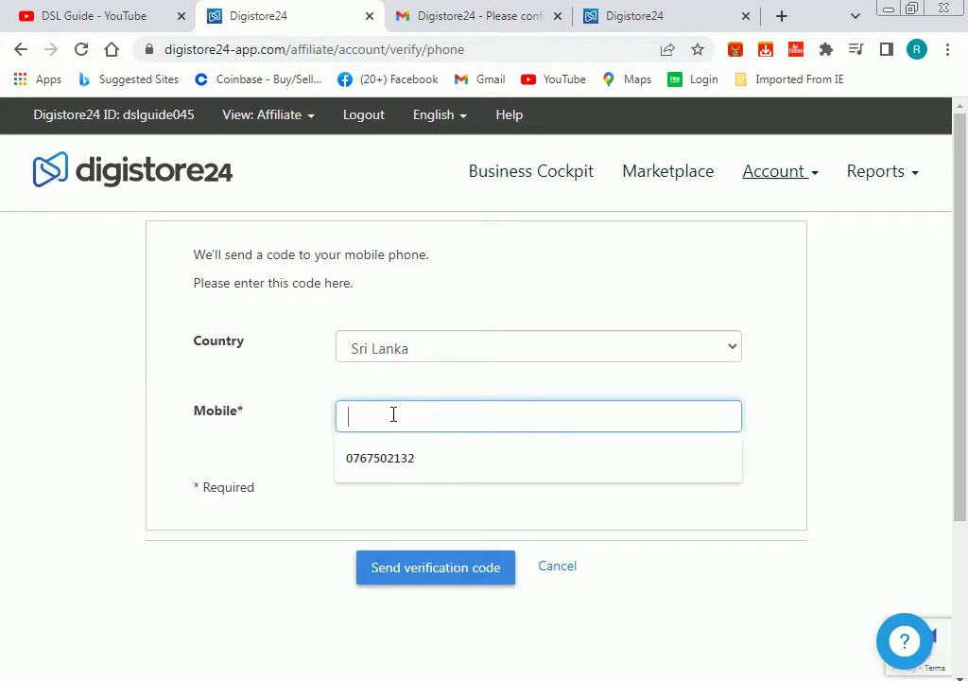
pyautogui.click(314, 420)
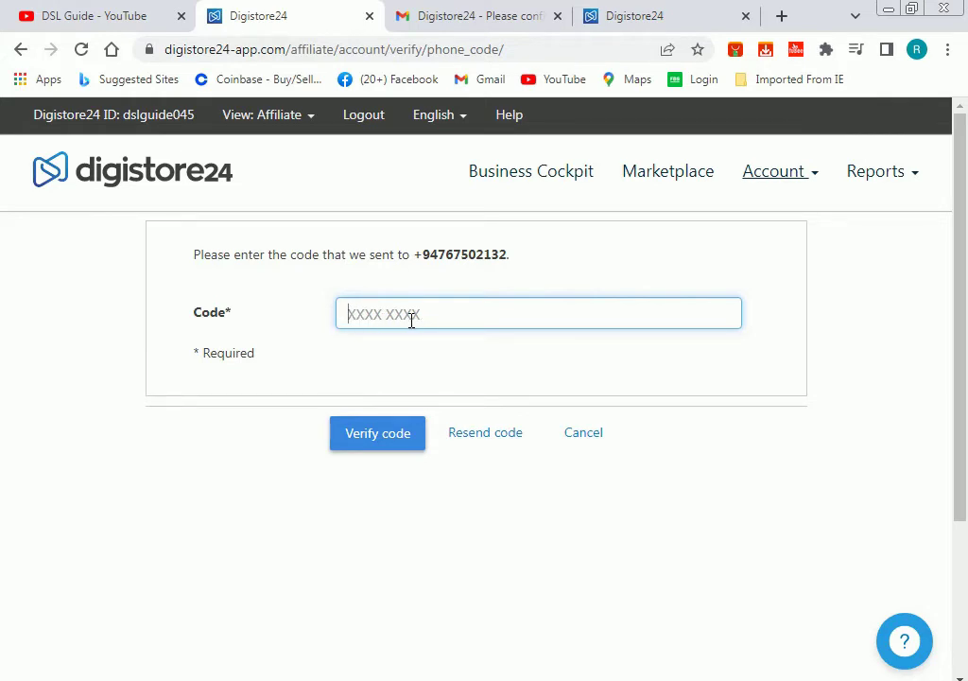
# Paste the texted verification code and submit it to verify the mobile number
pyautogui.press('Return')
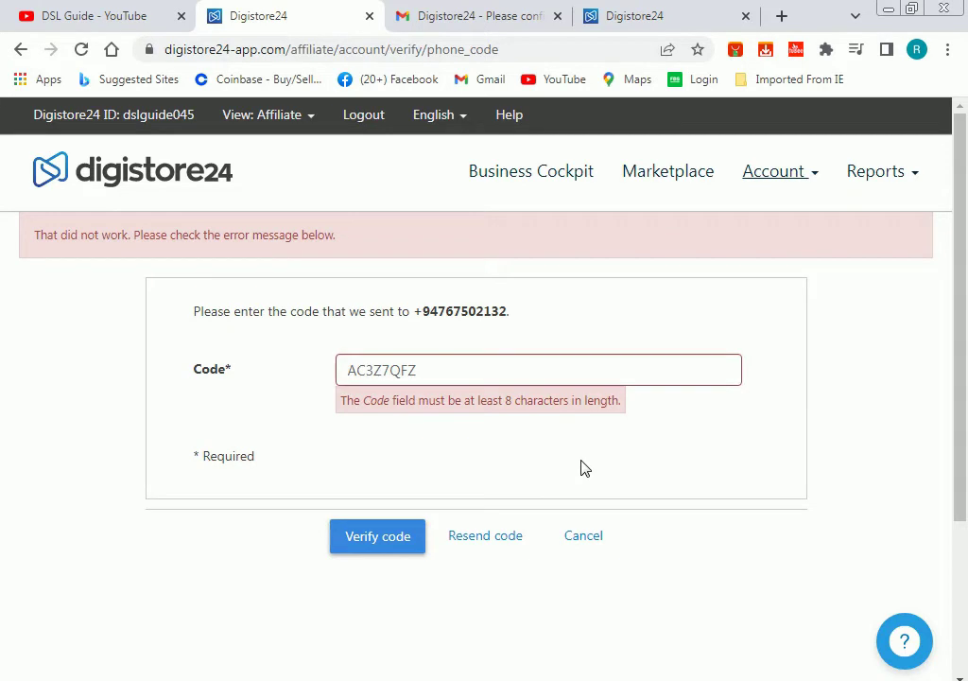
pyautogui.scroll(-1, 417, 456)
pyautogui.click(392, 451)
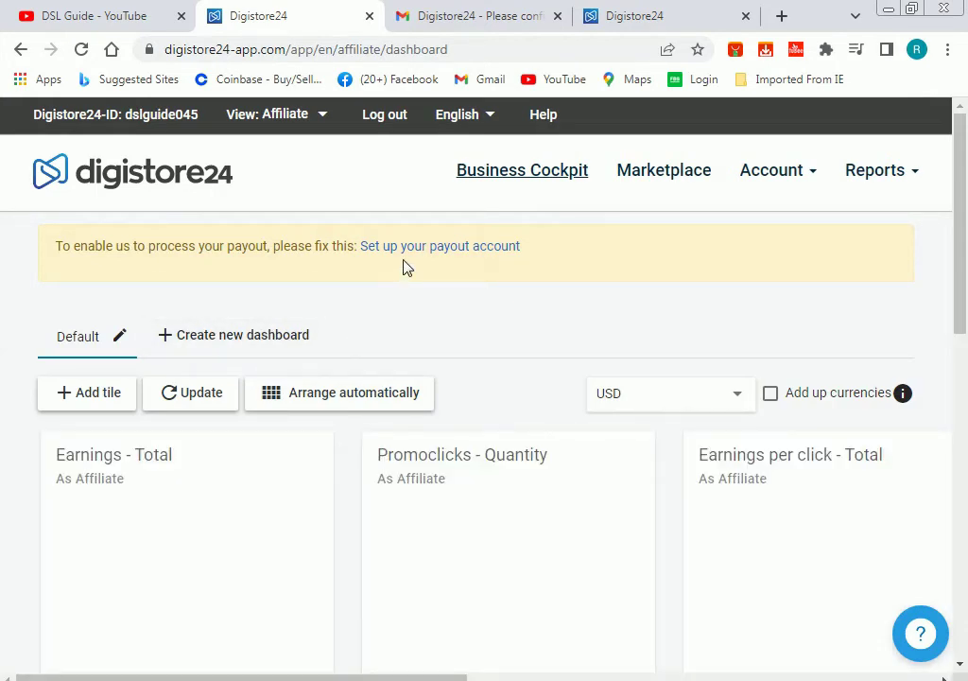
# Keep payouts on the 7th, 14th, 21st and 28th and adjust the payout threshold
pyautogui.click(451, 248)
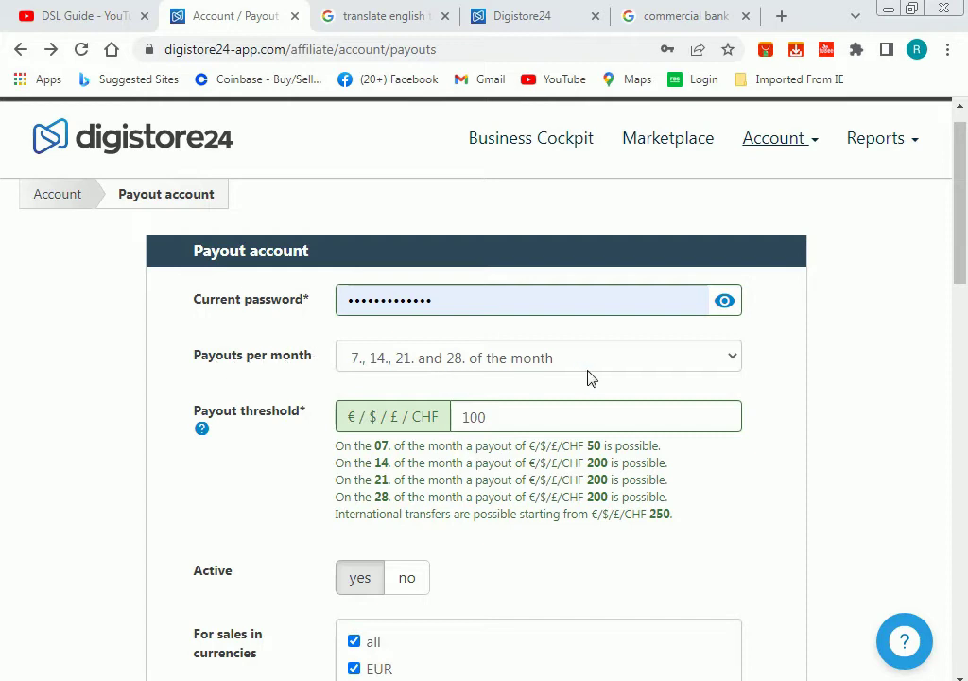
pyautogui.click(730, 360)
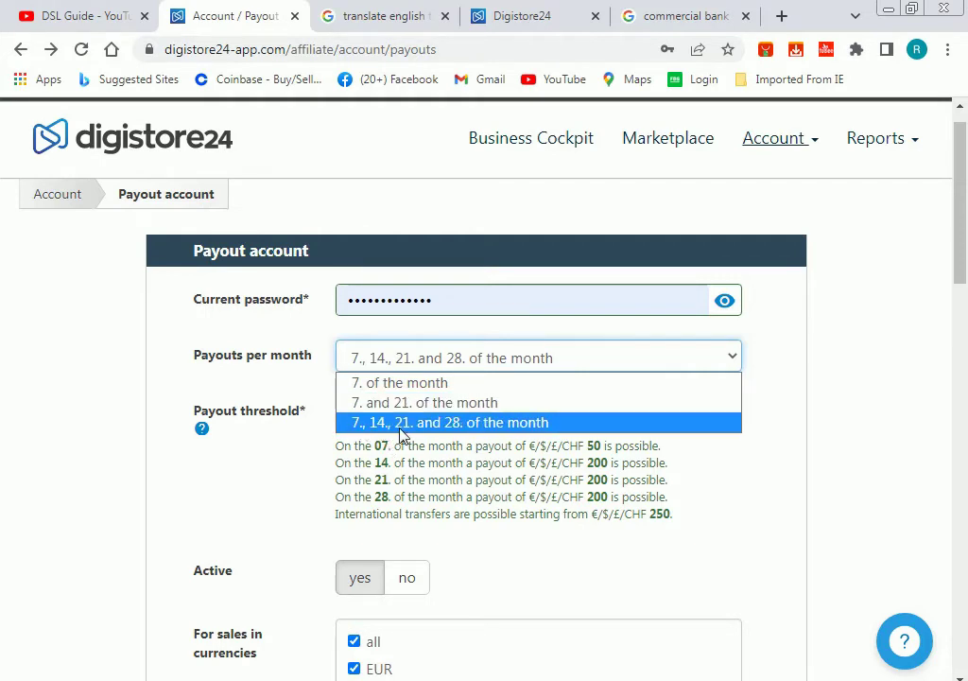
pyautogui.click(548, 425)
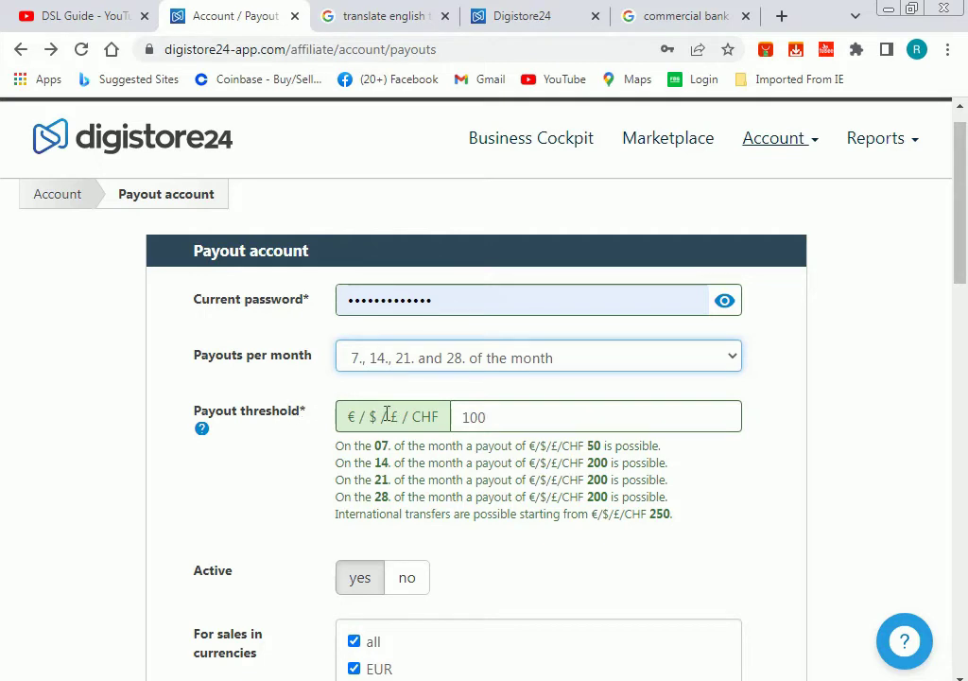
pyautogui.click(507, 423)
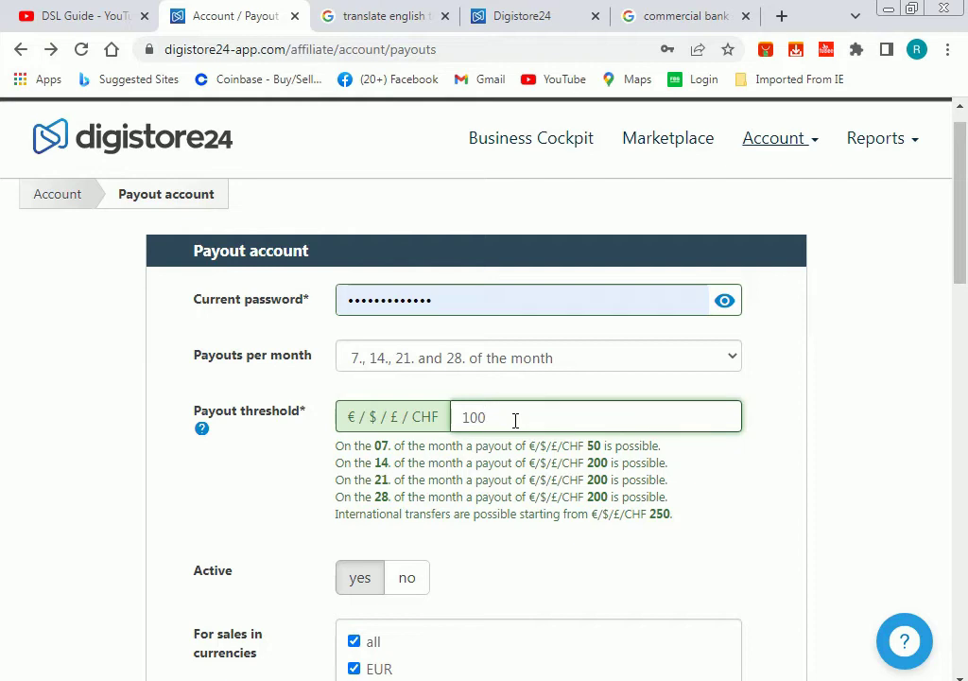
pyautogui.scroll(-1, 515, 420)
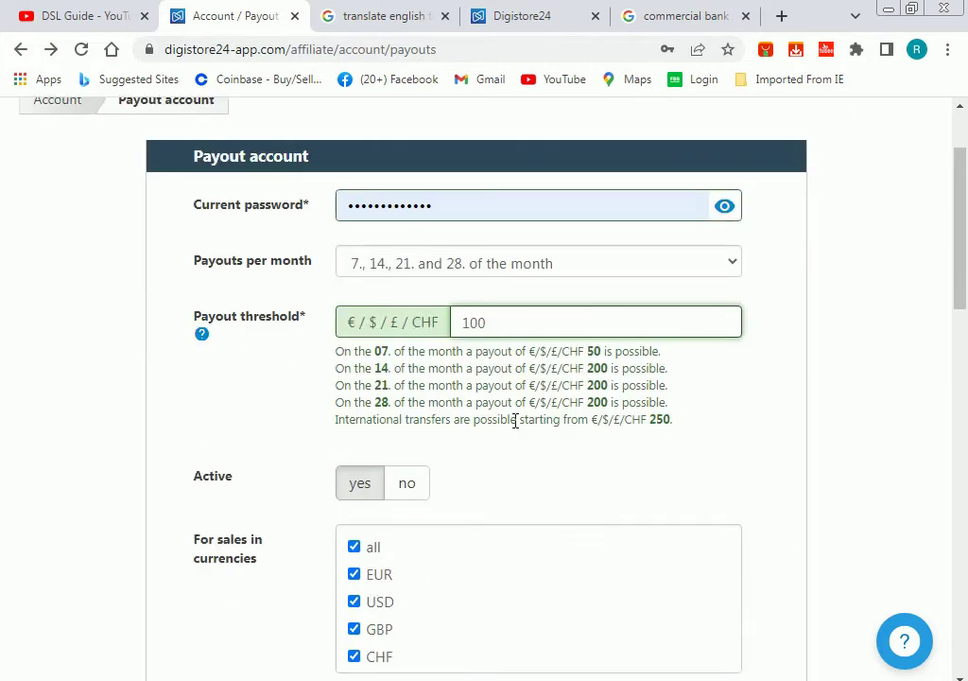
pyautogui.scroll(-3, 499, 359)
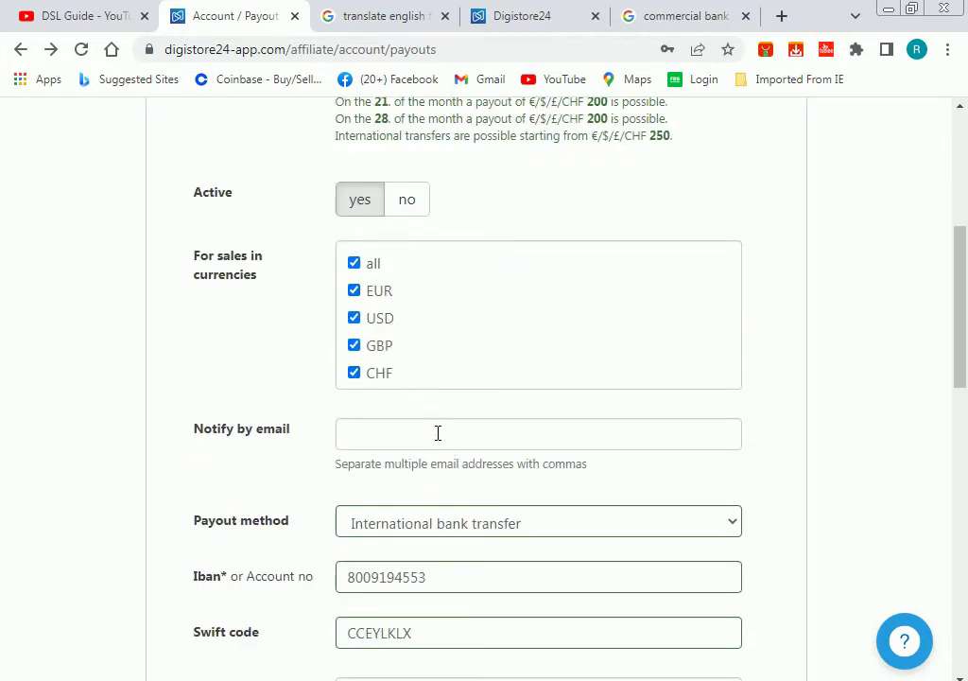
pyautogui.scroll(-2, 438, 433)
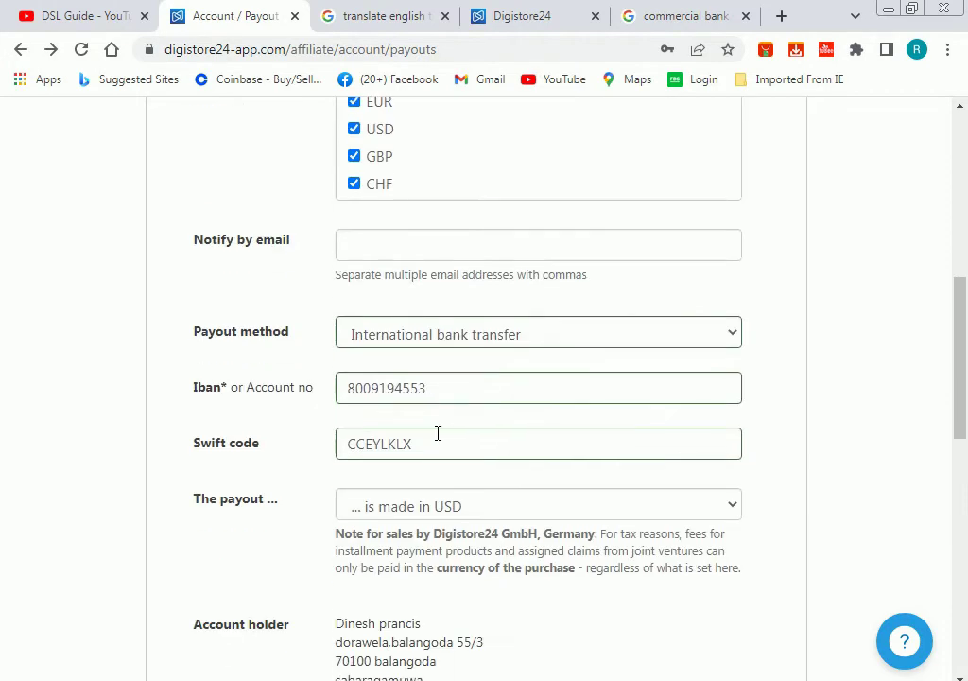
pyautogui.click(360, 247)
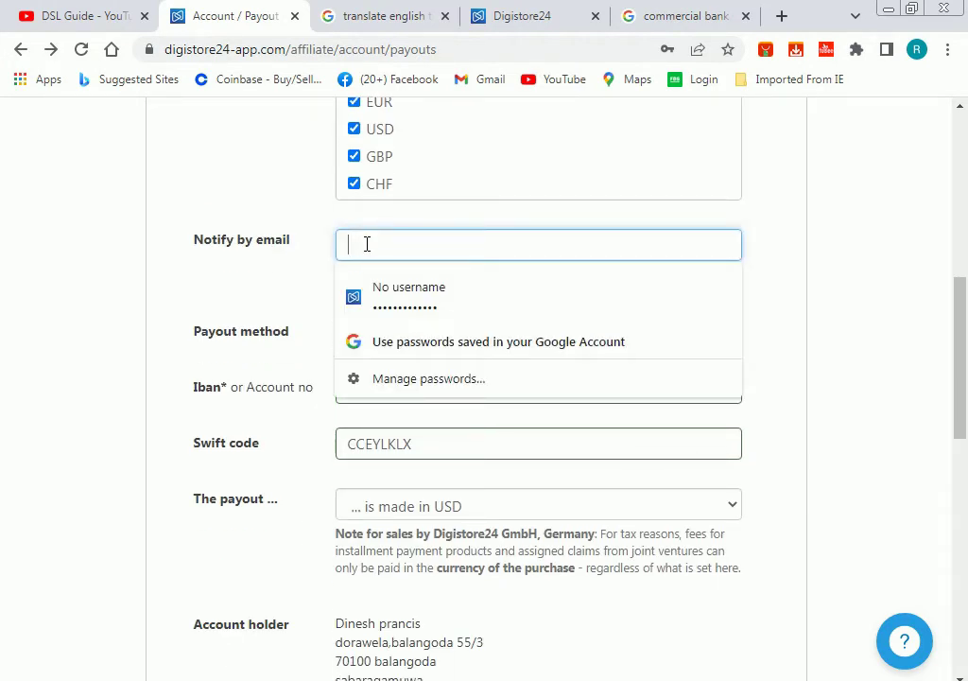
pyautogui.click(312, 205)
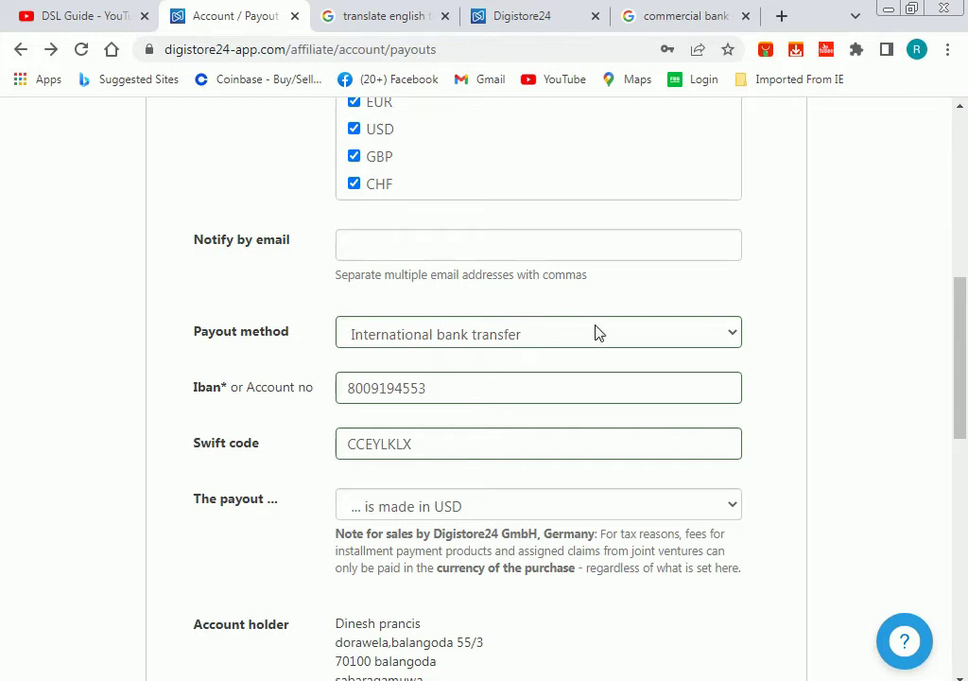
# Keep International bank transfer as payout method with the bank account number entered
pyautogui.click(724, 334)
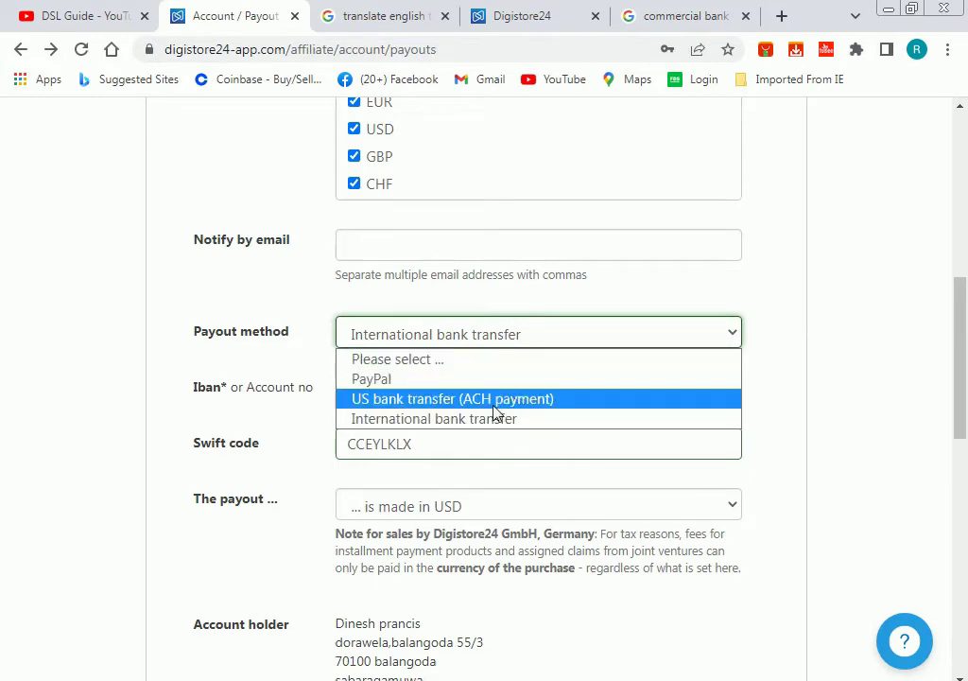
pyautogui.click(871, 387)
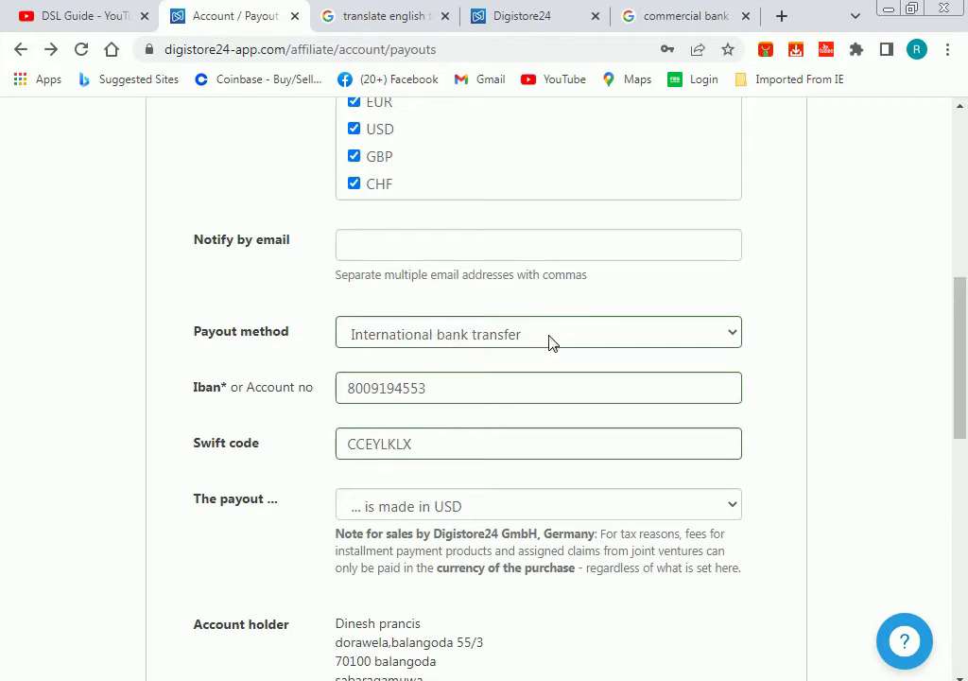
pyautogui.scroll(-1, 553, 343)
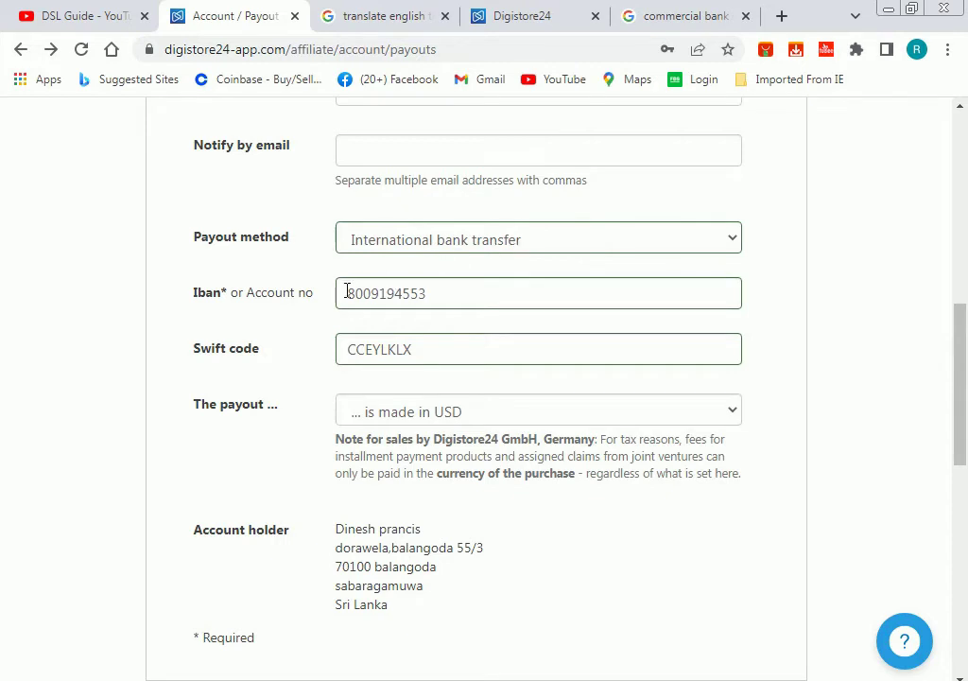
pyautogui.moveTo(347, 291); pyautogui.dragTo(428, 292)
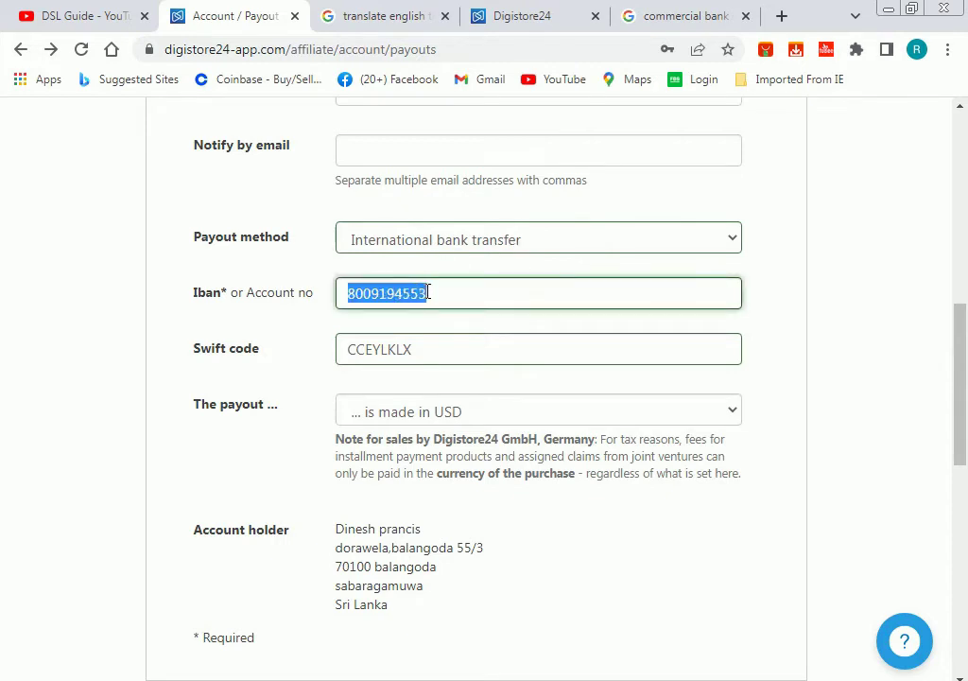
pyautogui.click(416, 349)
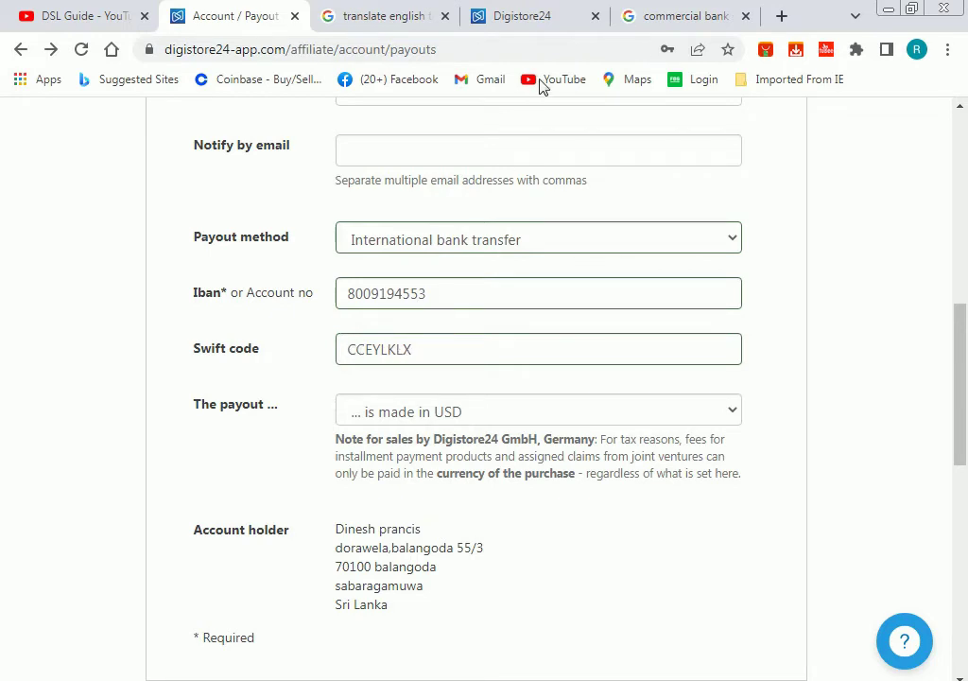
pyautogui.click(687, 18)
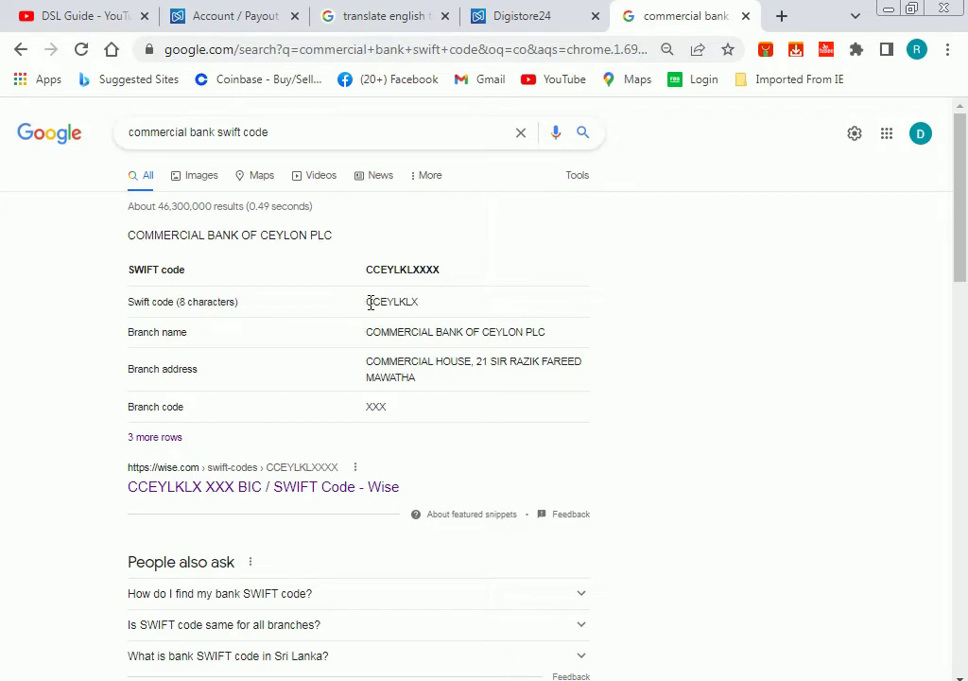
pyautogui.moveTo(367, 302); pyautogui.dragTo(430, 312)
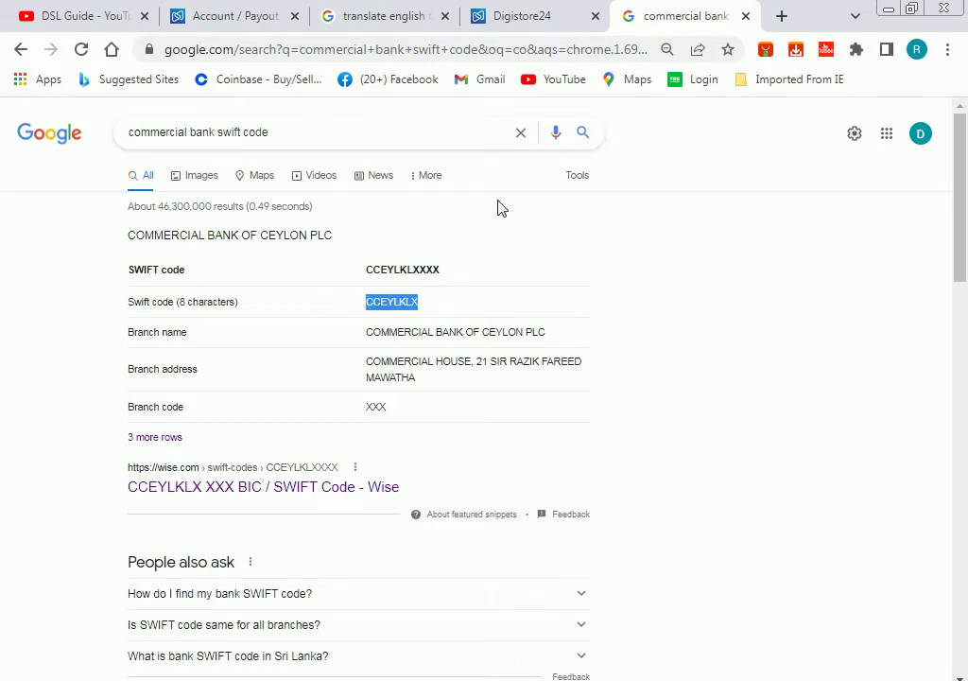
pyautogui.click(227, 20)
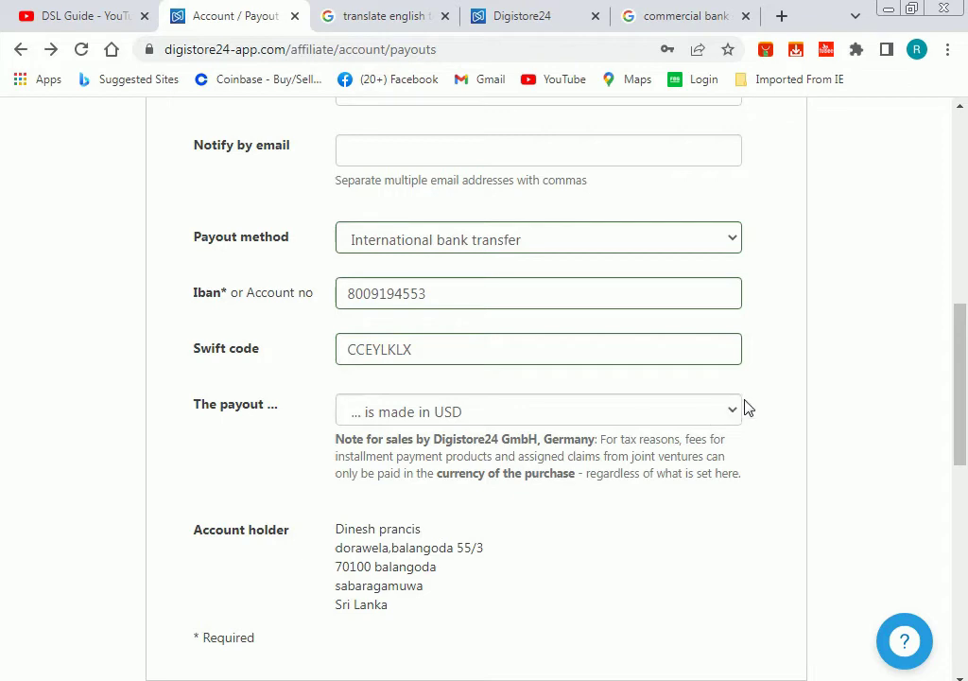
# Set payouts to be made in the account's currency (USD)
pyautogui.click(734, 411)
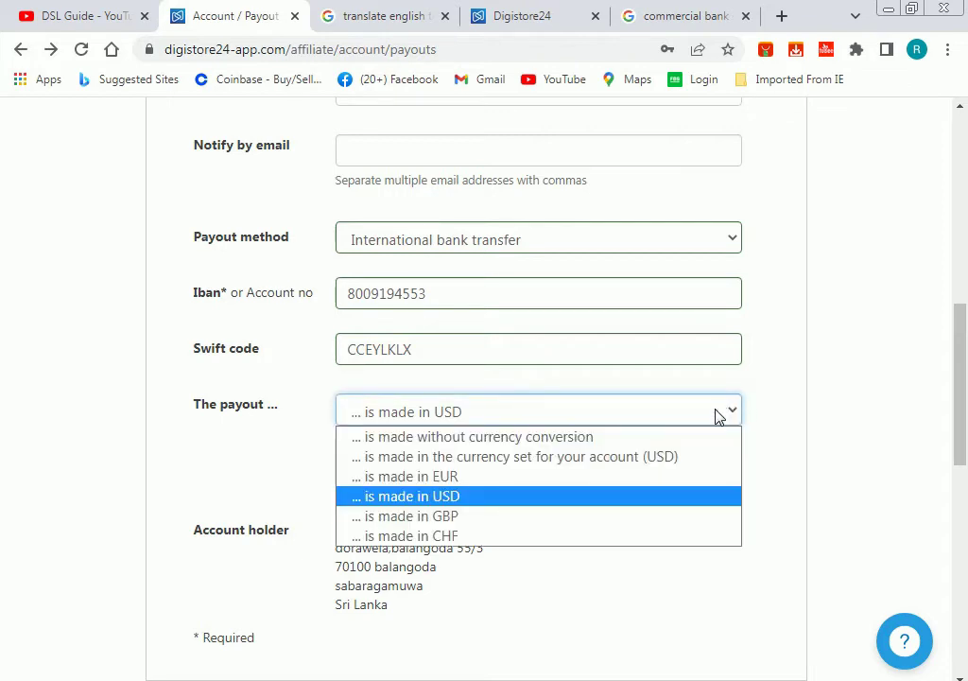
pyautogui.click(530, 456)
pyautogui.click(561, 412)
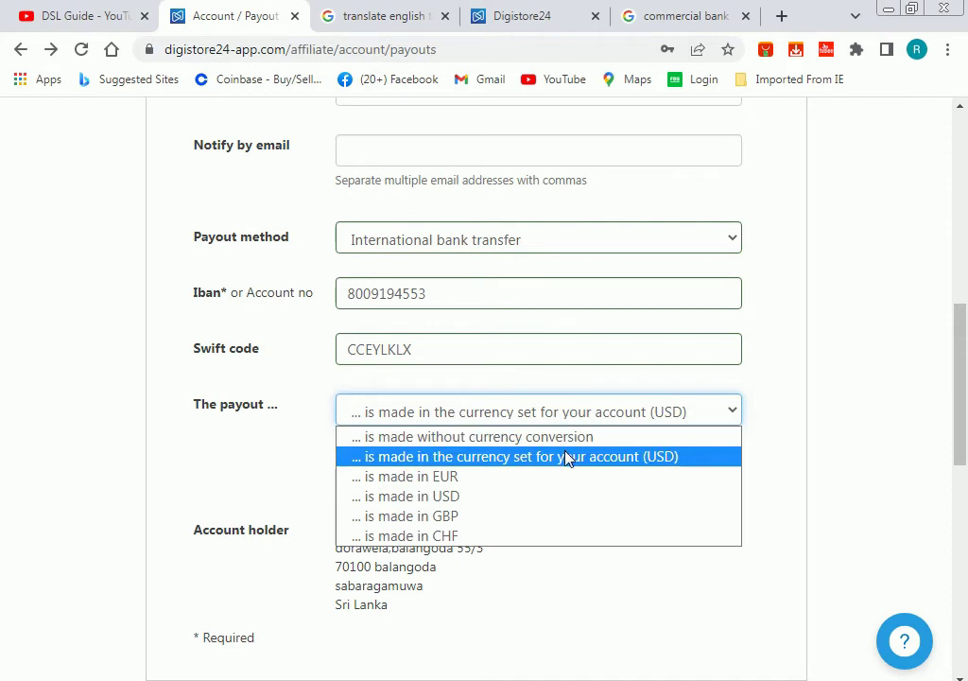
pyautogui.click(567, 456)
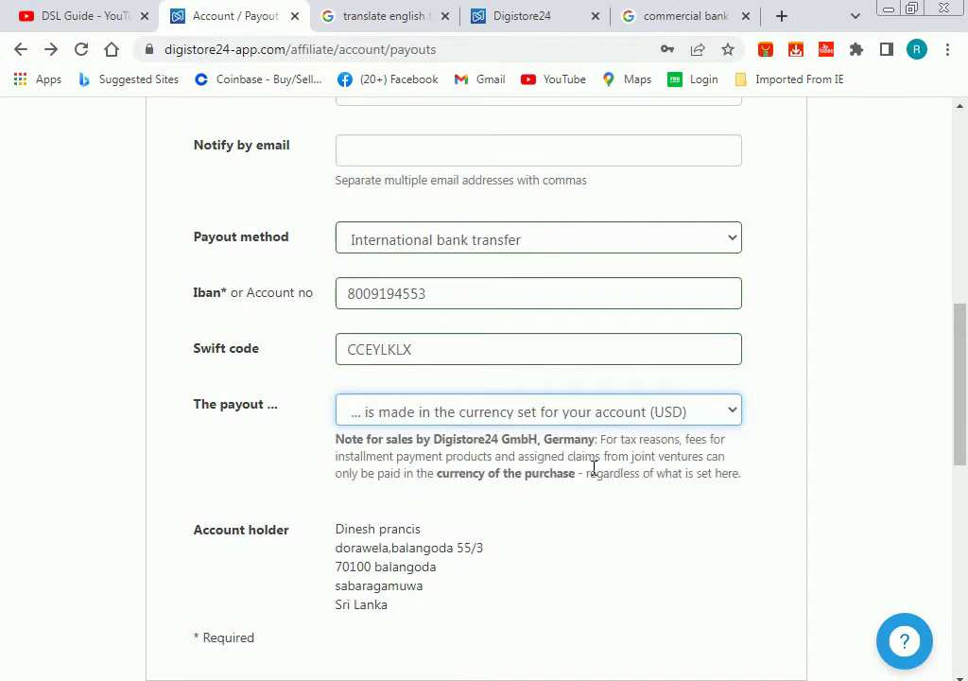
pyautogui.scroll(-2, 594, 467)
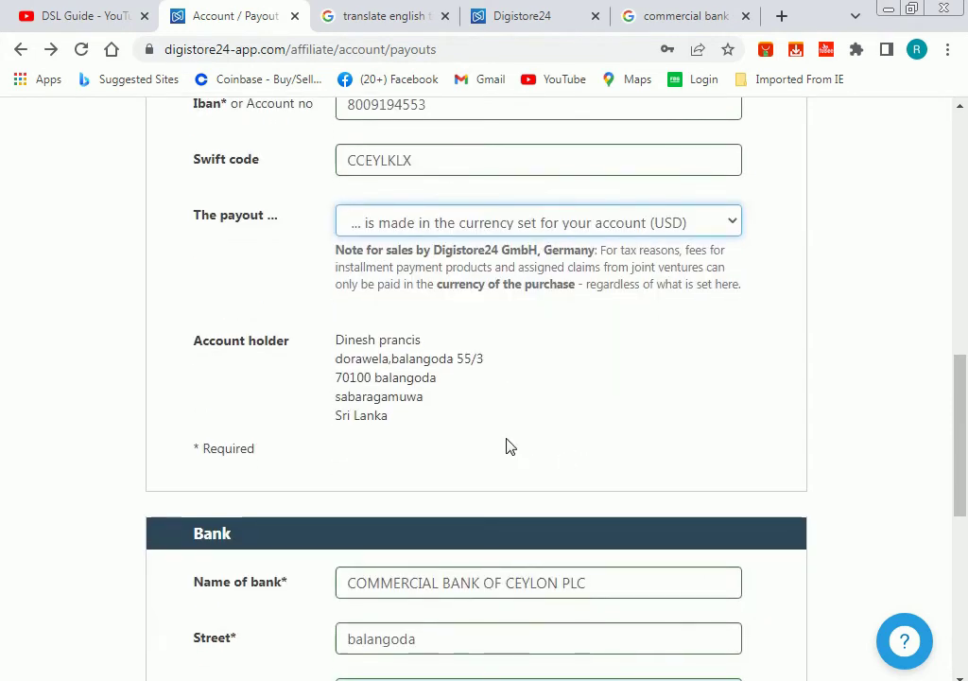
pyautogui.scroll(-1, 508, 446)
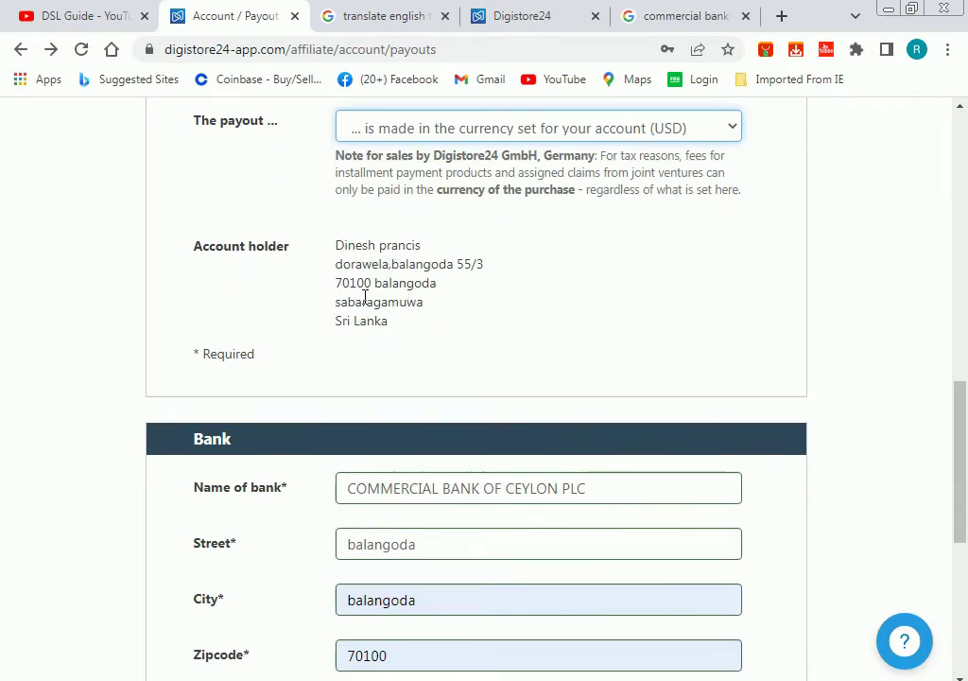
pyautogui.scroll(-2, 365, 296)
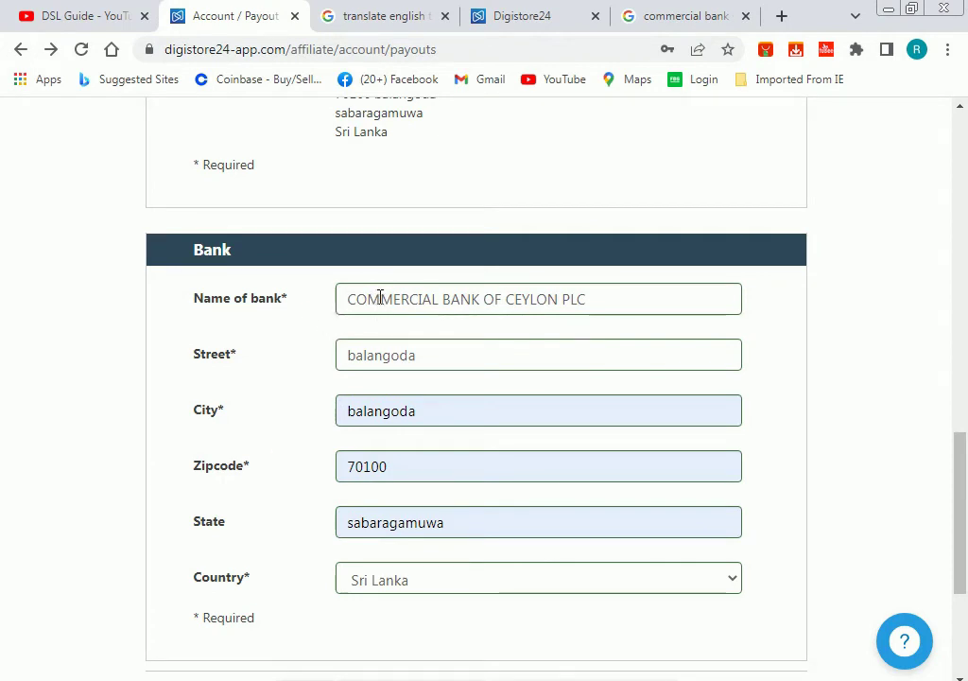
# Fill the bank's name, street and city using the saved autofill address
pyautogui.moveTo(385, 297); pyautogui.dragTo(557, 309)
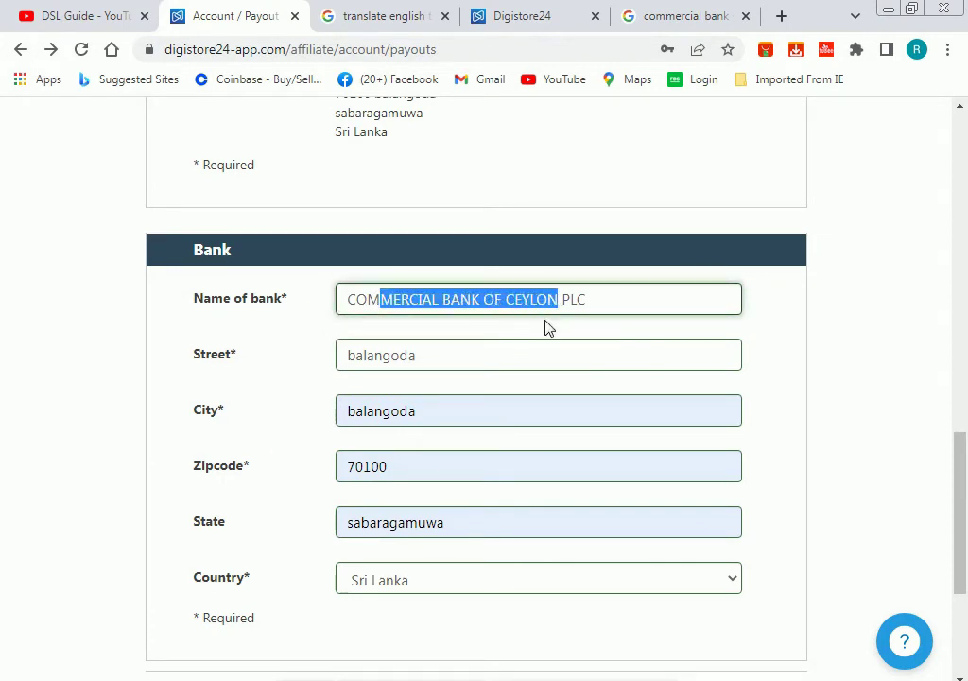
pyautogui.click(464, 356)
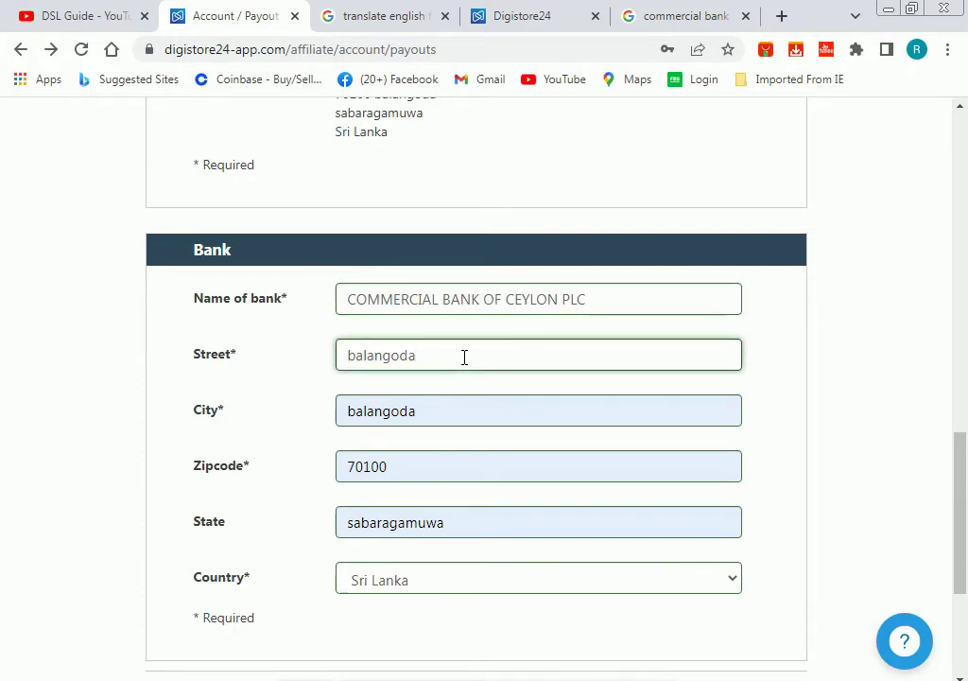
pyautogui.scroll(-1, 457, 357)
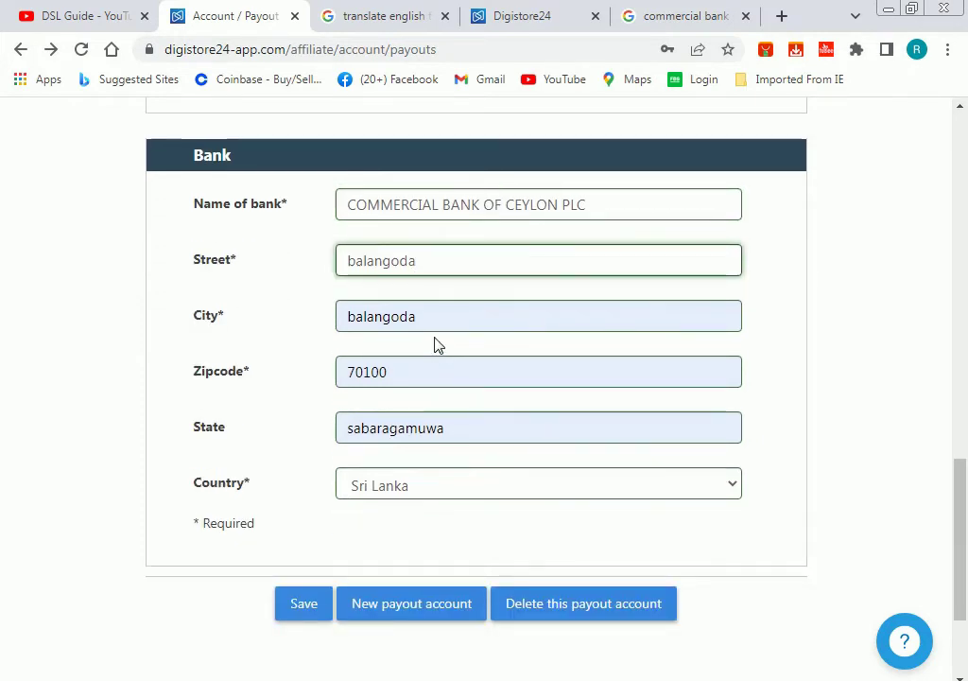
pyautogui.click(439, 318)
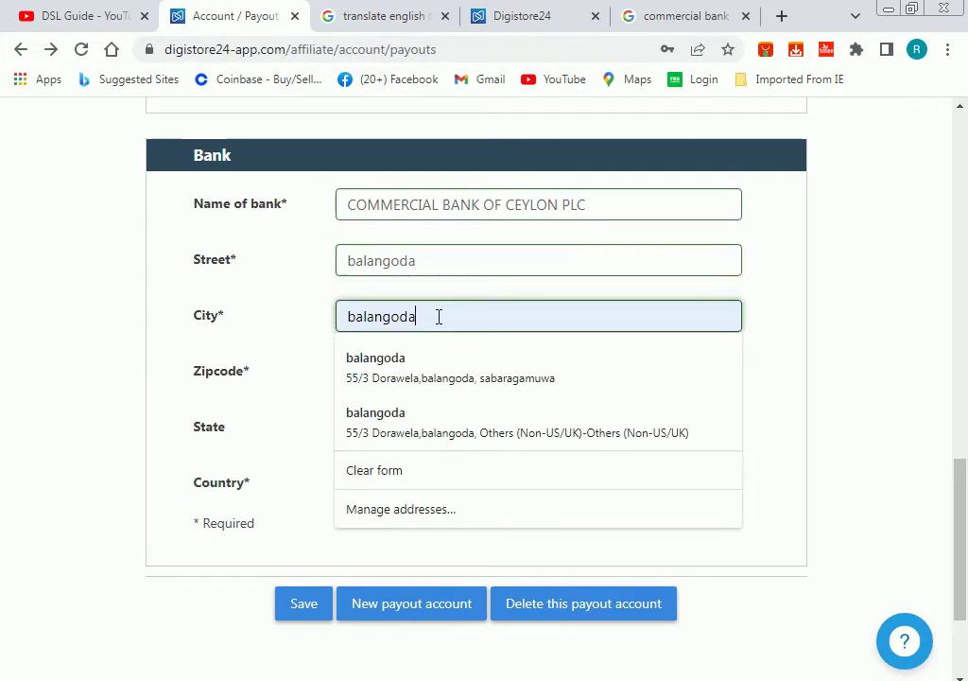
pyautogui.press('Down')
pyautogui.press('Return')
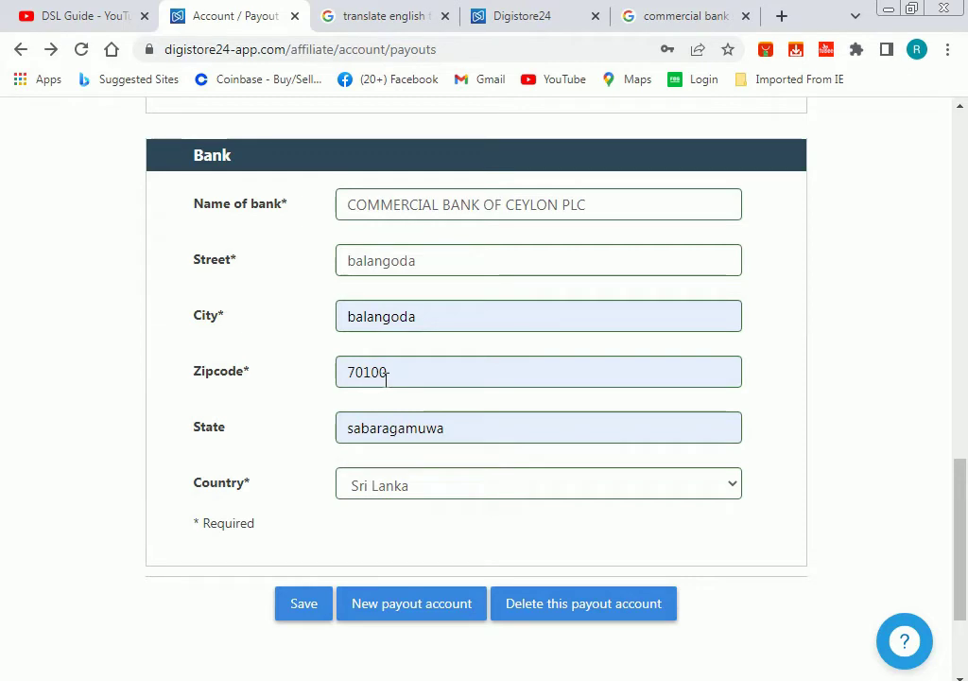
pyautogui.scroll(-1, 378, 388)
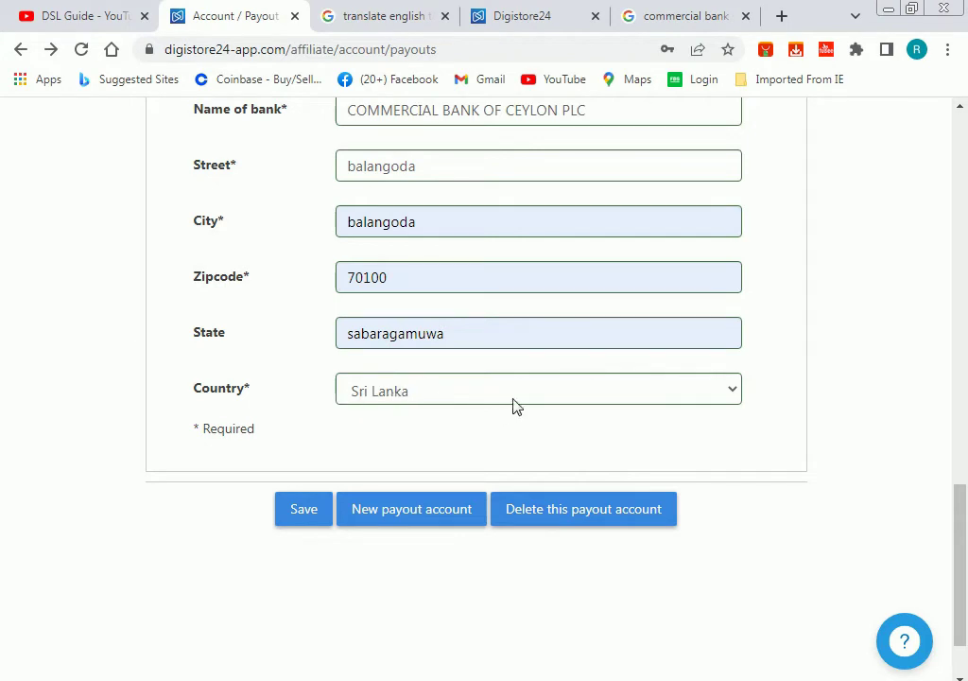
# Select Sri Lanka as the bank's country and review the bank section
pyautogui.click(738, 390)
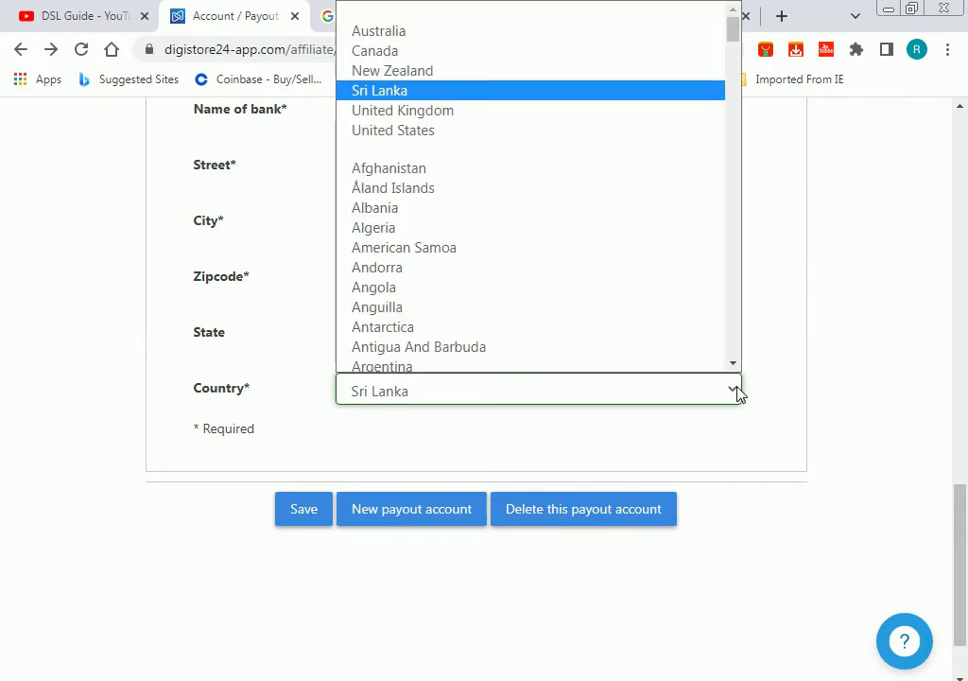
pyautogui.click(597, 90)
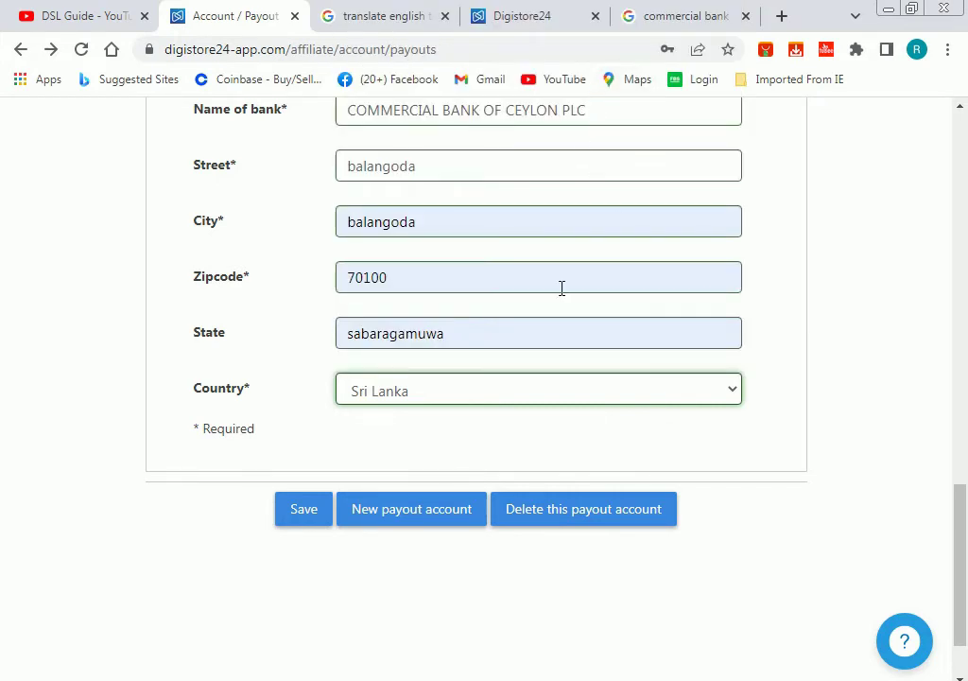
pyautogui.scroll(3, 561, 288)
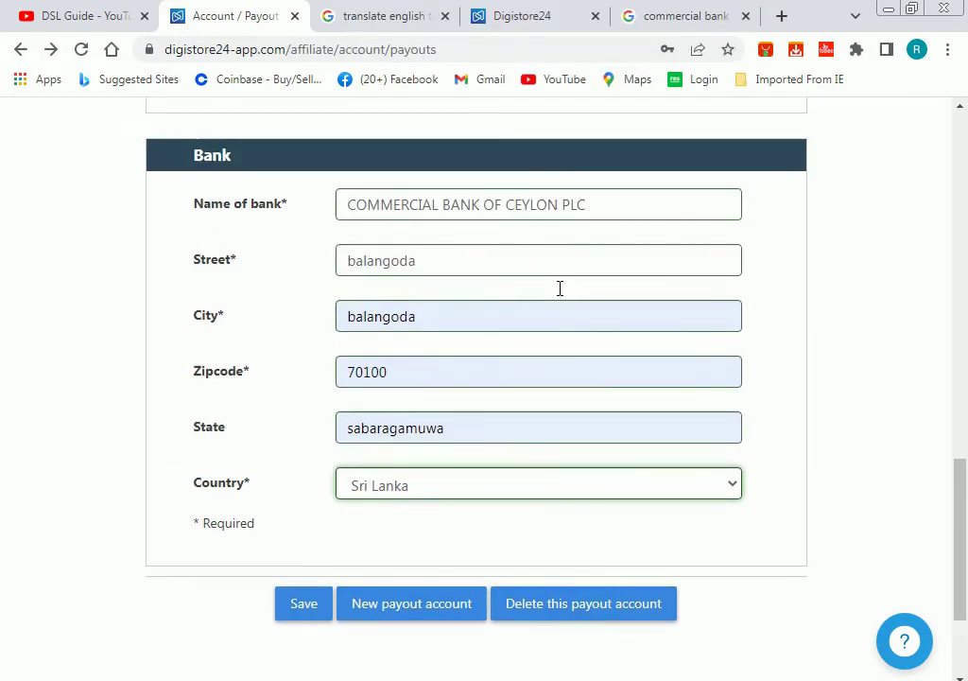
pyautogui.scroll(-2, 561, 296)
pyautogui.scroll(-1, 557, 296)
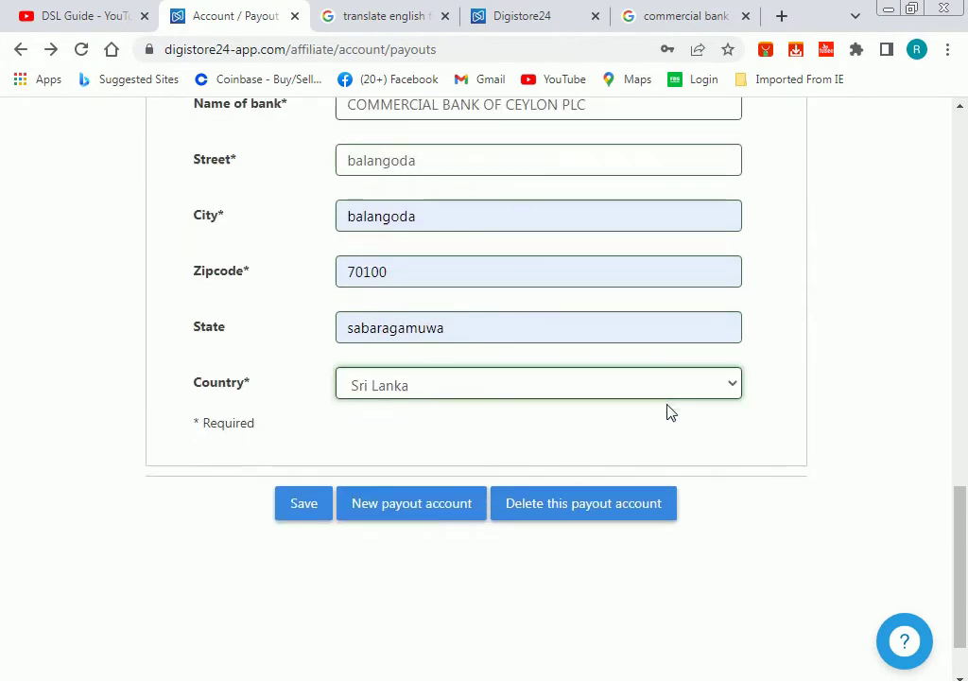
pyautogui.scroll(-1, 248, 328)
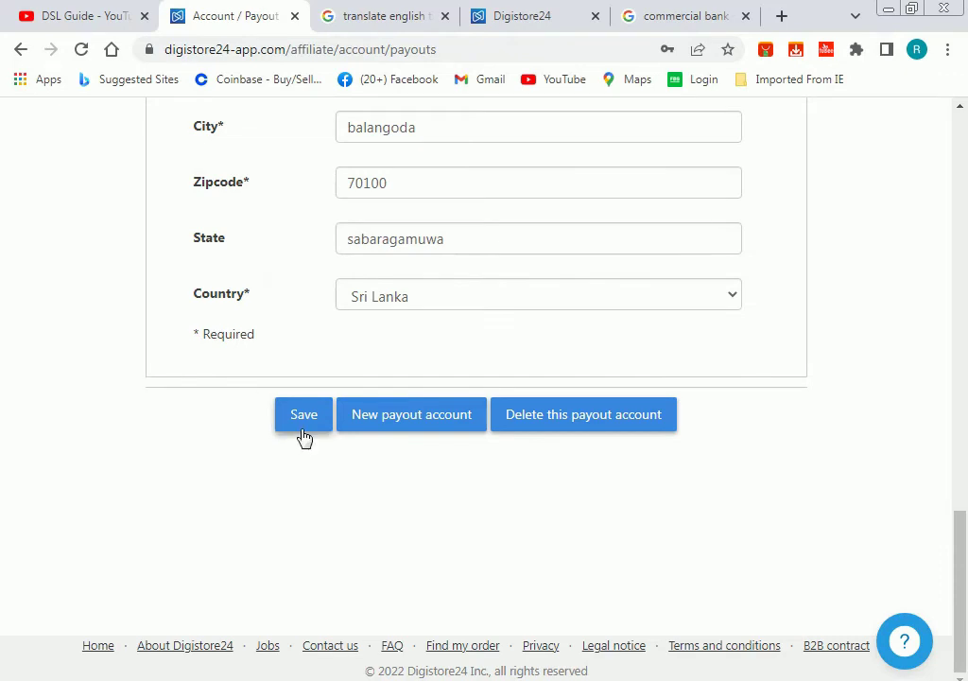
# Reopen Account > Payout account, focus the current password field, and show the view choices
pyautogui.scroll(14, 324, 416)
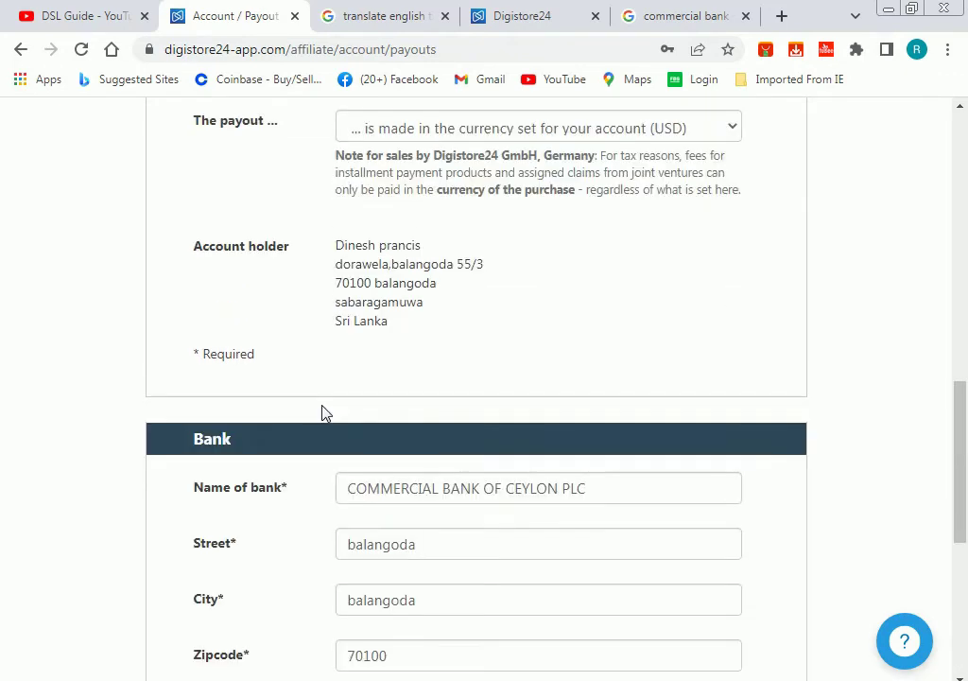
pyautogui.scroll(5, 321, 413)
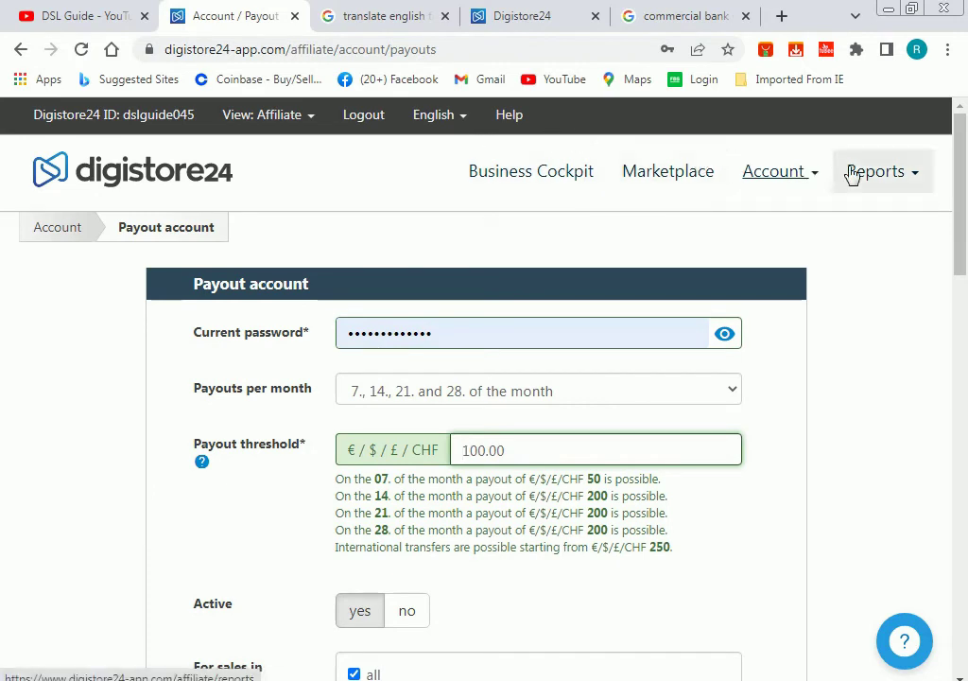
pyautogui.click(775, 171)
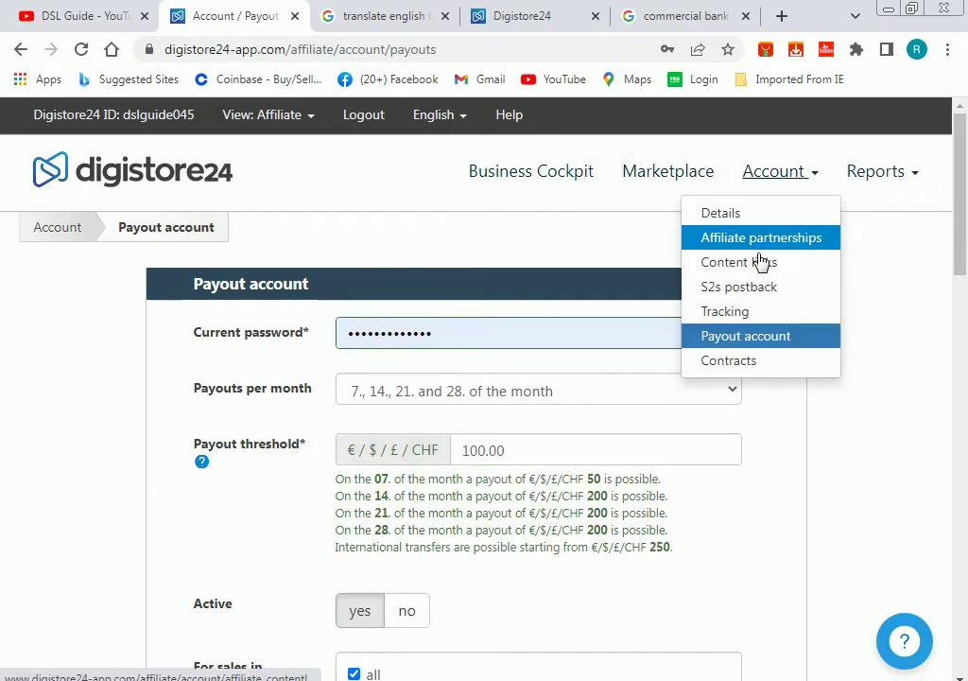
pyautogui.click(756, 338)
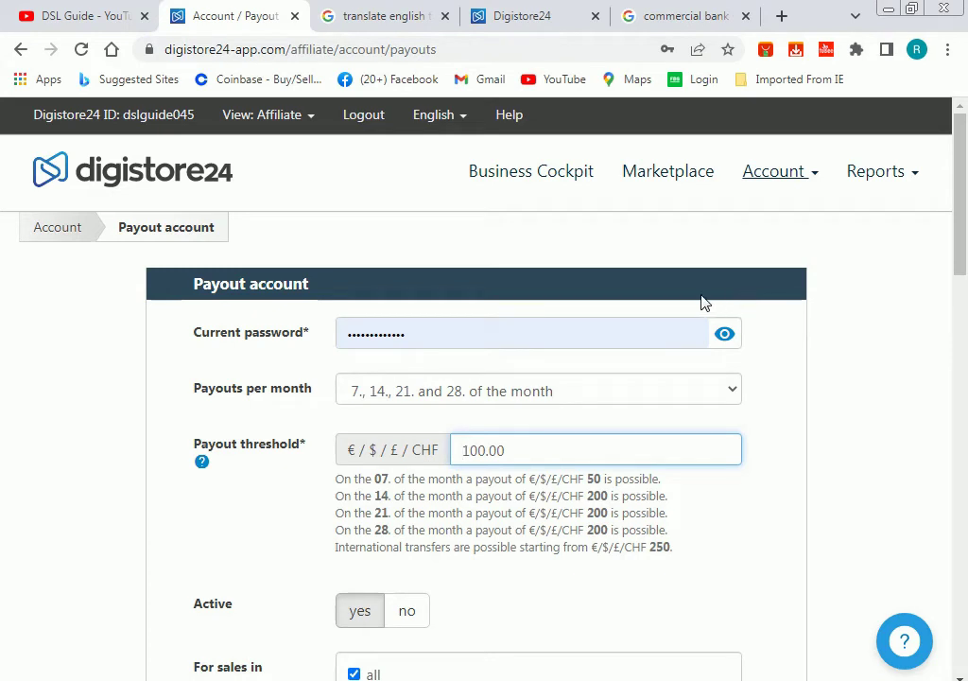
pyautogui.hotkey('shift', 'Tab')
pyautogui.hotkey('shift', 'Tab')
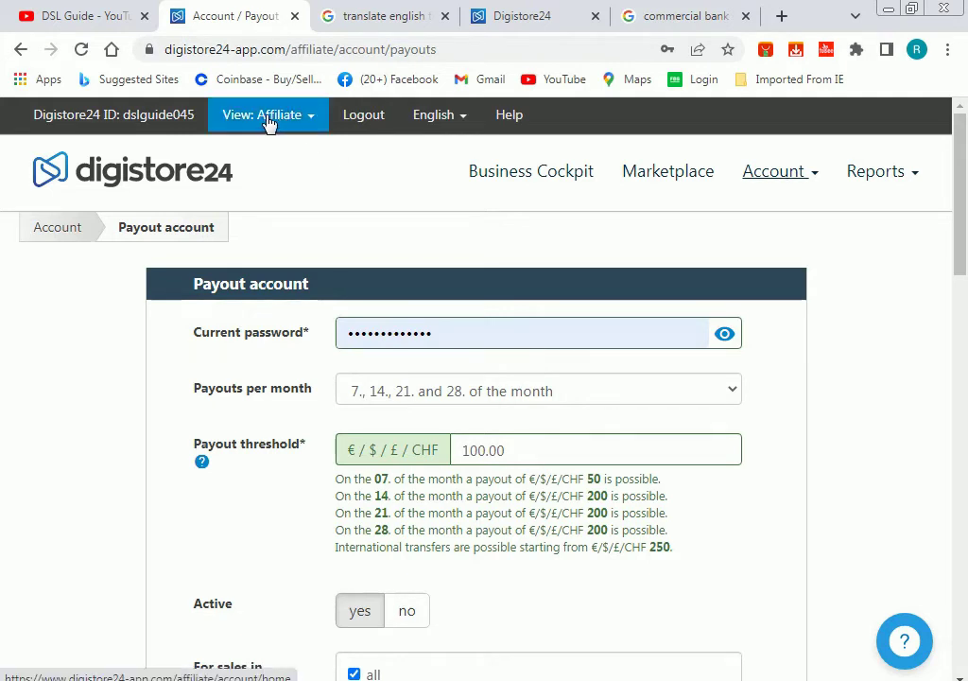
pyautogui.click(310, 119)
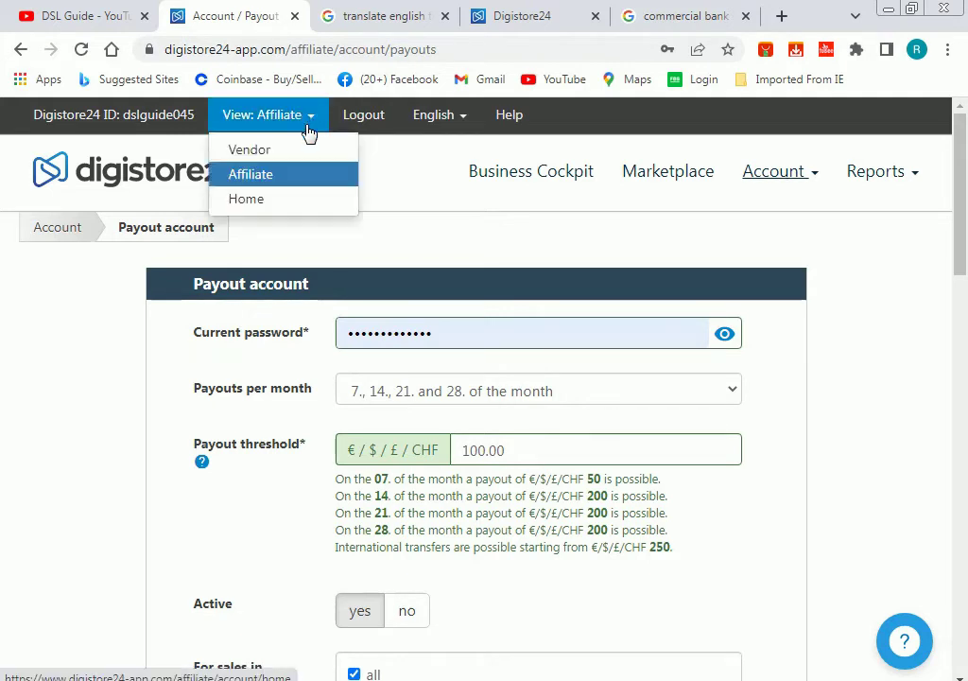
# Switch to the Affiliate view and scroll through the Business Cockpit earnings tiles to the yearly chart
pyautogui.click(292, 175)
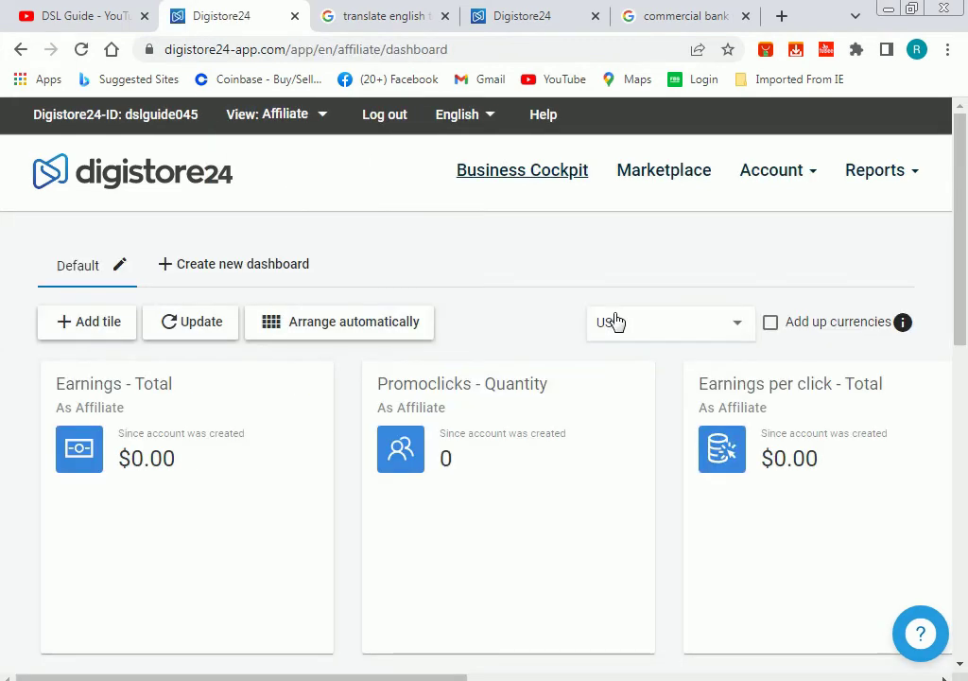
pyautogui.scroll(-1, 620, 321)
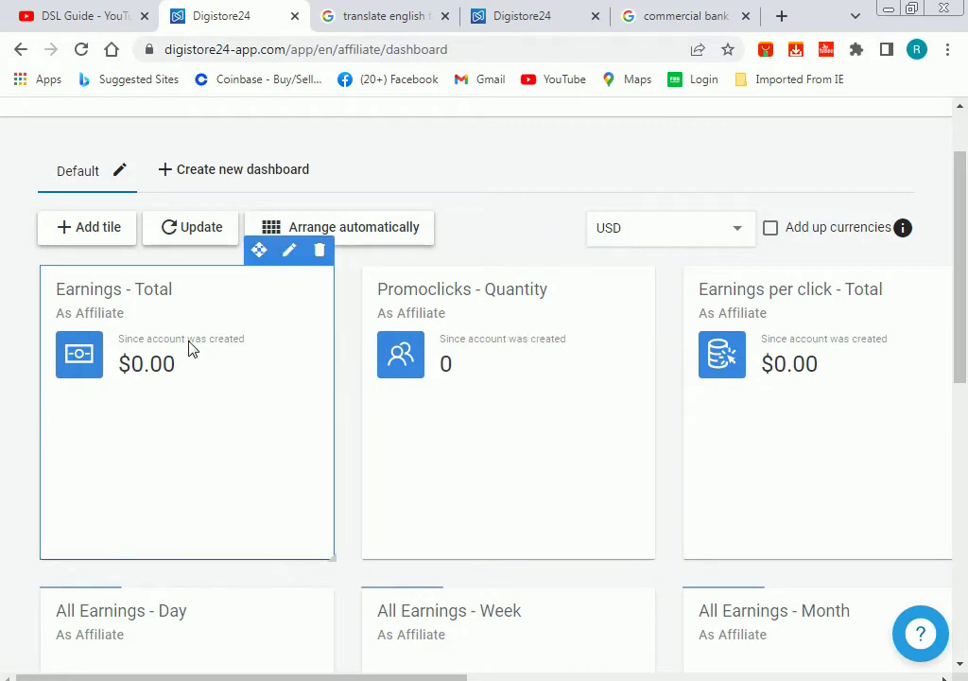
pyautogui.moveTo(177, 374); pyautogui.dragTo(120, 367)
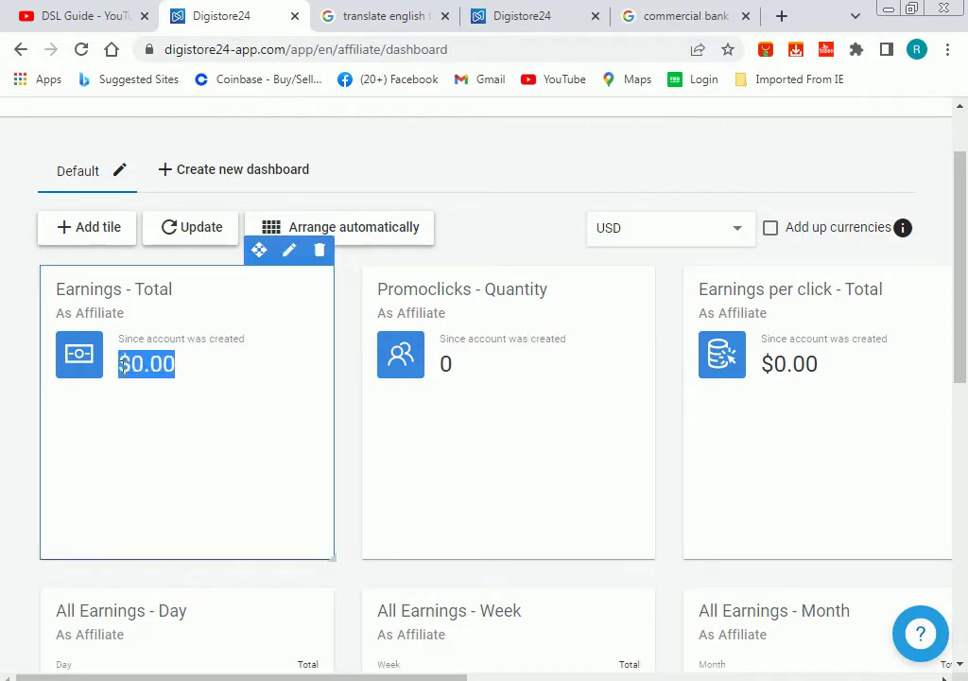
pyautogui.click(235, 403)
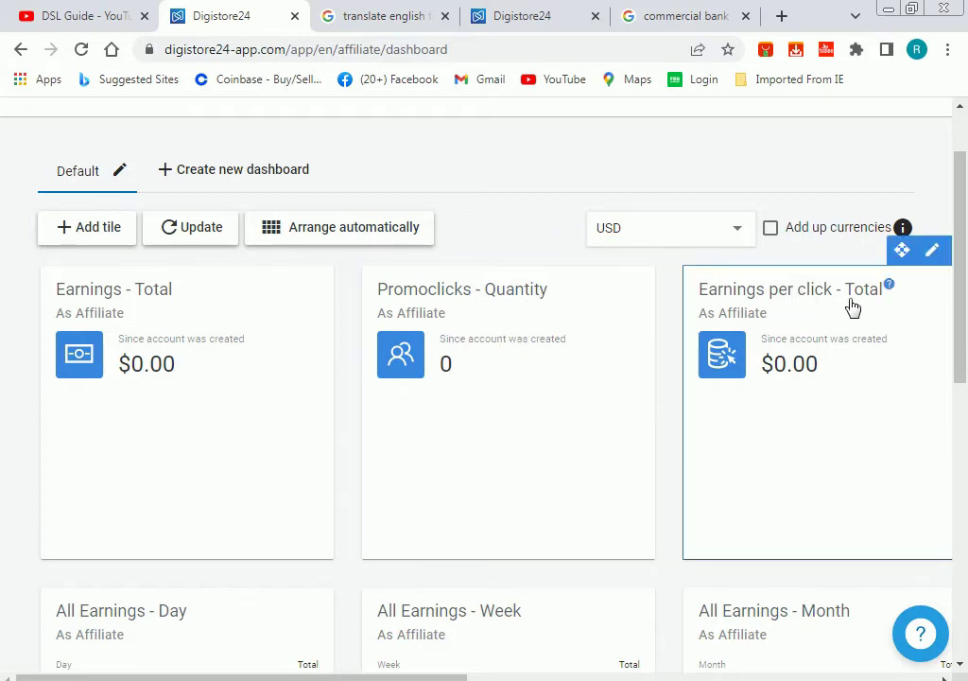
pyautogui.scroll(-2, 845, 334)
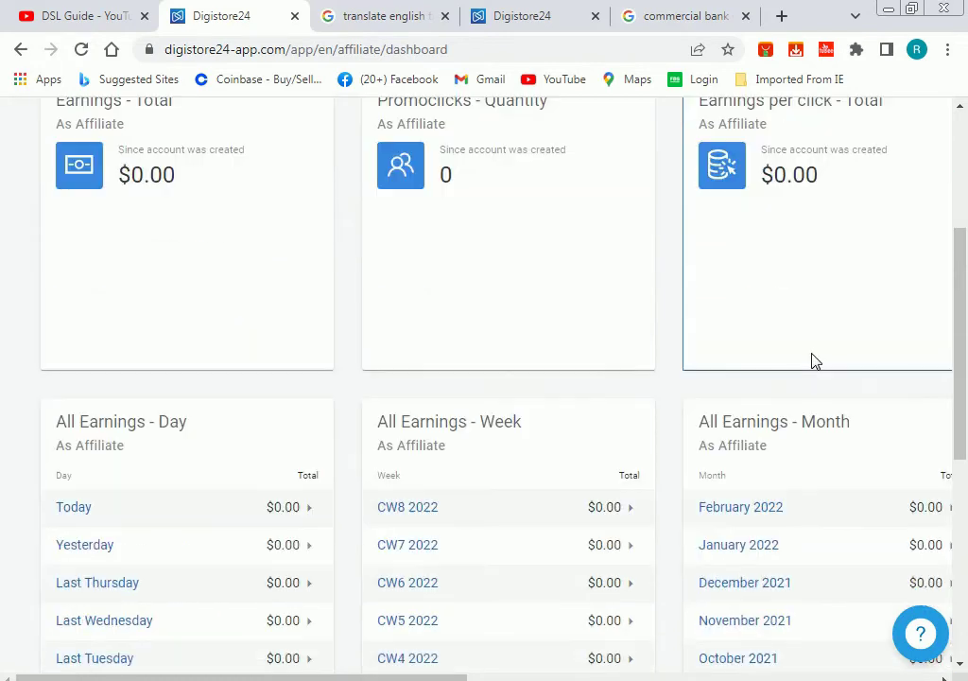
pyautogui.scroll(-1, 813, 361)
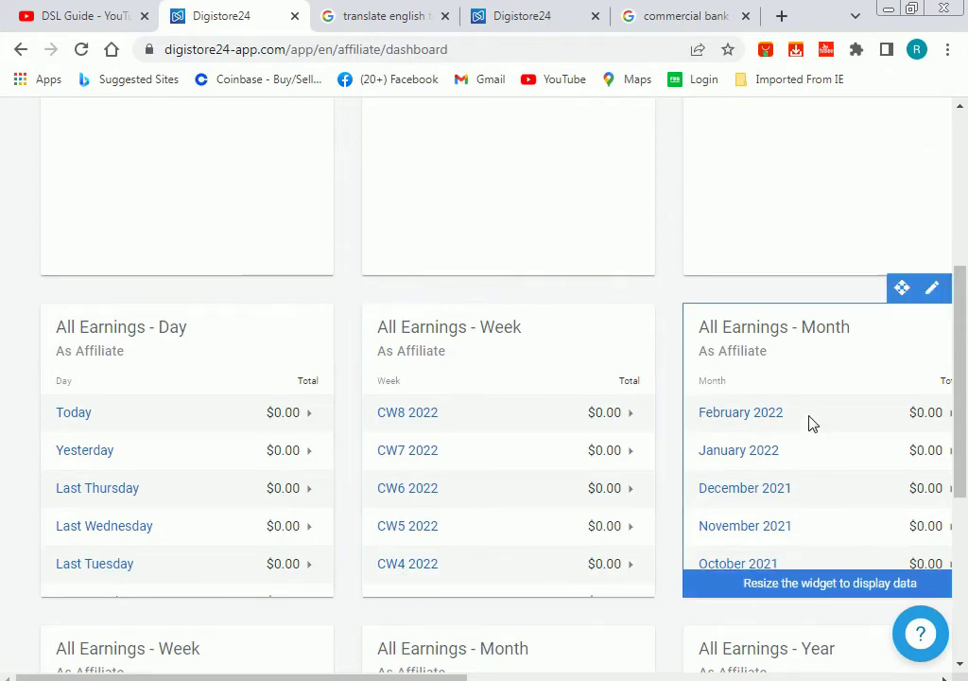
pyautogui.scroll(-1, 810, 416)
pyautogui.scroll(-2, 810, 391)
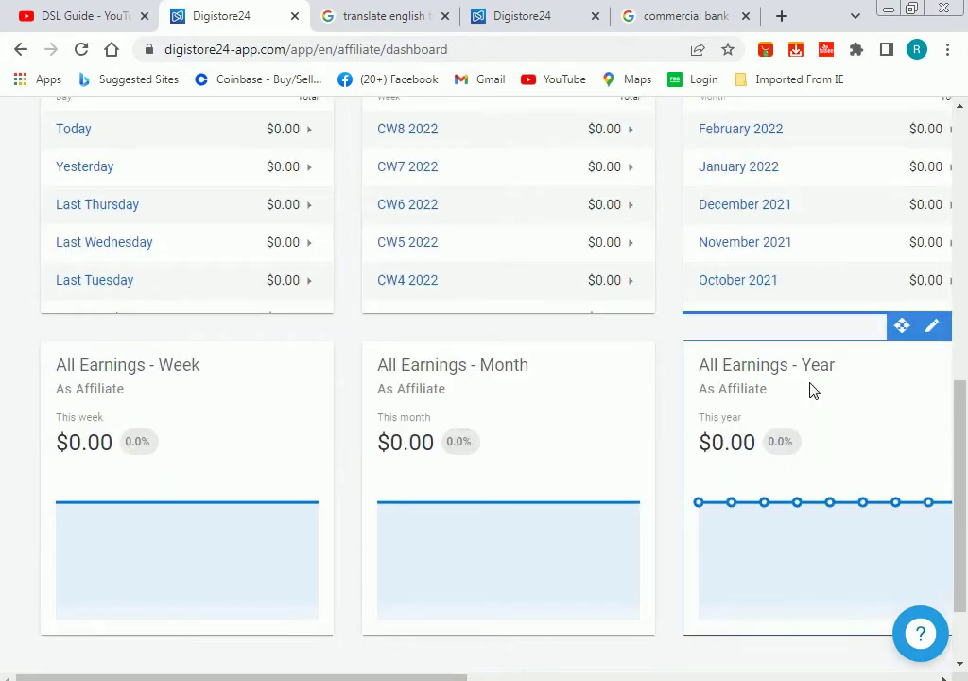
pyautogui.scroll(-1, 810, 391)
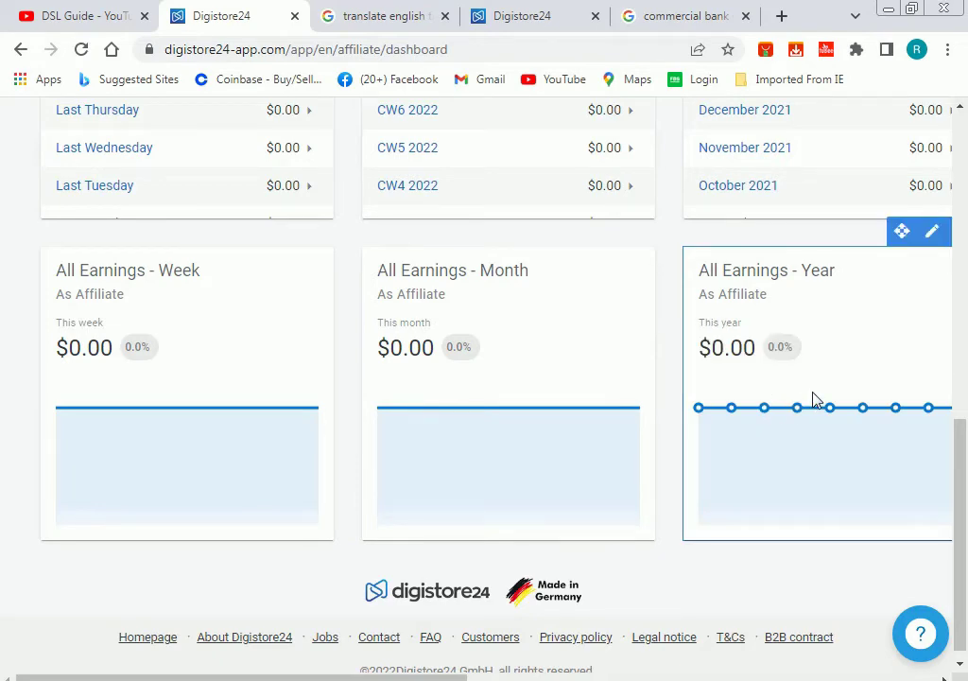
pyautogui.scroll(-1, 813, 398)
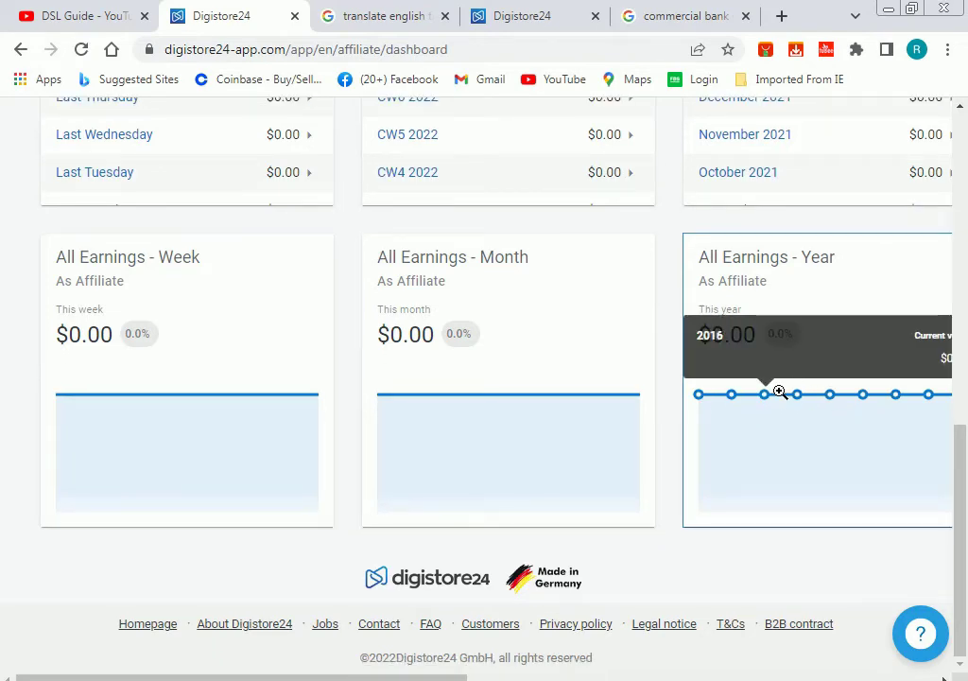
# Create a new dashboard with the account ID as its name and switch to it
pyautogui.scroll(10, 779, 391)
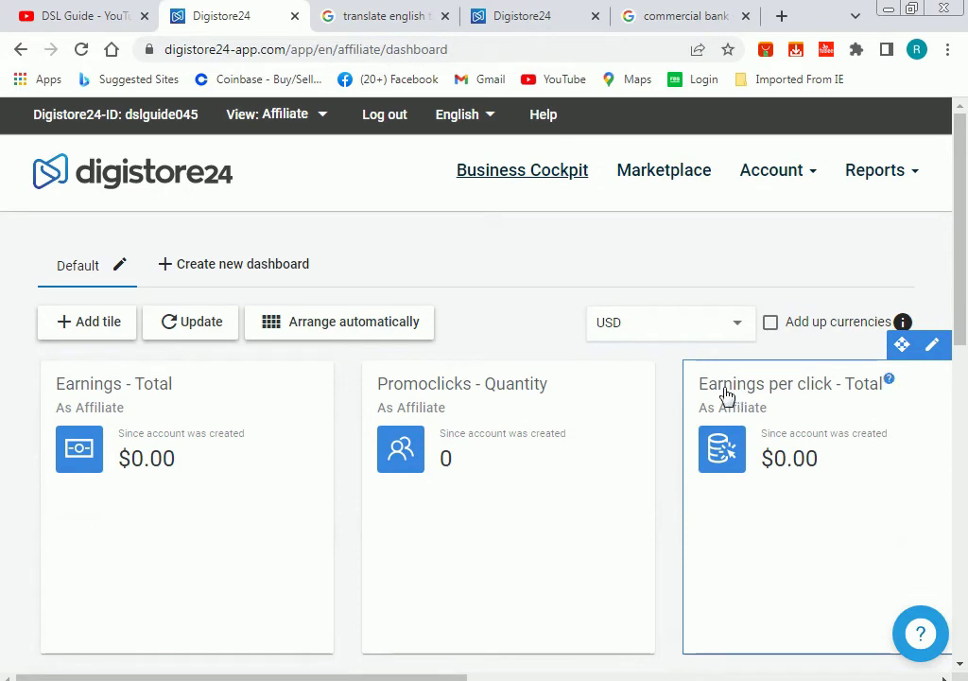
pyautogui.click(188, 270)
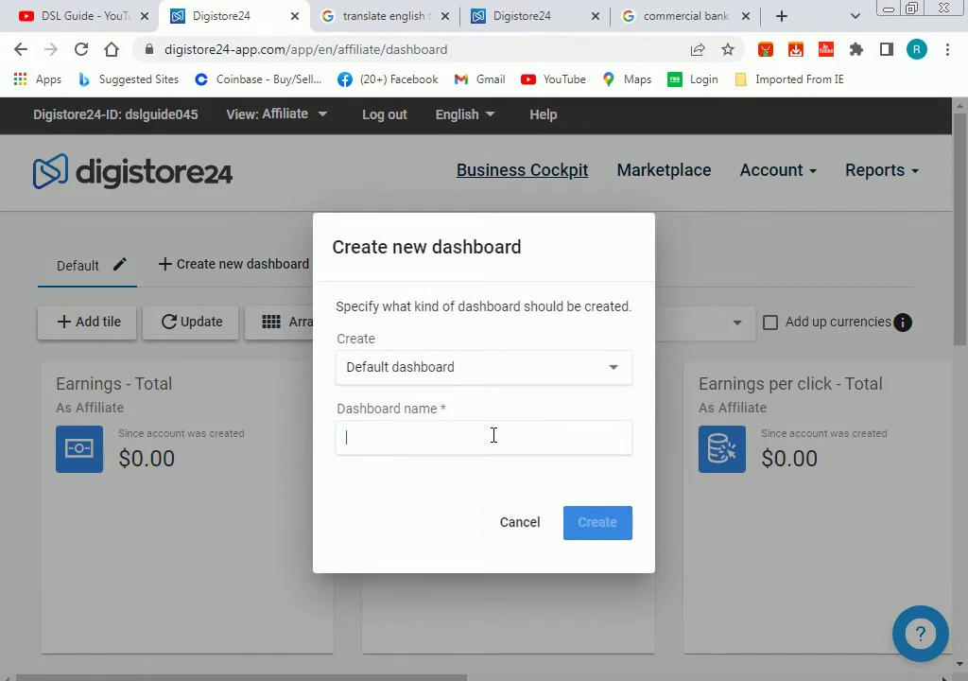
pyautogui.write('dslguide 045')
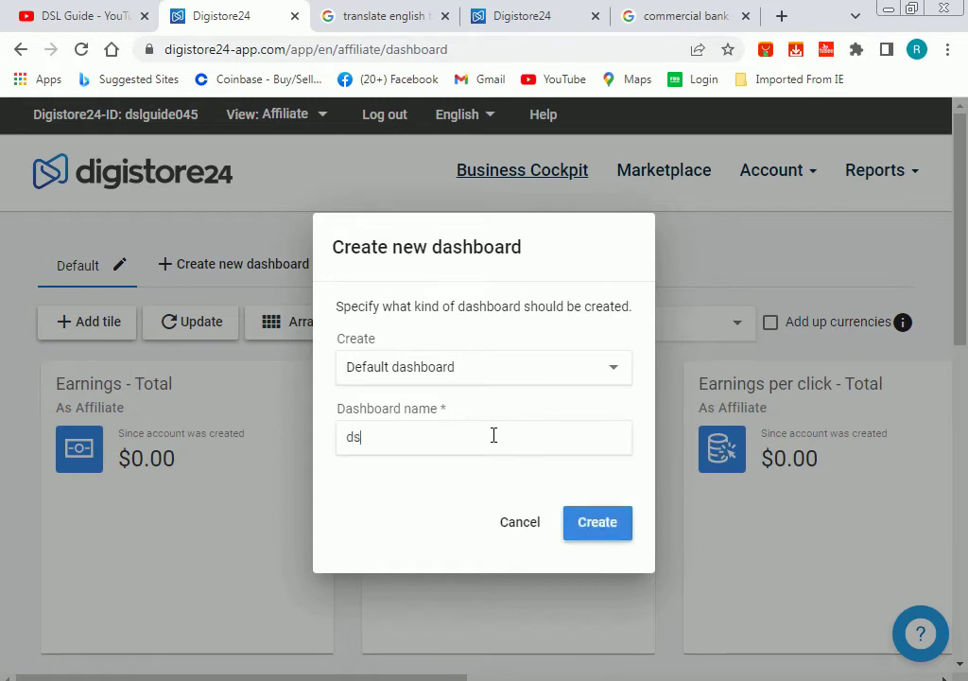
pyautogui.click(609, 537)
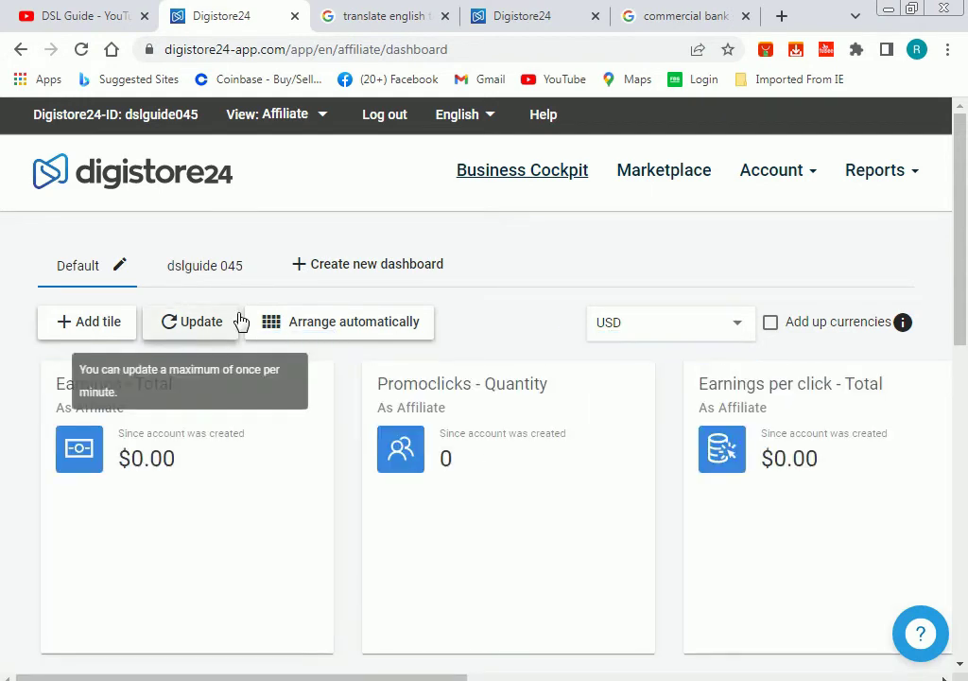
pyautogui.click(213, 269)
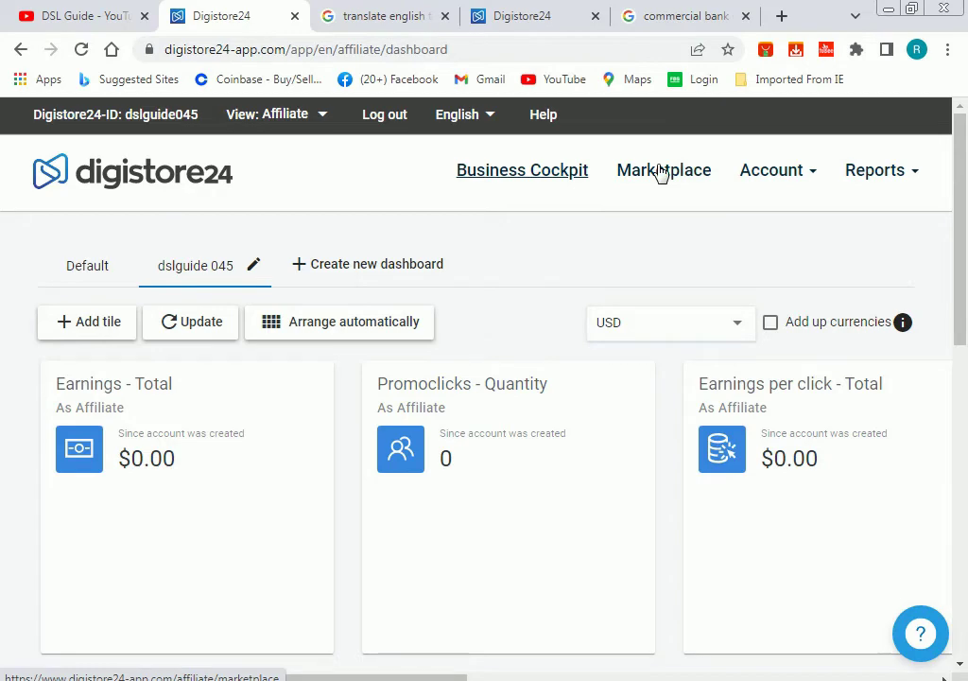
pyautogui.click(661, 174)
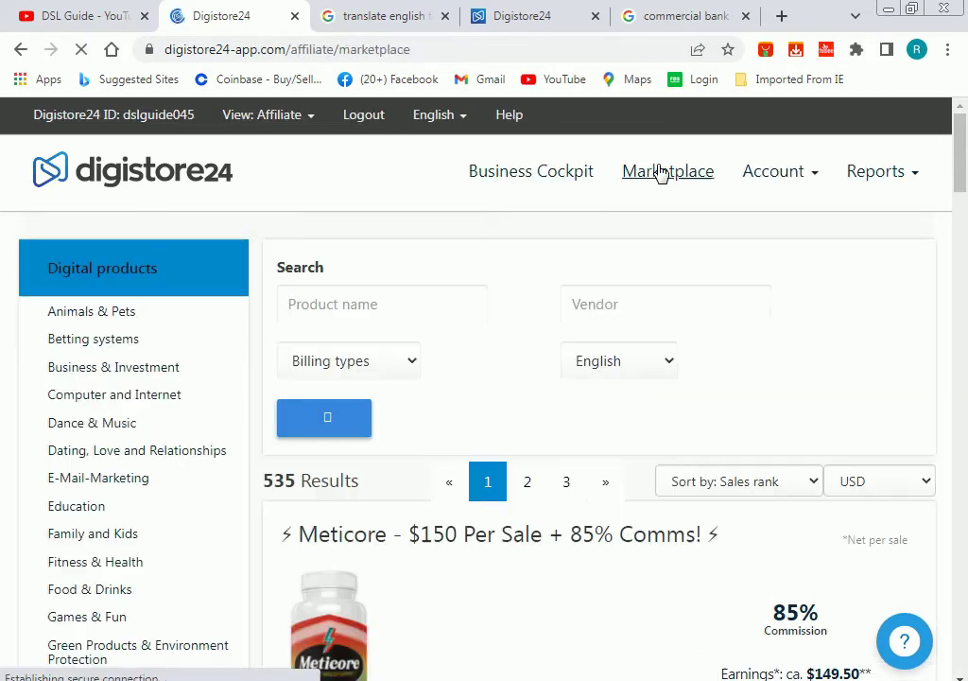
pyautogui.scroll(-1, 631, 255)
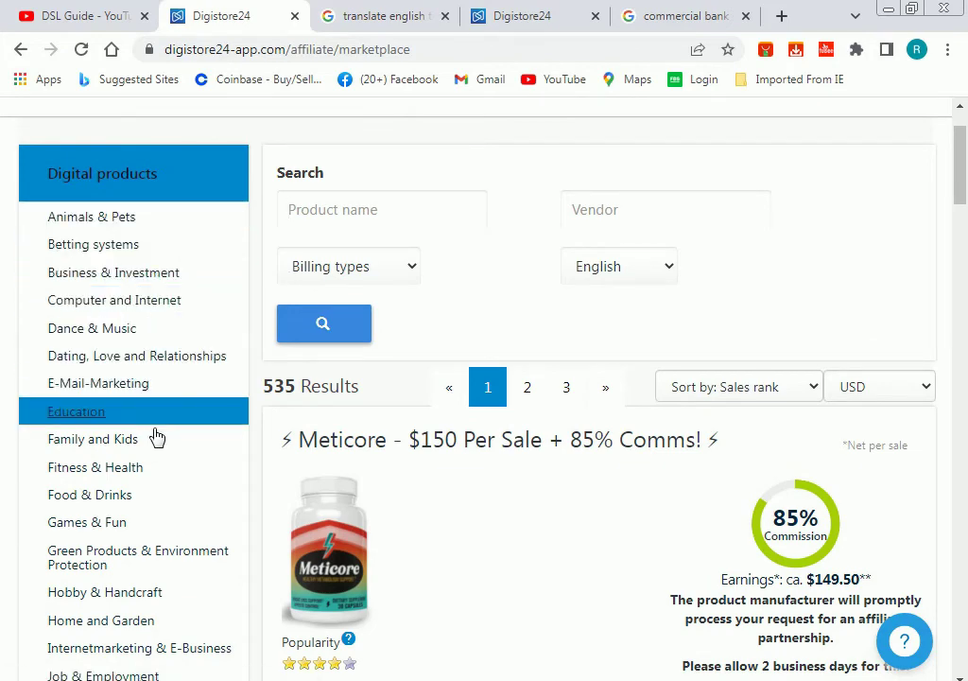
pyautogui.scroll(-1, 156, 445)
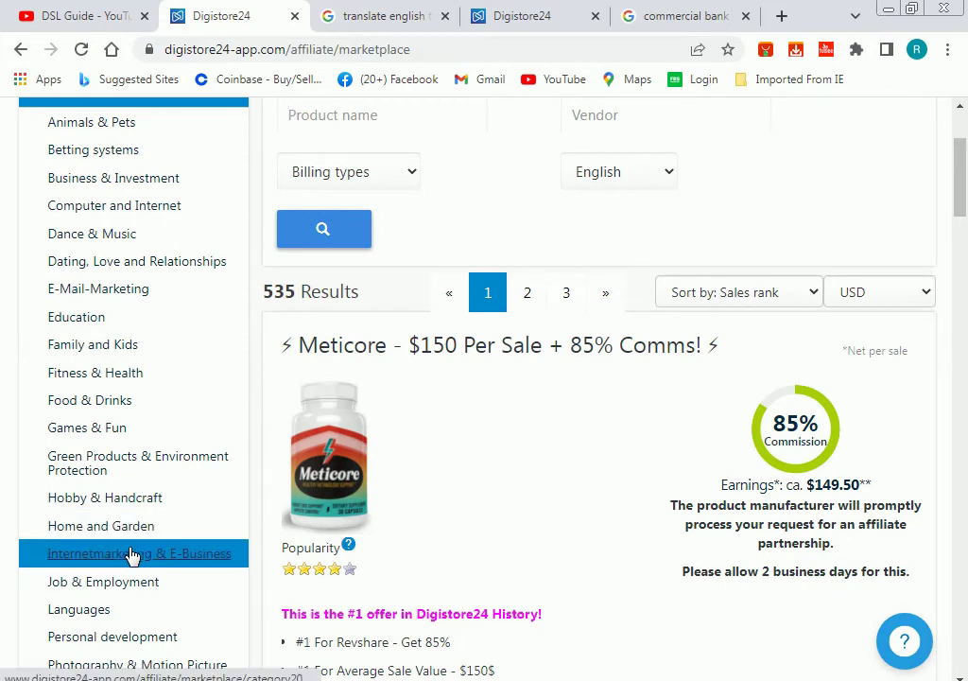
pyautogui.scroll(-3, 129, 556)
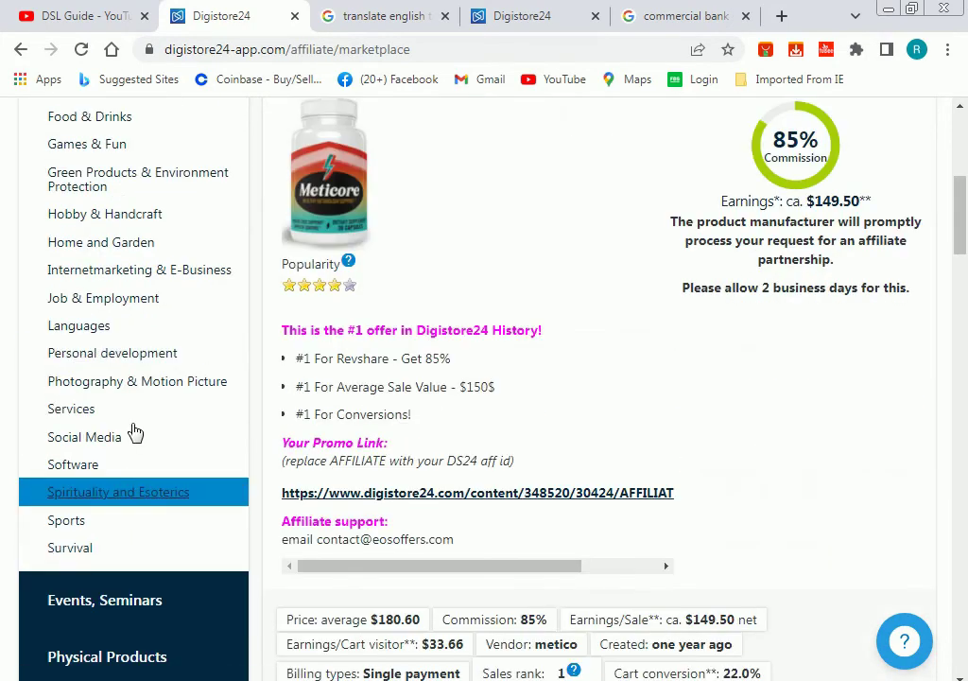
pyautogui.scroll(4, 132, 423)
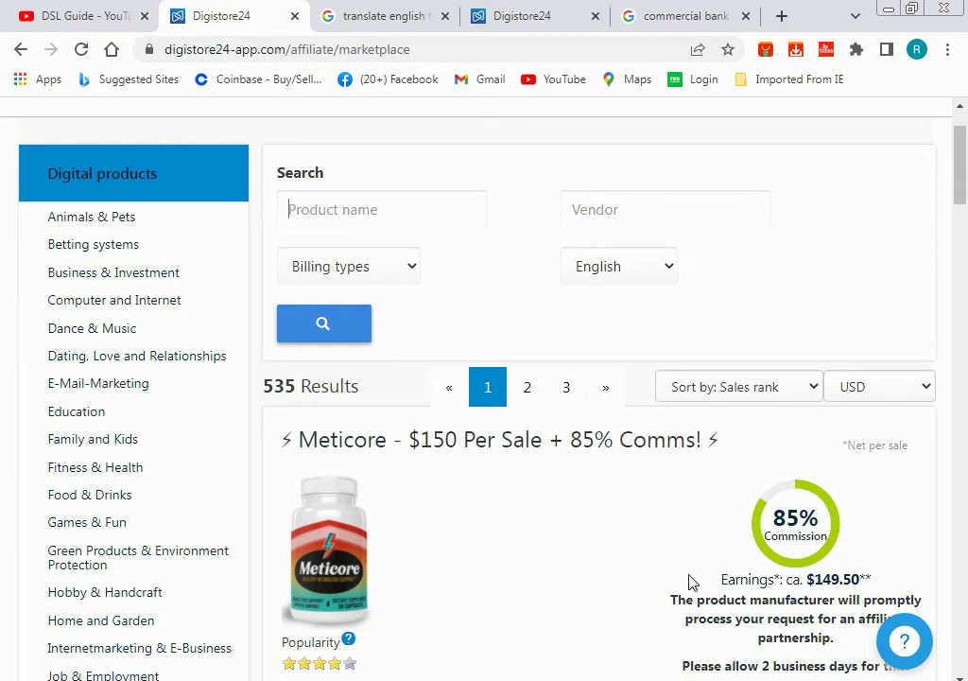
pyautogui.scroll(-3, 447, 588)
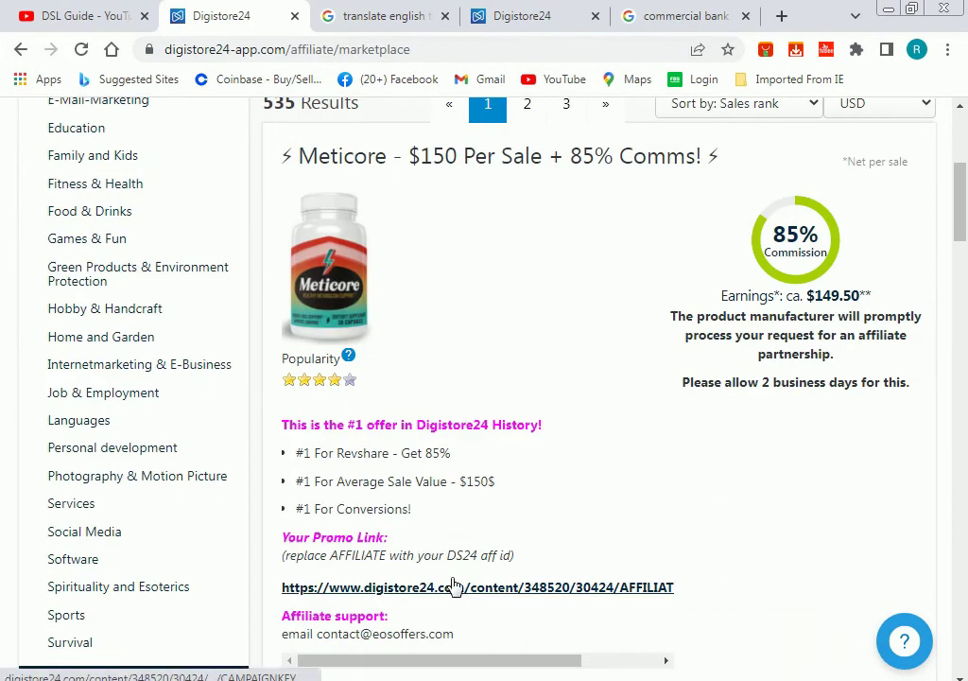
pyautogui.scroll(1, 454, 586)
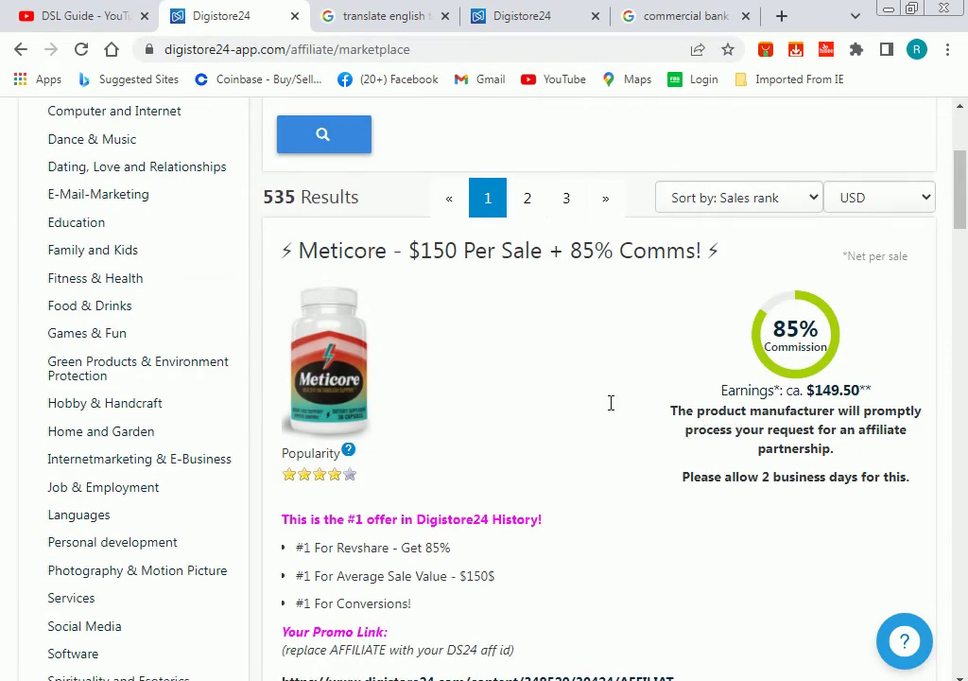
pyautogui.scroll(-1, 475, 393)
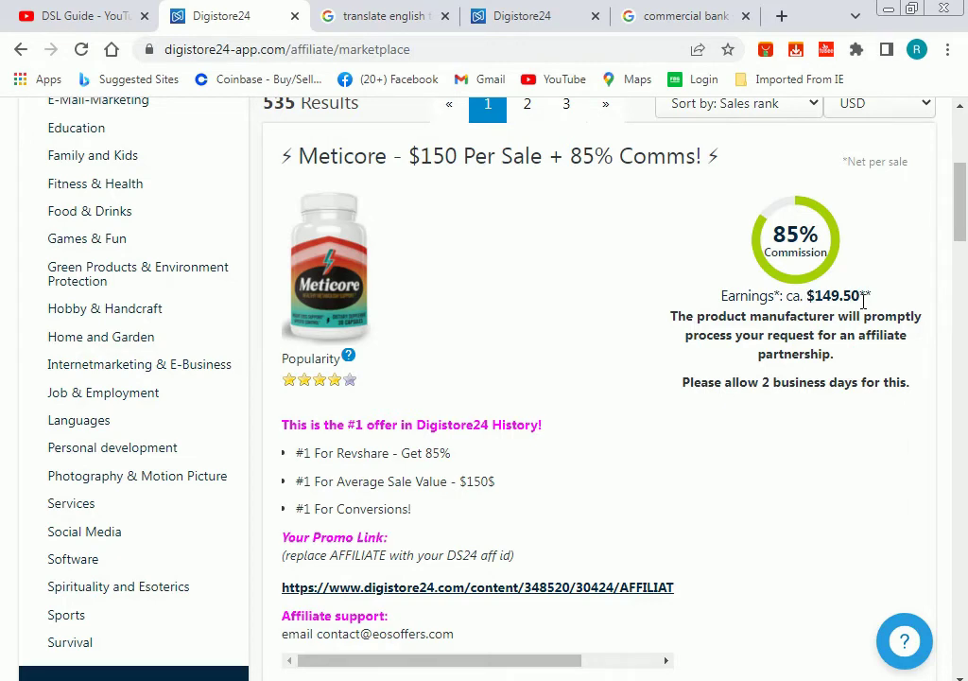
pyautogui.scroll(-1, 861, 301)
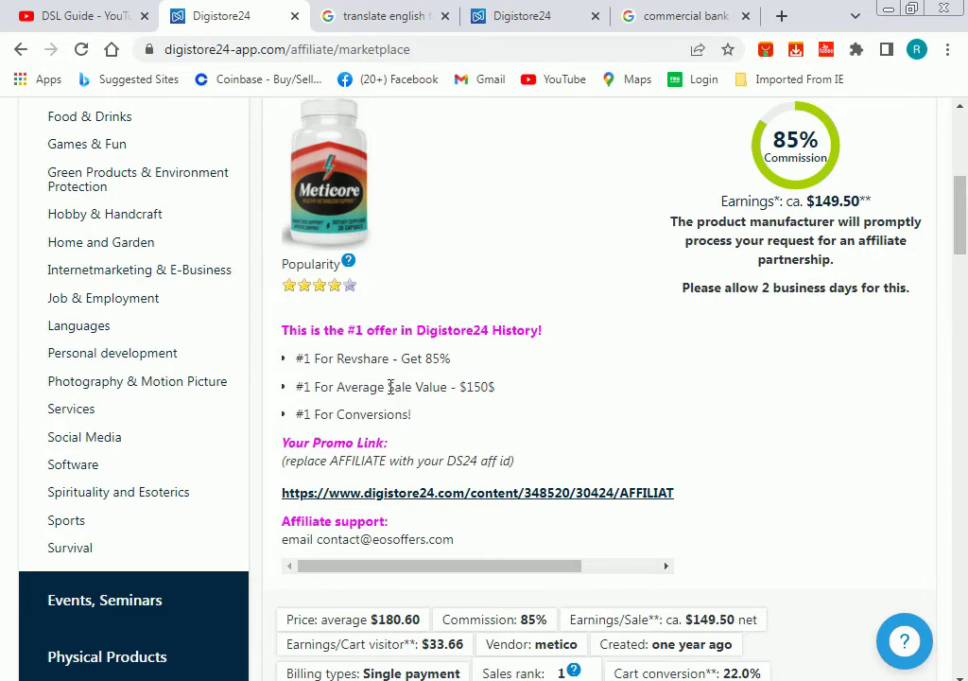
pyautogui.scroll(-2, 391, 386)
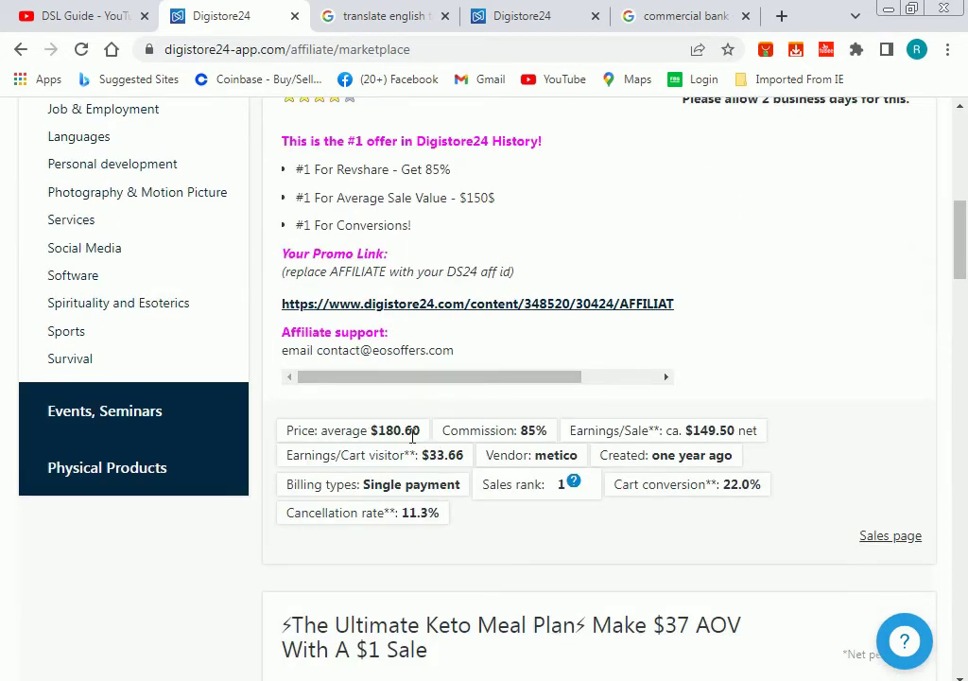
pyautogui.scroll(1, 422, 432)
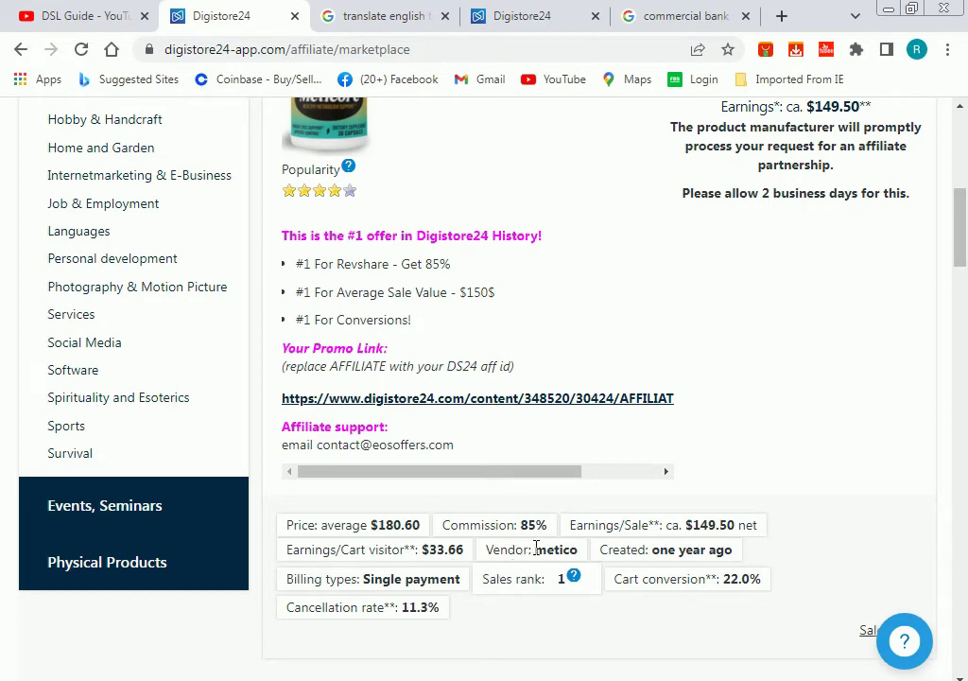
pyautogui.scroll(-2, 536, 548)
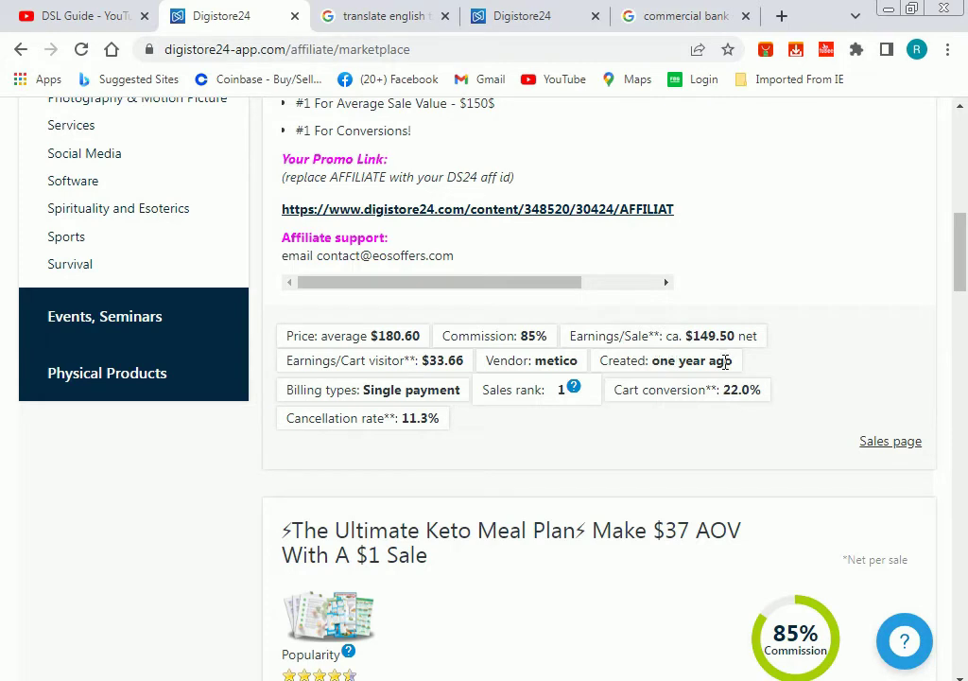
pyautogui.scroll(-1, 378, 416)
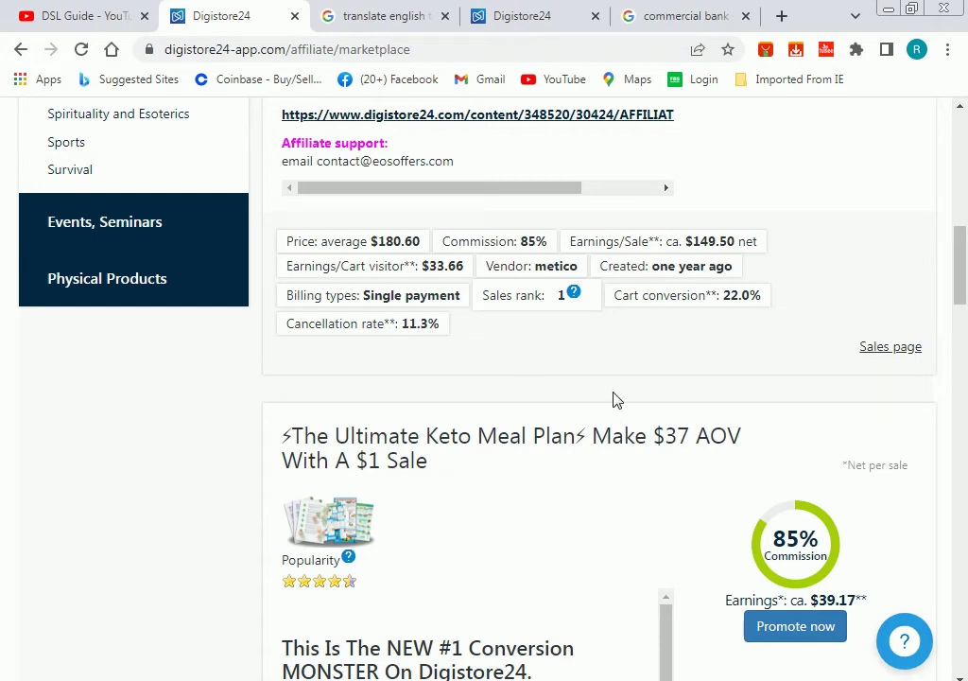
pyautogui.scroll(-1, 619, 382)
pyautogui.scroll(-3, 620, 379)
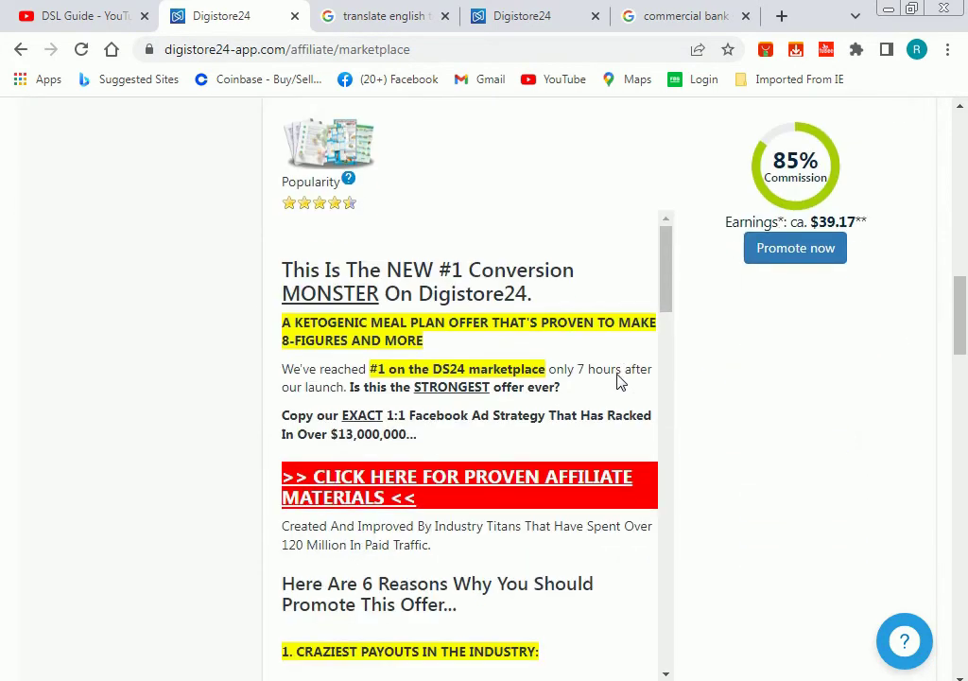
pyautogui.scroll(-4, 618, 374)
pyautogui.scroll(-15, 618, 374)
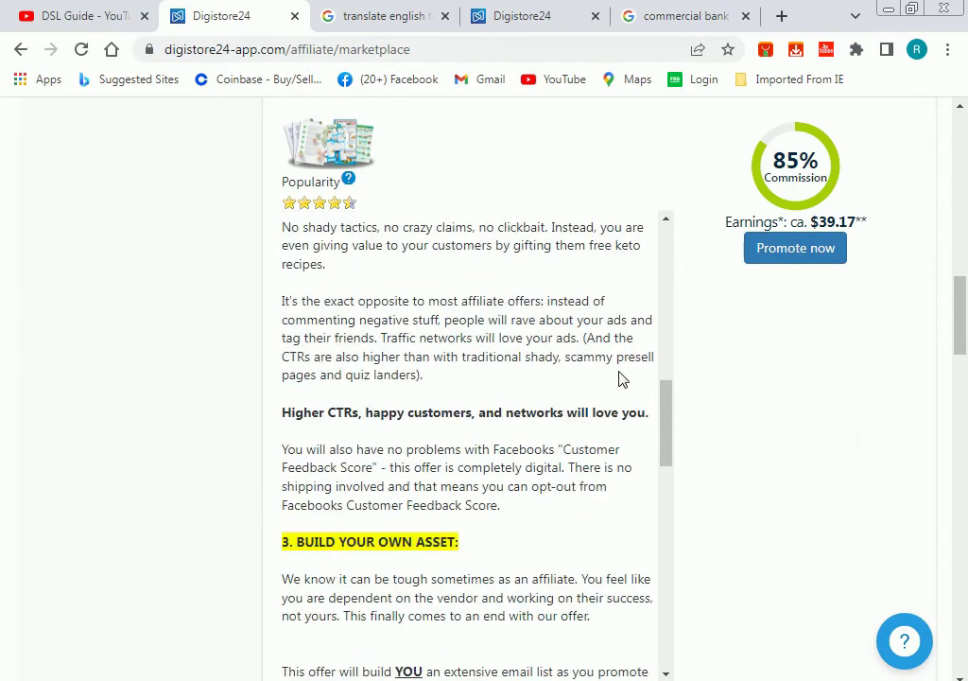
pyautogui.scroll(-3, 619, 378)
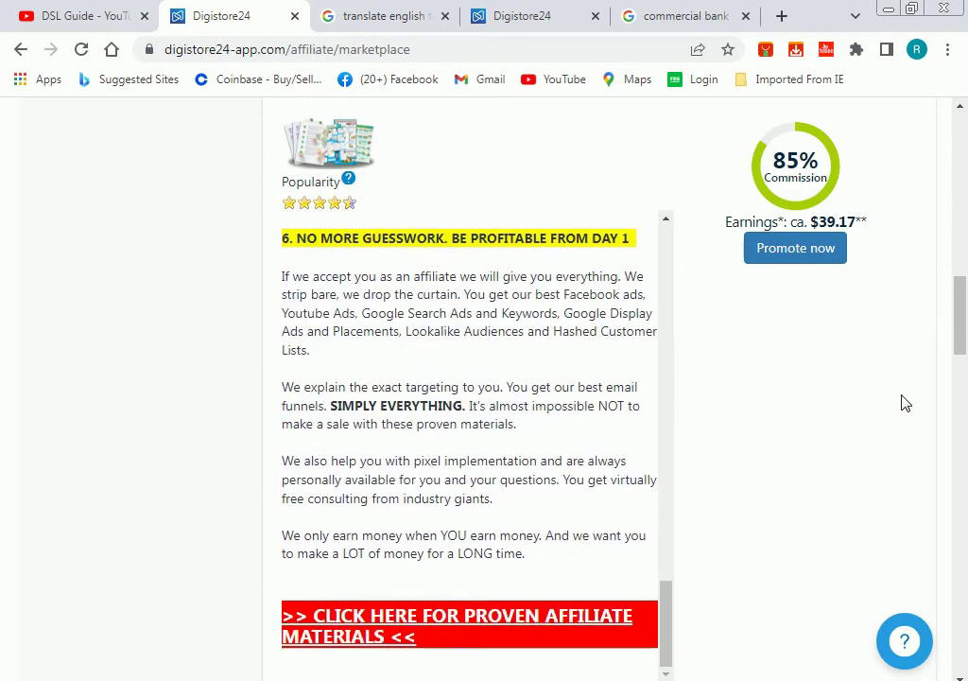
pyautogui.scroll(-5, 901, 402)
pyautogui.scroll(-4, 901, 401)
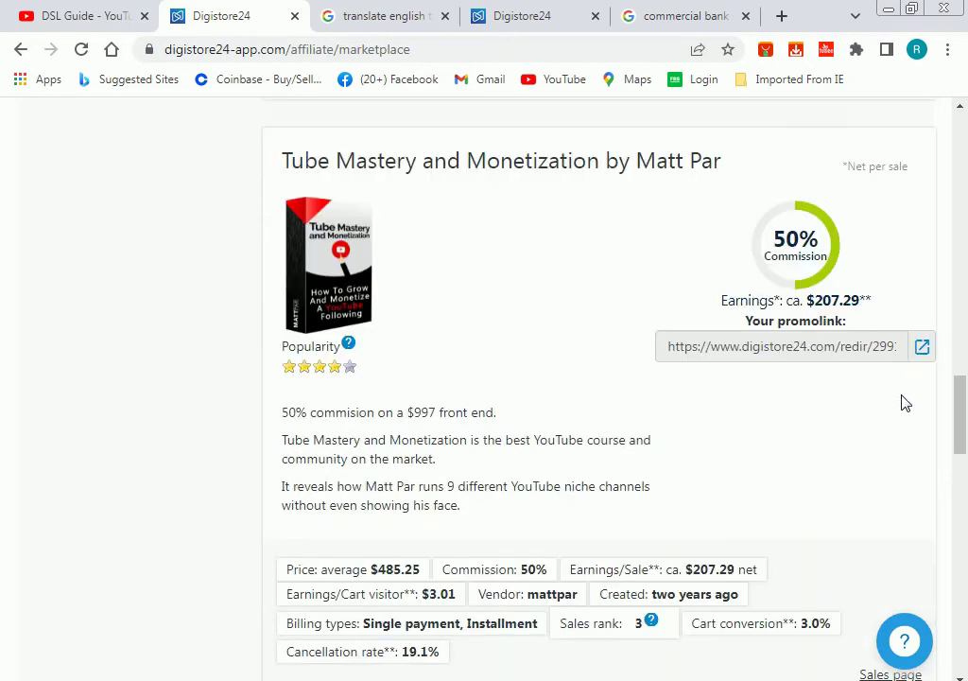
pyautogui.scroll(18, 900, 402)
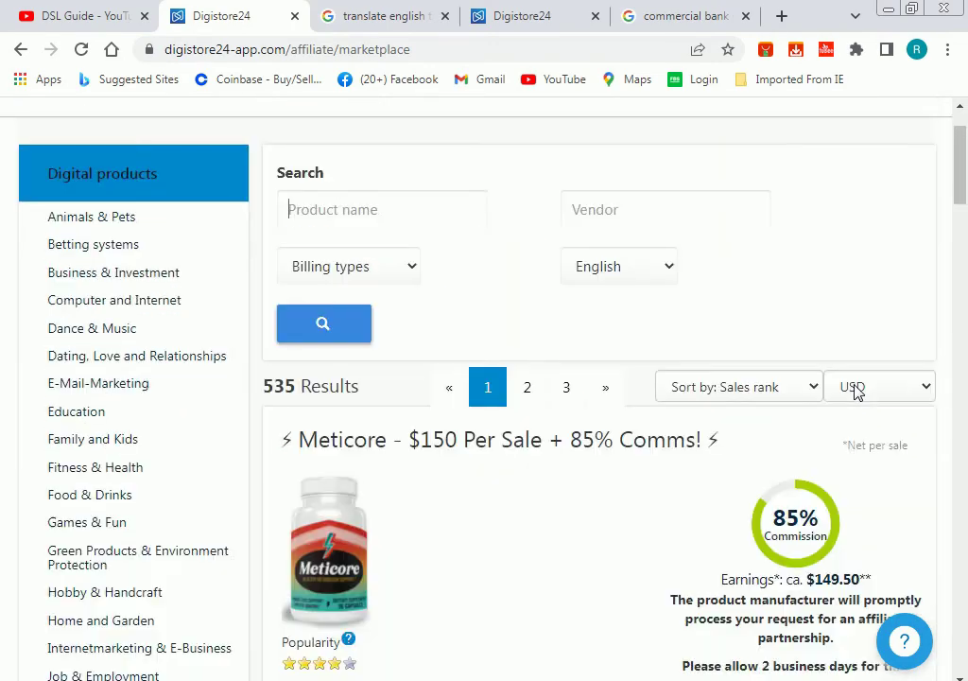
pyautogui.scroll(1, 854, 390)
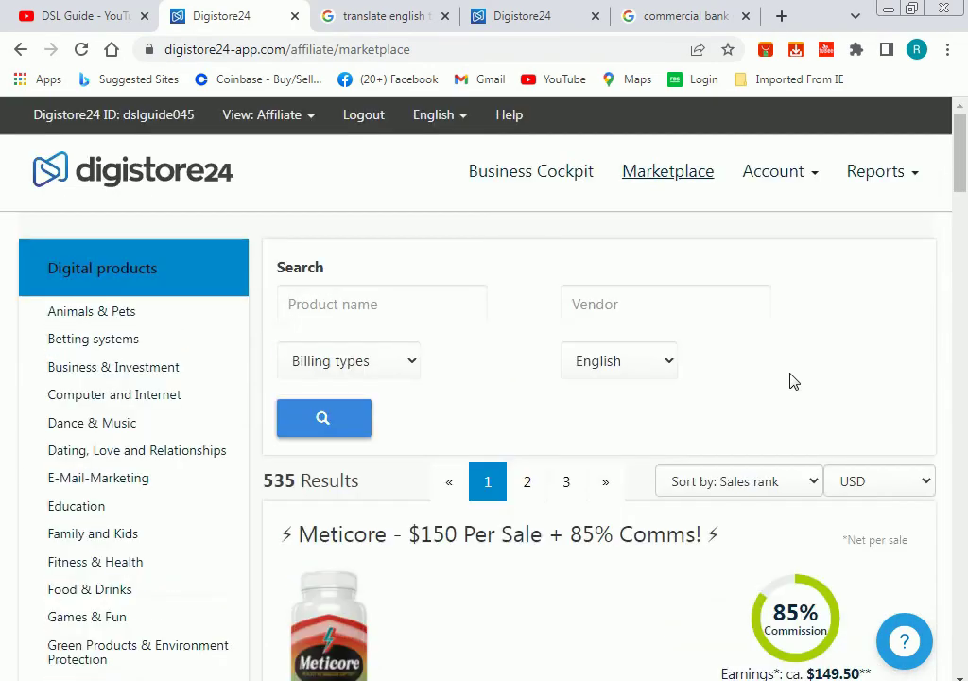
# Search marketplace product names for 'digital' and scroll through the 2 results
pyautogui.click(314, 305)
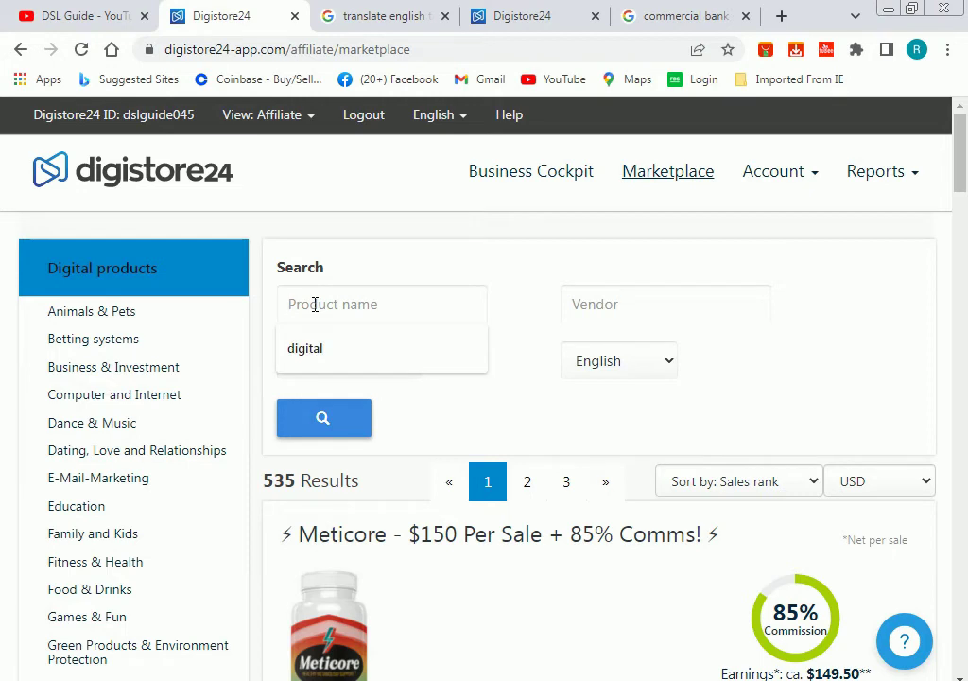
pyautogui.click(330, 350)
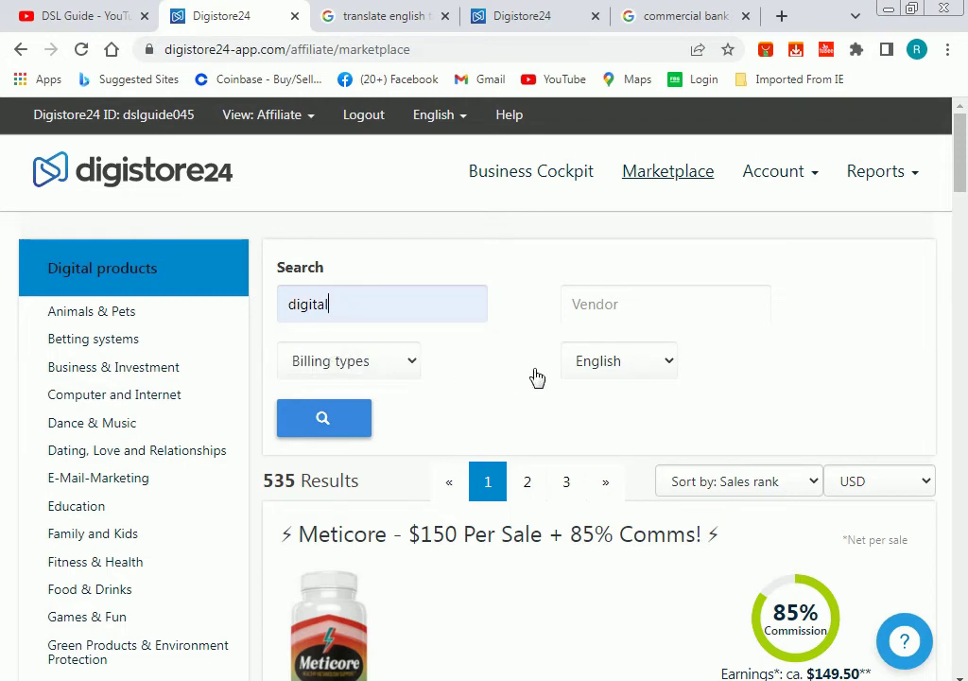
pyautogui.click(319, 428)
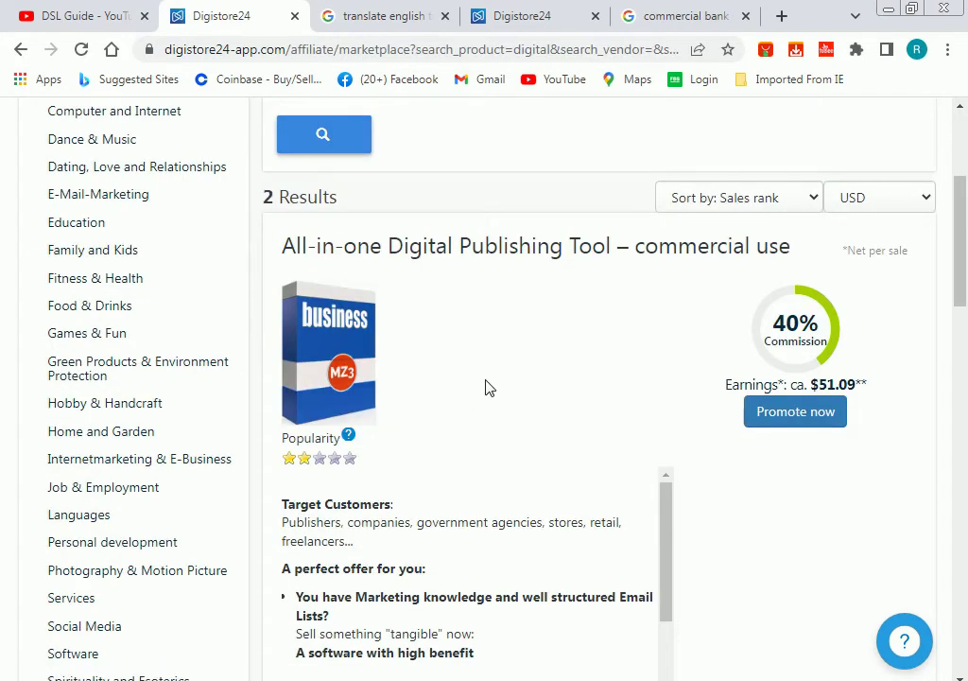
pyautogui.scroll(-1, 489, 388)
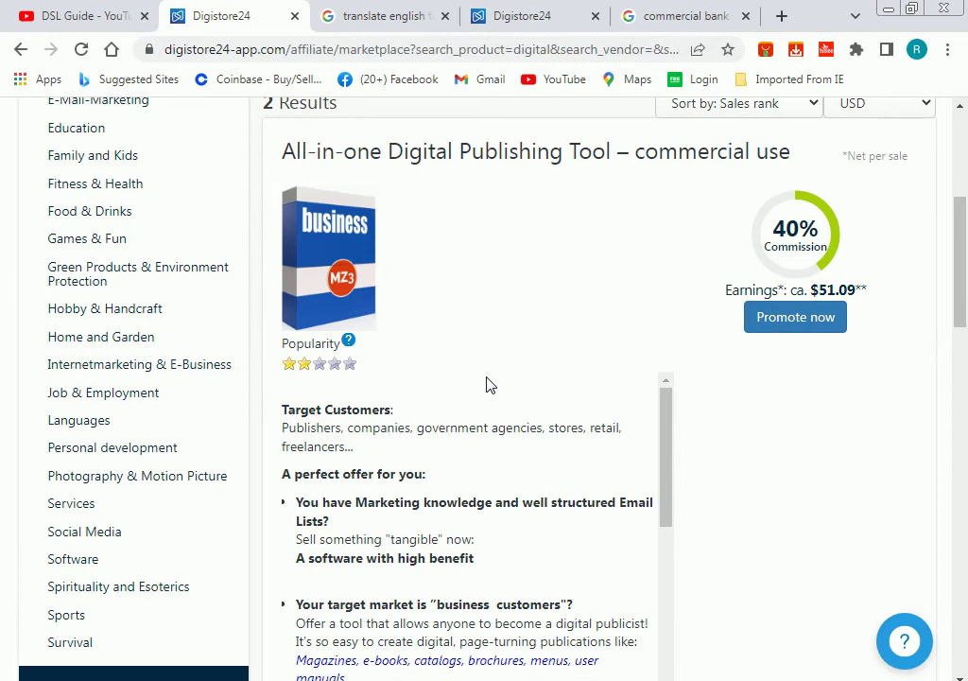
pyautogui.scroll(-3, 486, 385)
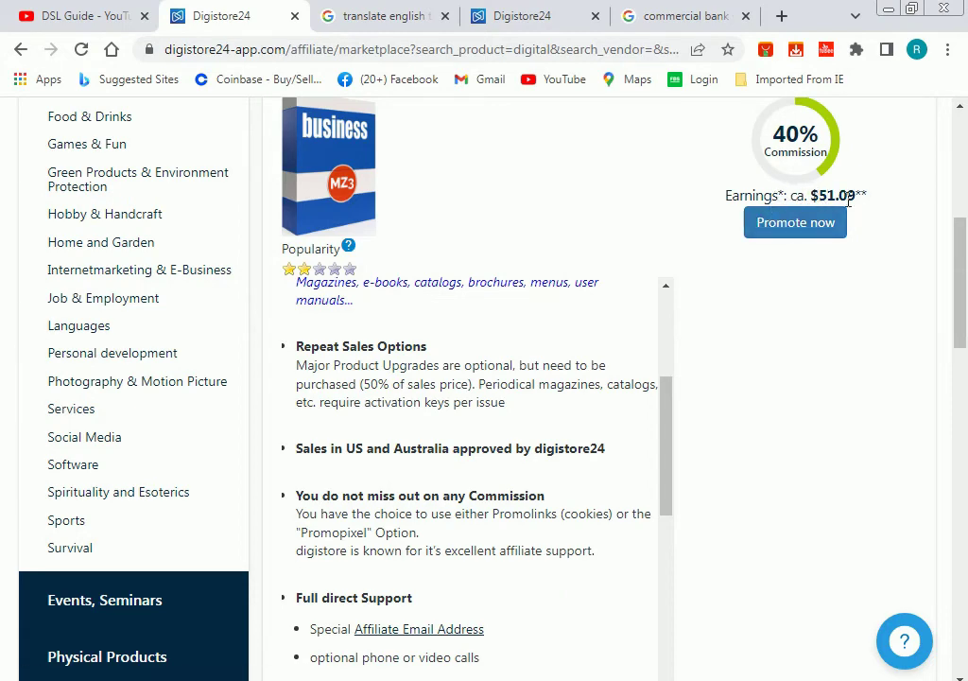
pyautogui.scroll(-3, 786, 270)
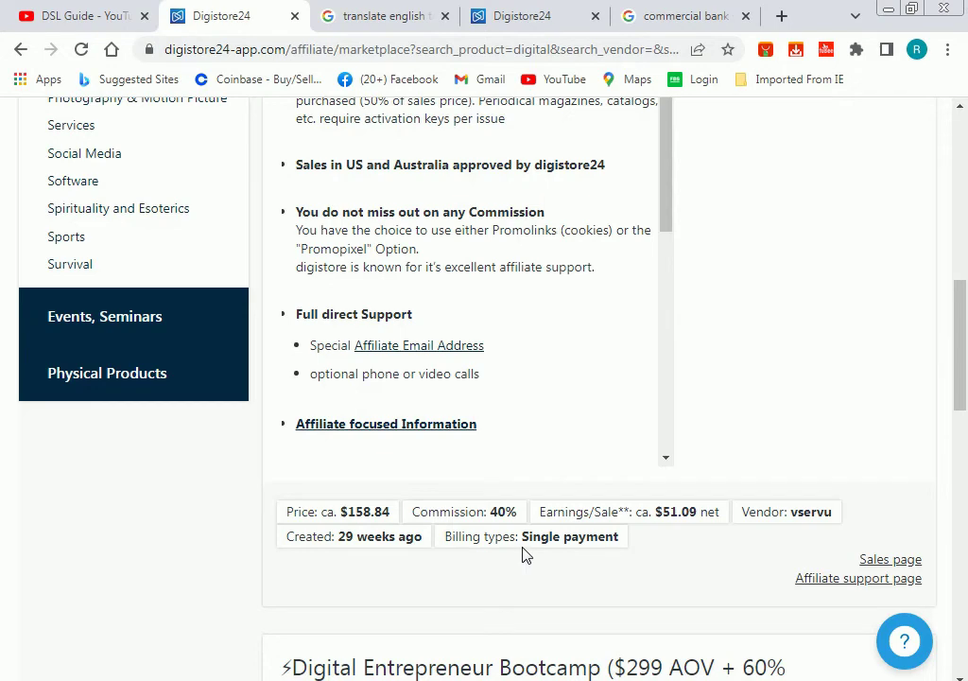
pyautogui.scroll(-6, 525, 556)
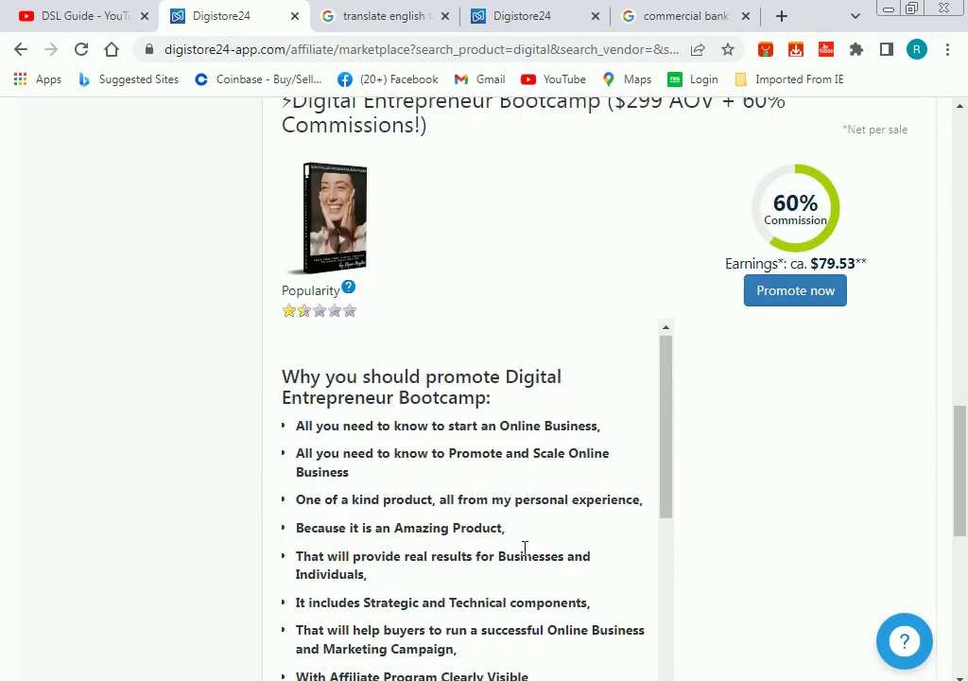
pyautogui.scroll(-4, 523, 549)
pyautogui.scroll(10, 855, 539)
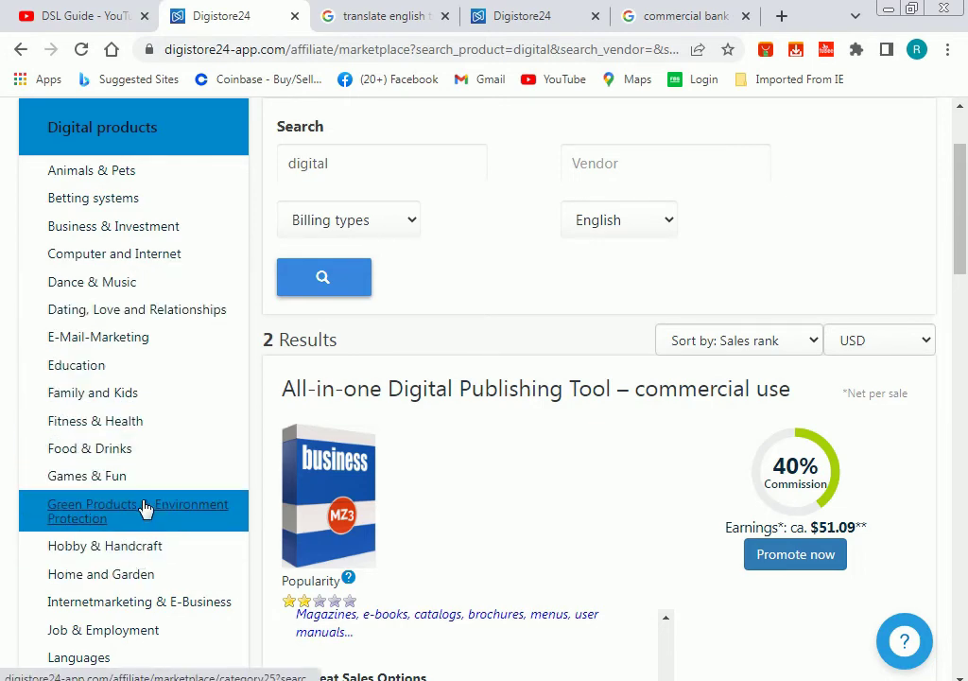
# Browse the E-Mail-Marketing and Hobby & Handcraft categories from the Digital products sidebar
pyautogui.scroll(-1, 142, 506)
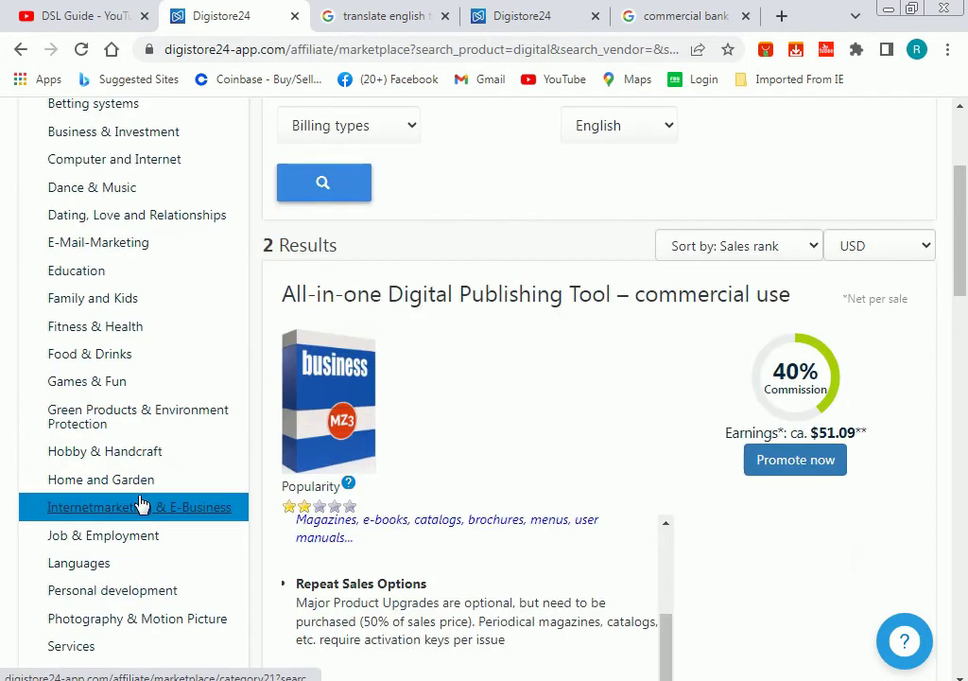
pyautogui.click(132, 247)
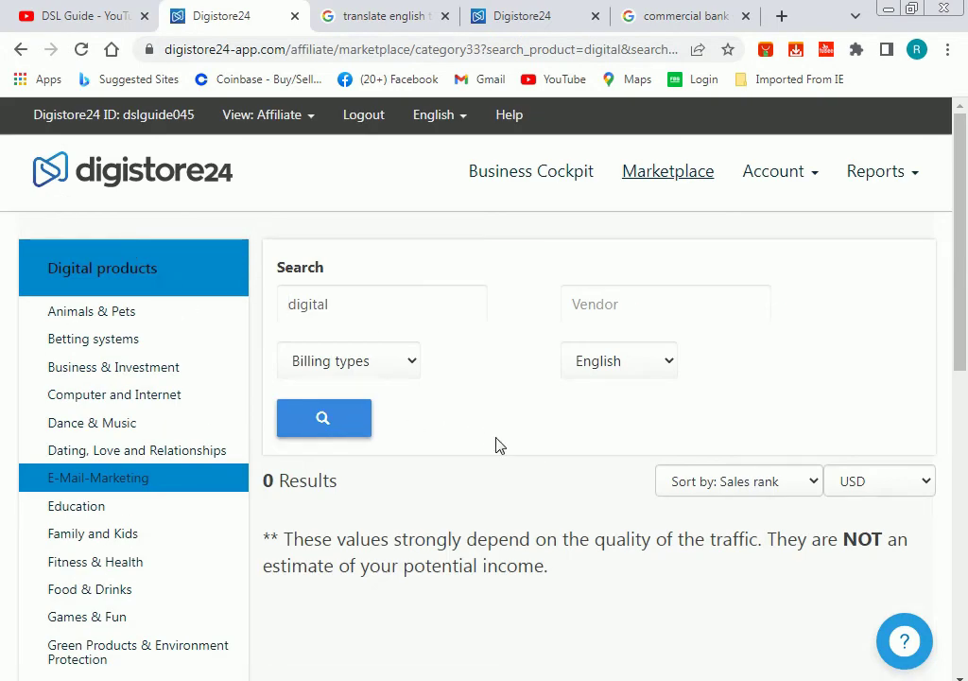
pyautogui.scroll(-2, 140, 371)
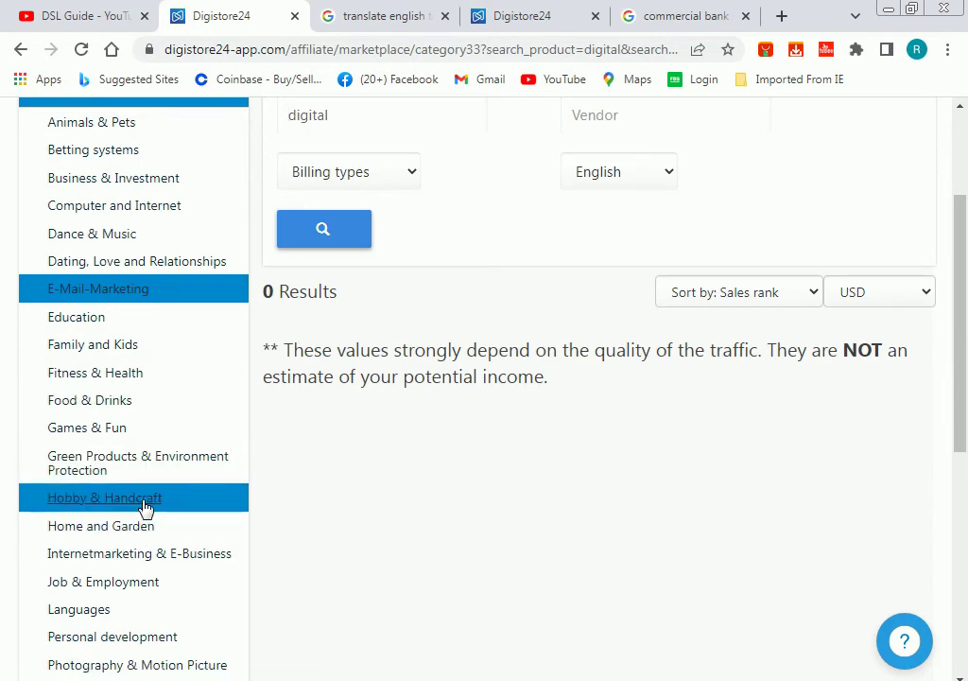
pyautogui.click(147, 544)
pyautogui.scroll(-2, 142, 574)
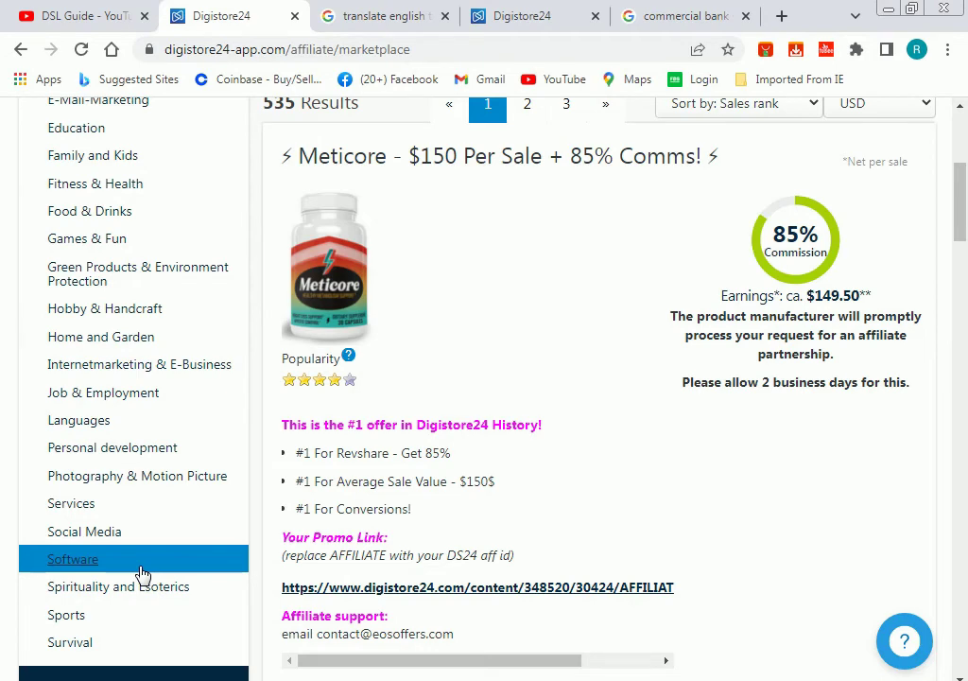
# Open the Software category and scroll through its 13 product listings
pyautogui.click(143, 567)
pyautogui.scroll(-2, 446, 536)
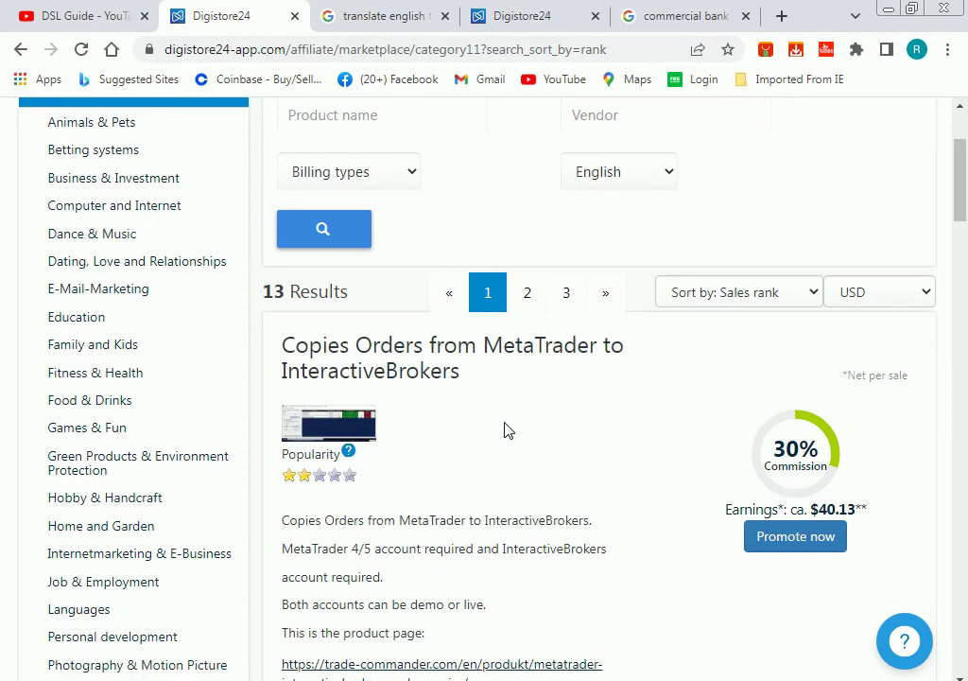
pyautogui.scroll(-1, 508, 430)
pyautogui.scroll(-1, 508, 425)
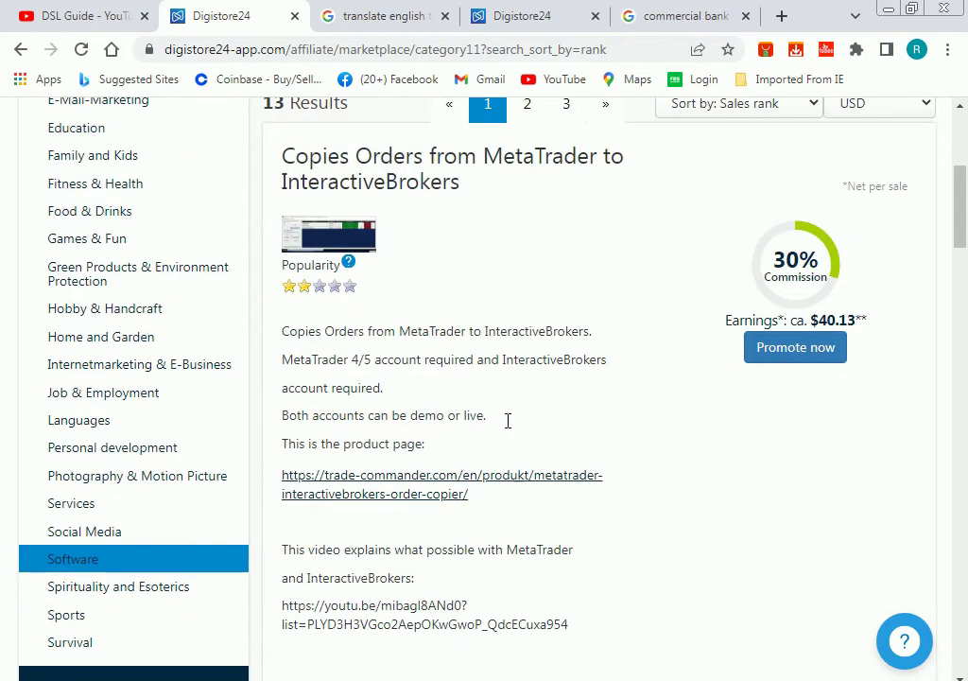
pyautogui.scroll(-1, 508, 426)
pyautogui.scroll(-4, 508, 428)
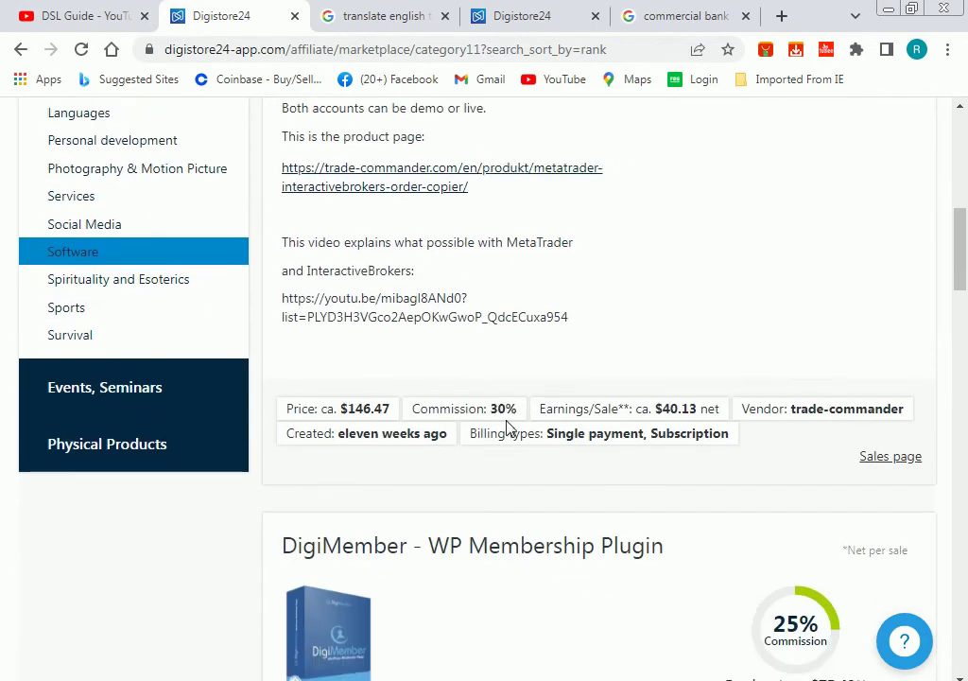
pyautogui.scroll(5, 508, 428)
pyautogui.scroll(4, 508, 429)
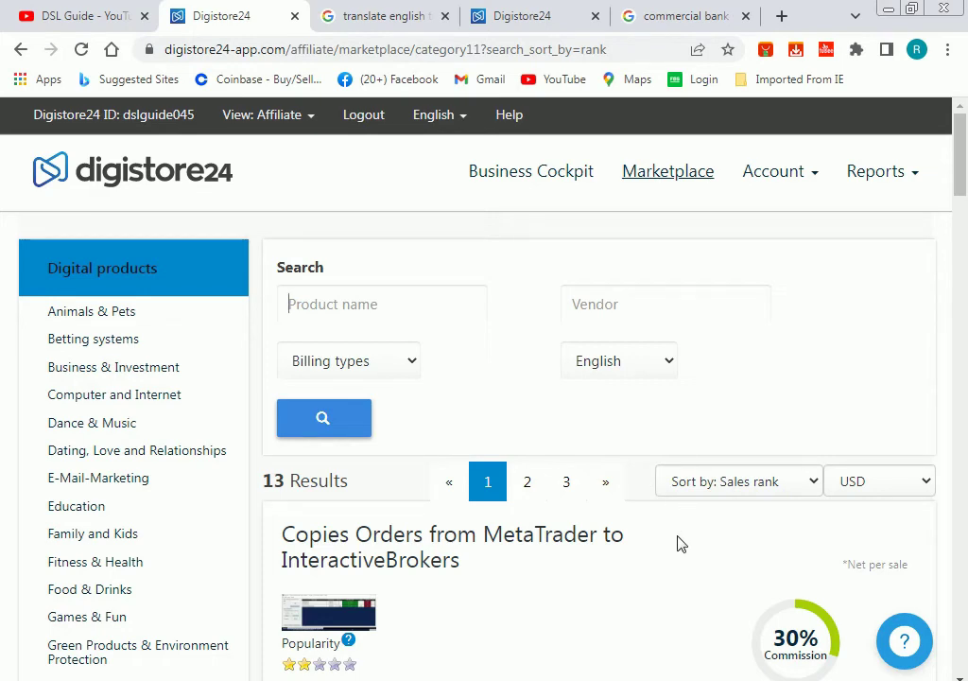
pyautogui.scroll(-1, 681, 543)
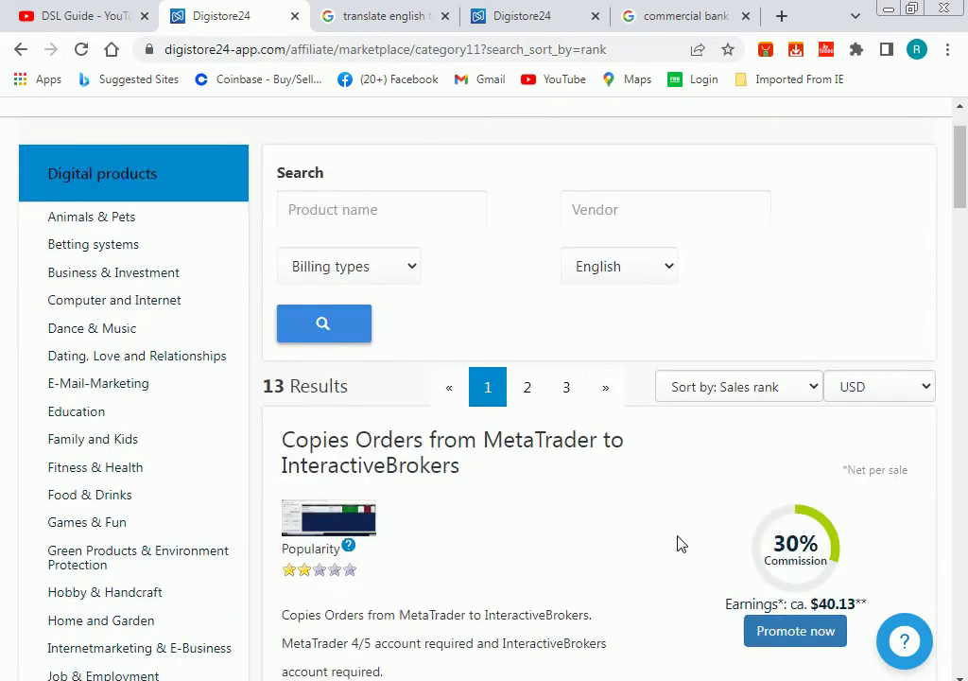
pyautogui.scroll(1, 681, 543)
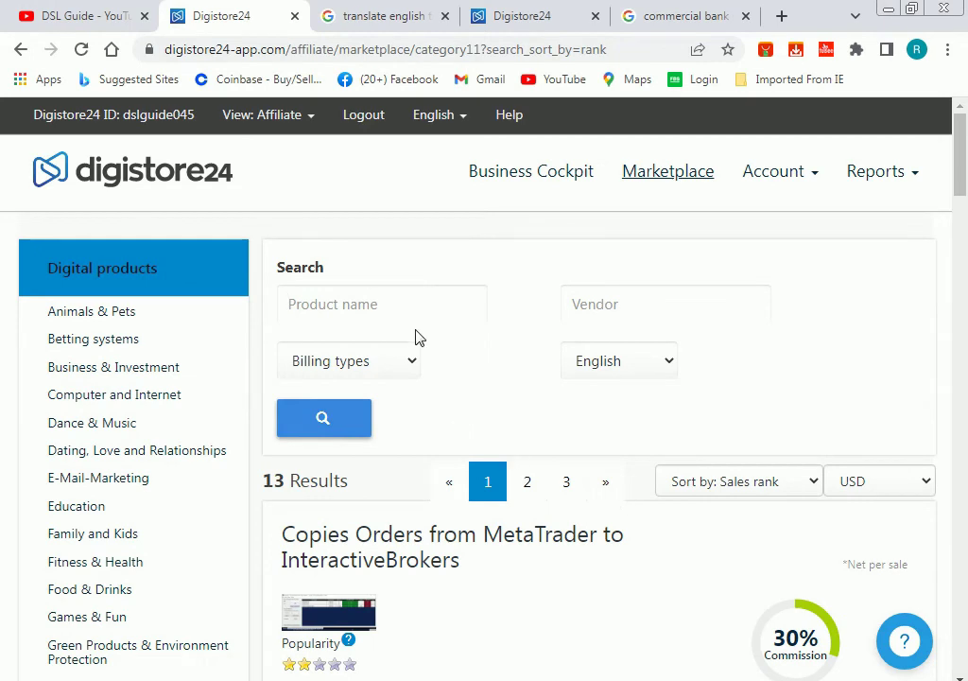